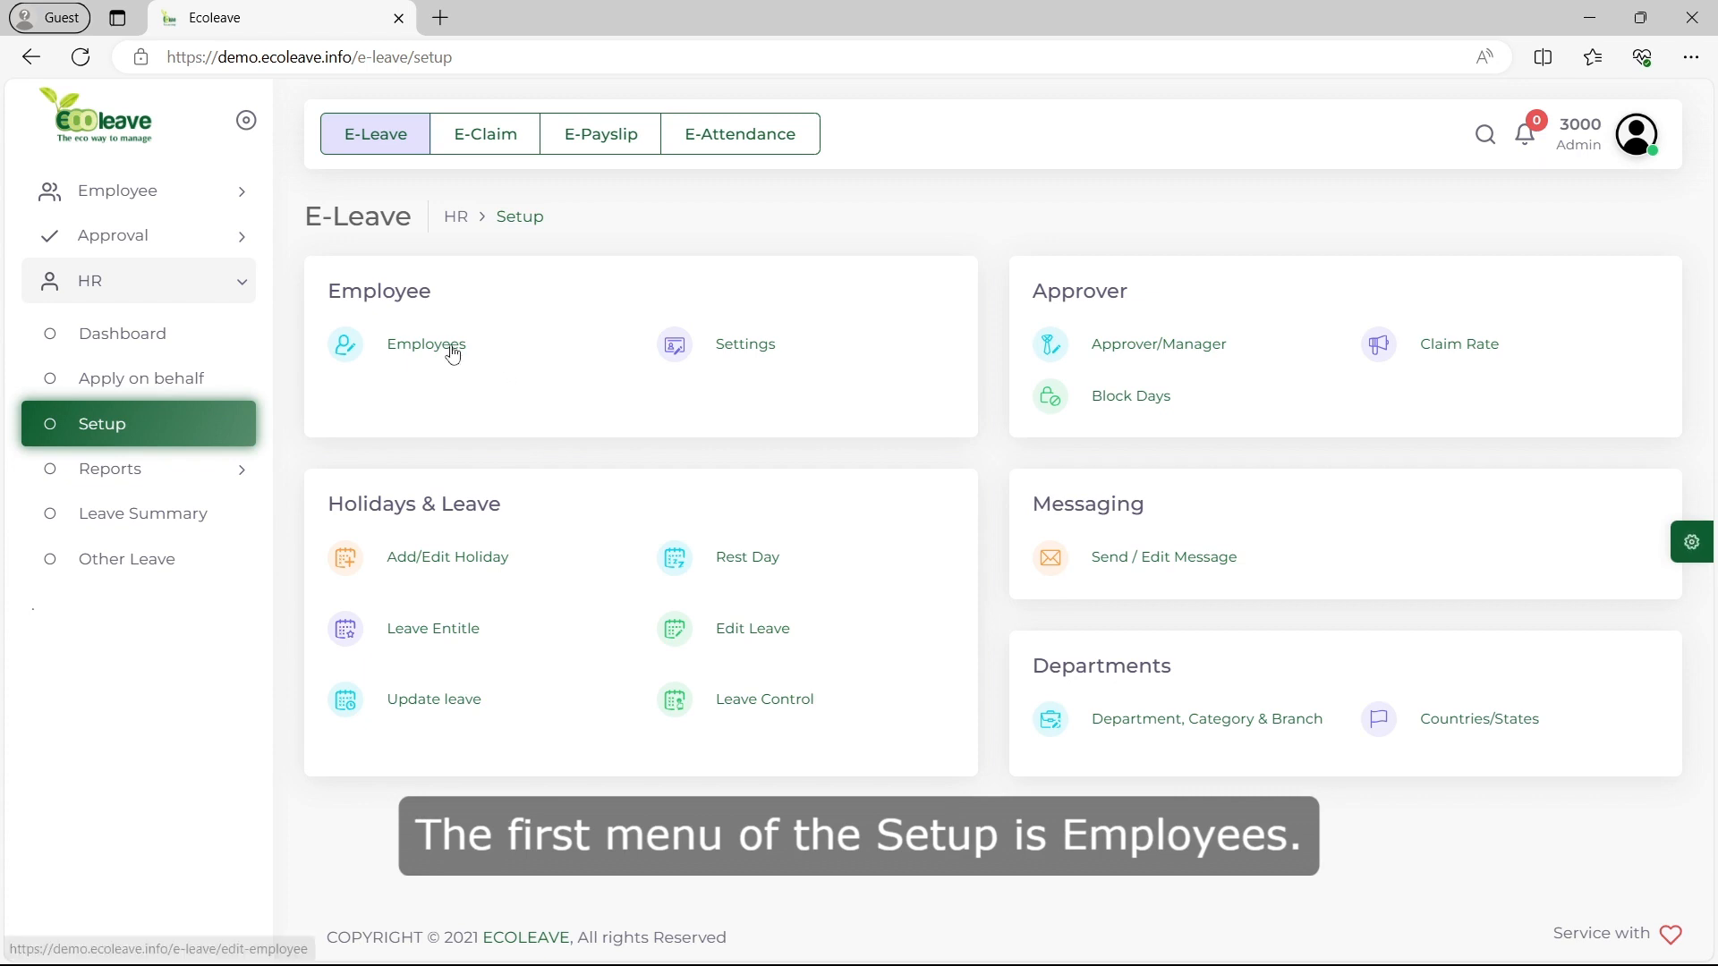
- Open the new employee form from the Employees list and review its Personal Details, Spouse Particular and Permanent Address/Contact sections
left_click(452, 346)
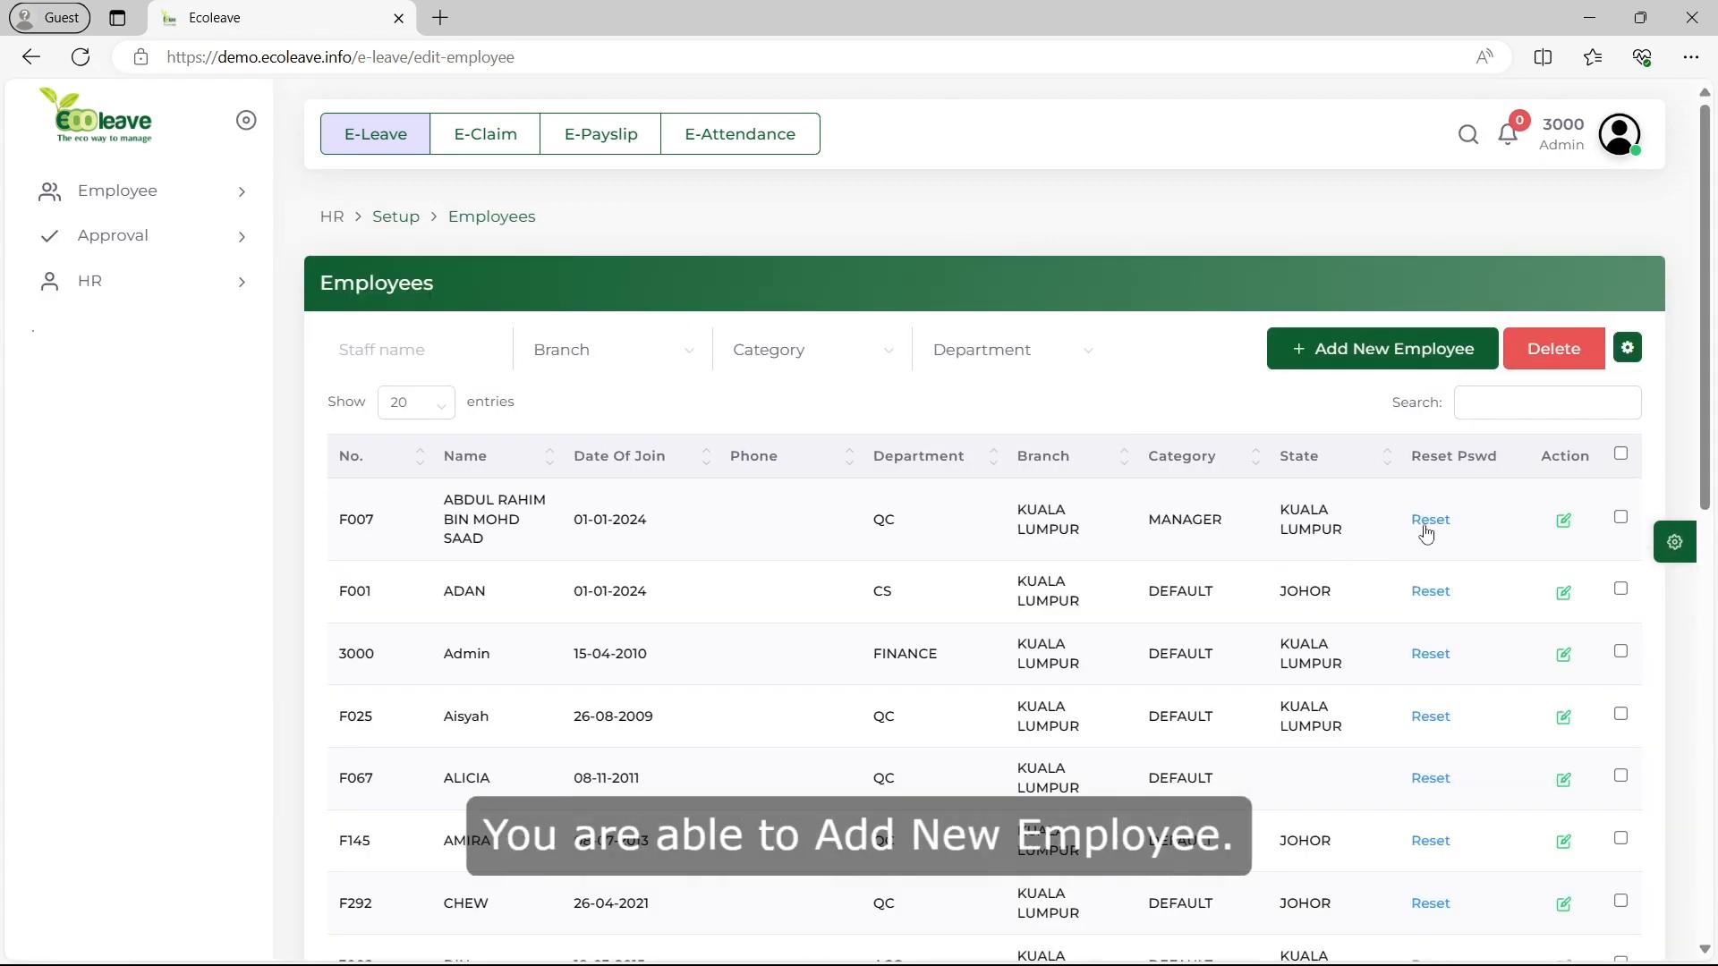
left_click(1378, 353)
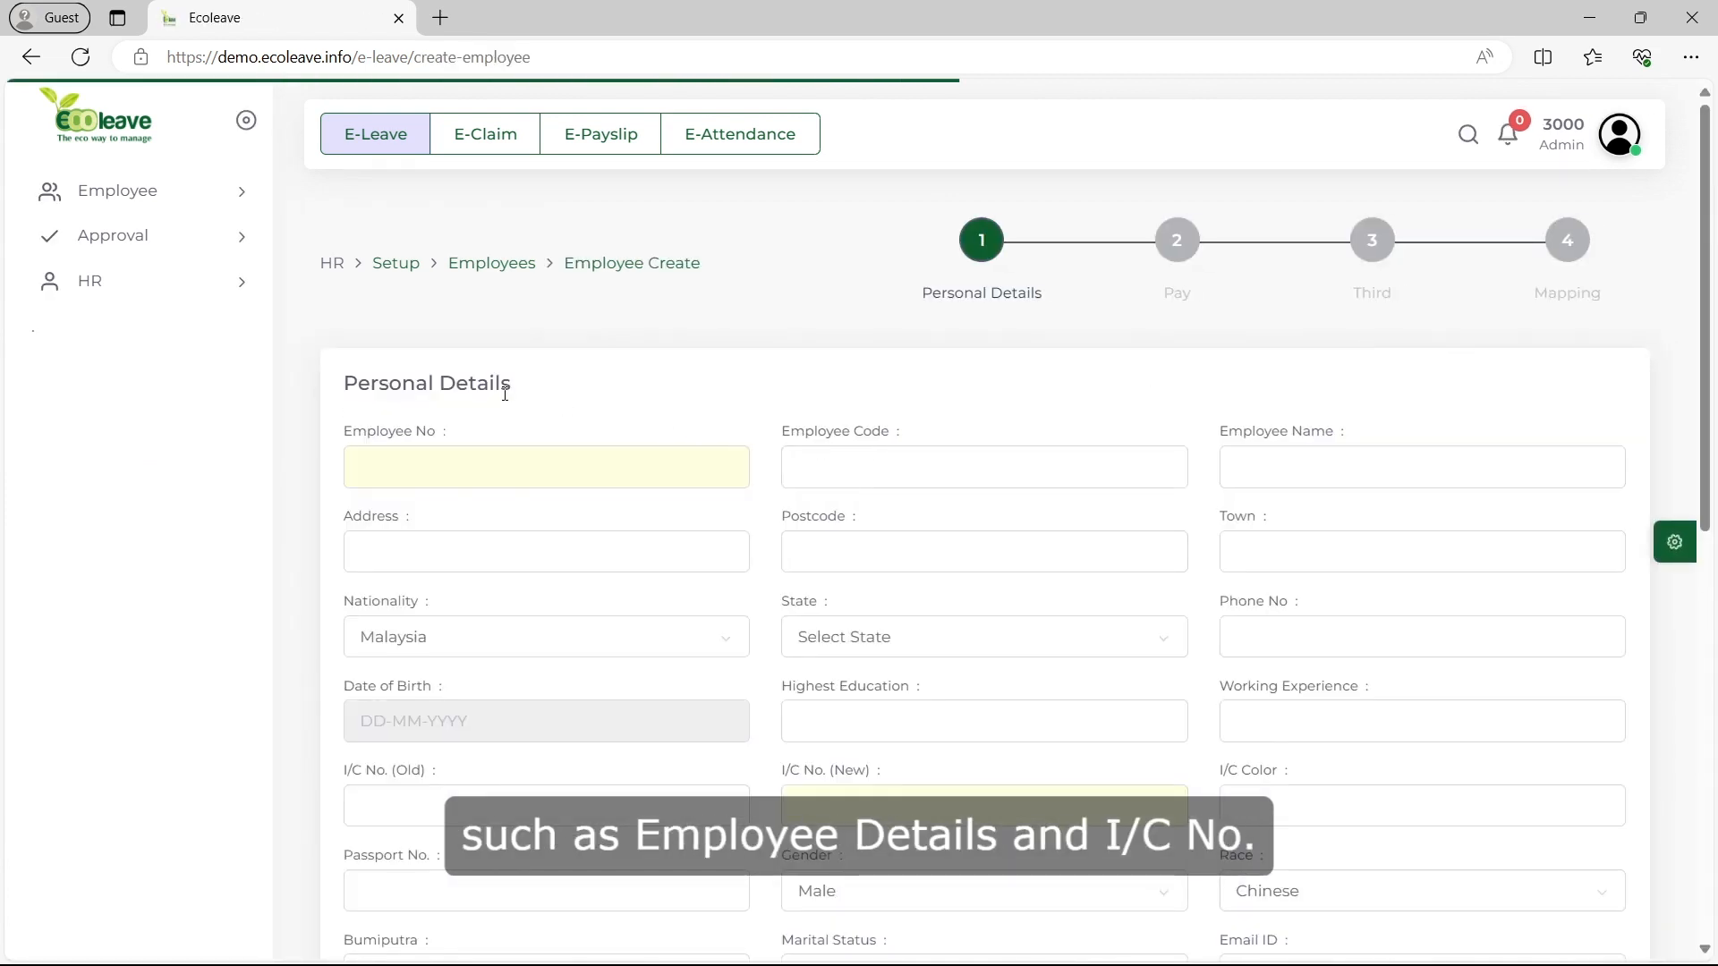
left_click(494, 472)
left_click(803, 791)
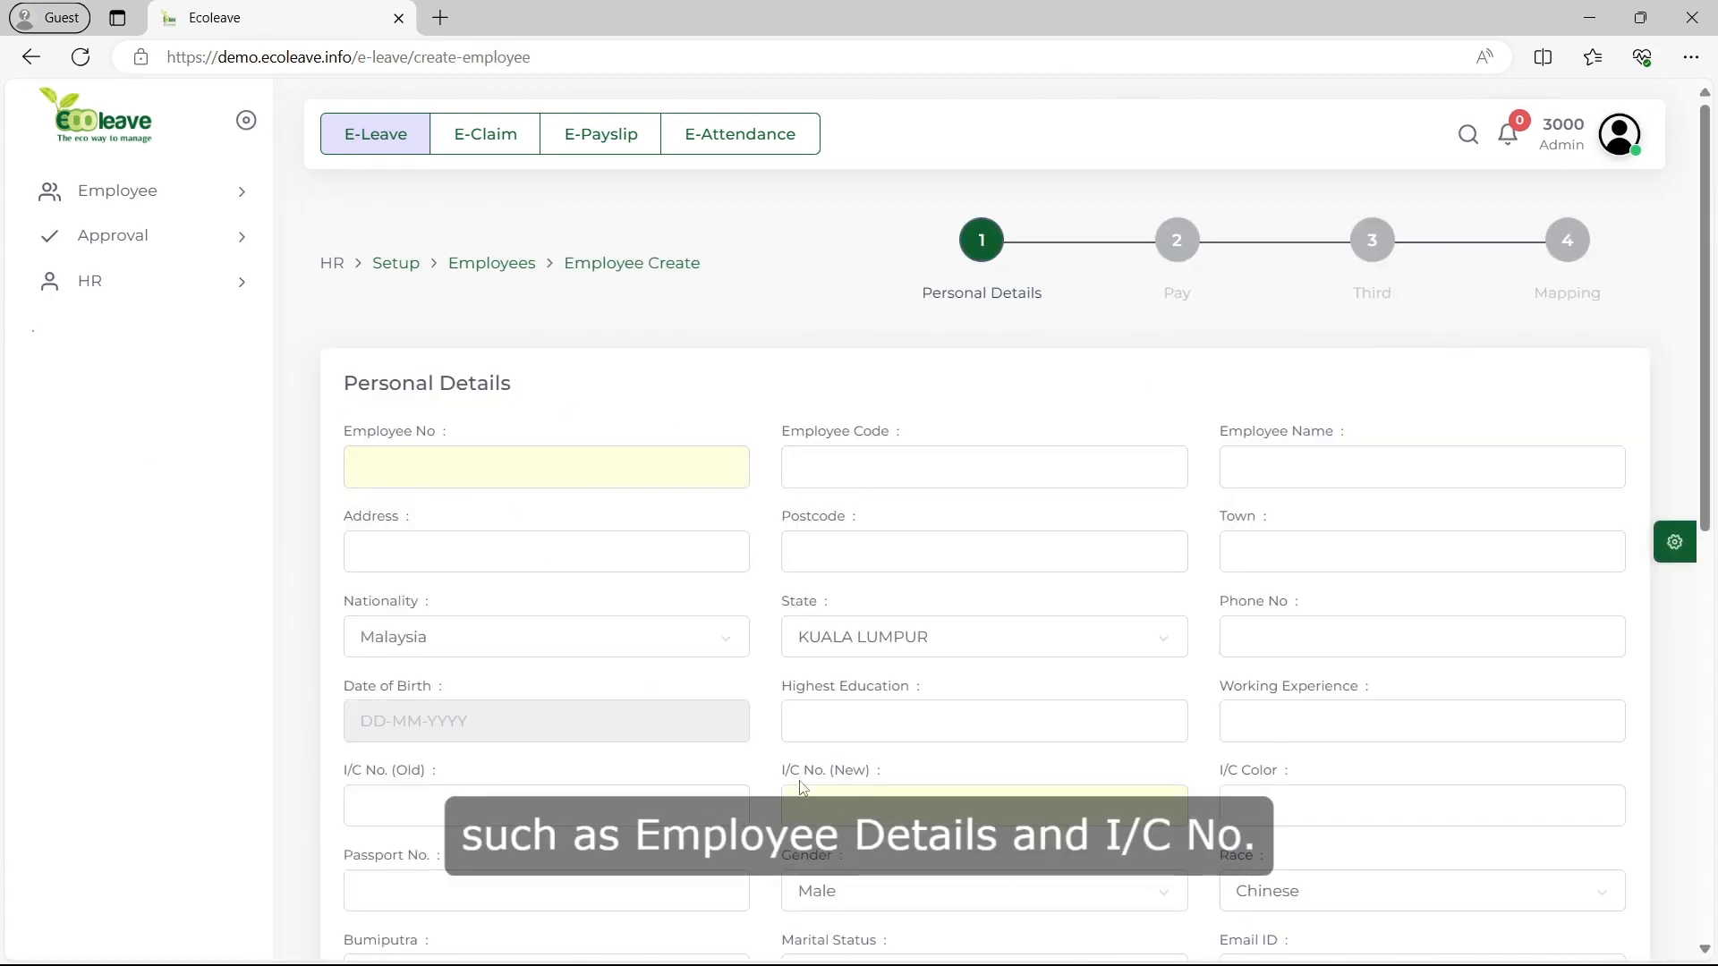
scroll(801, 814, "down", 8)
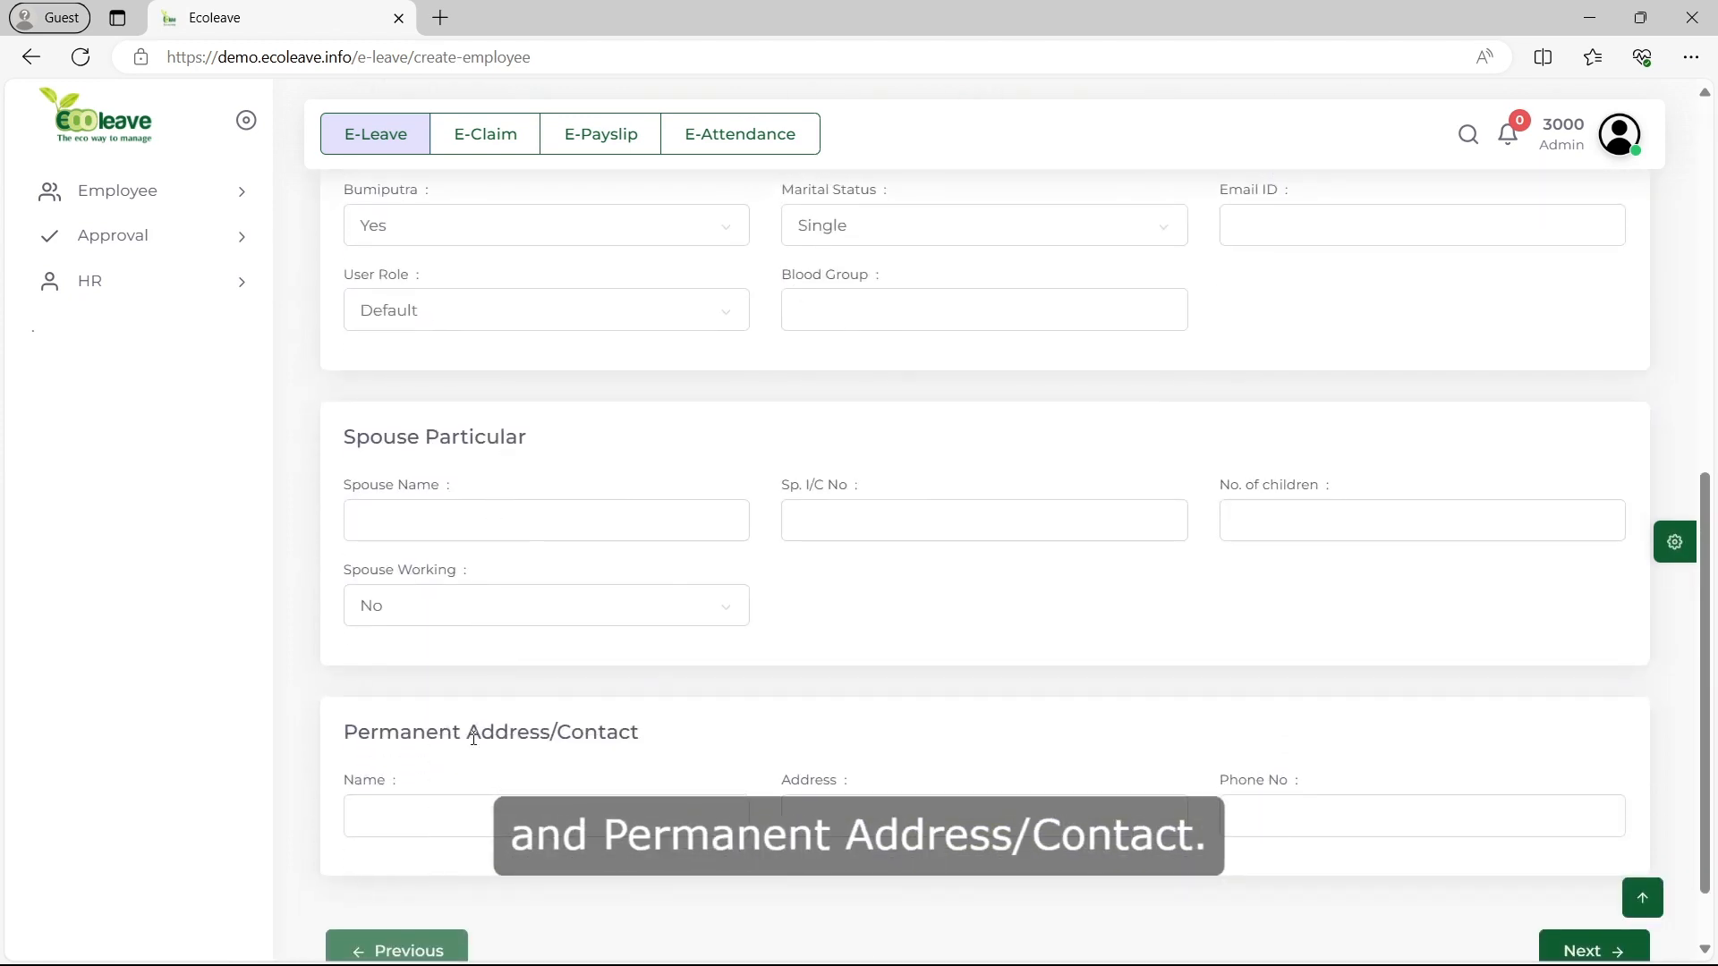
scroll(473, 739, "up", 9)
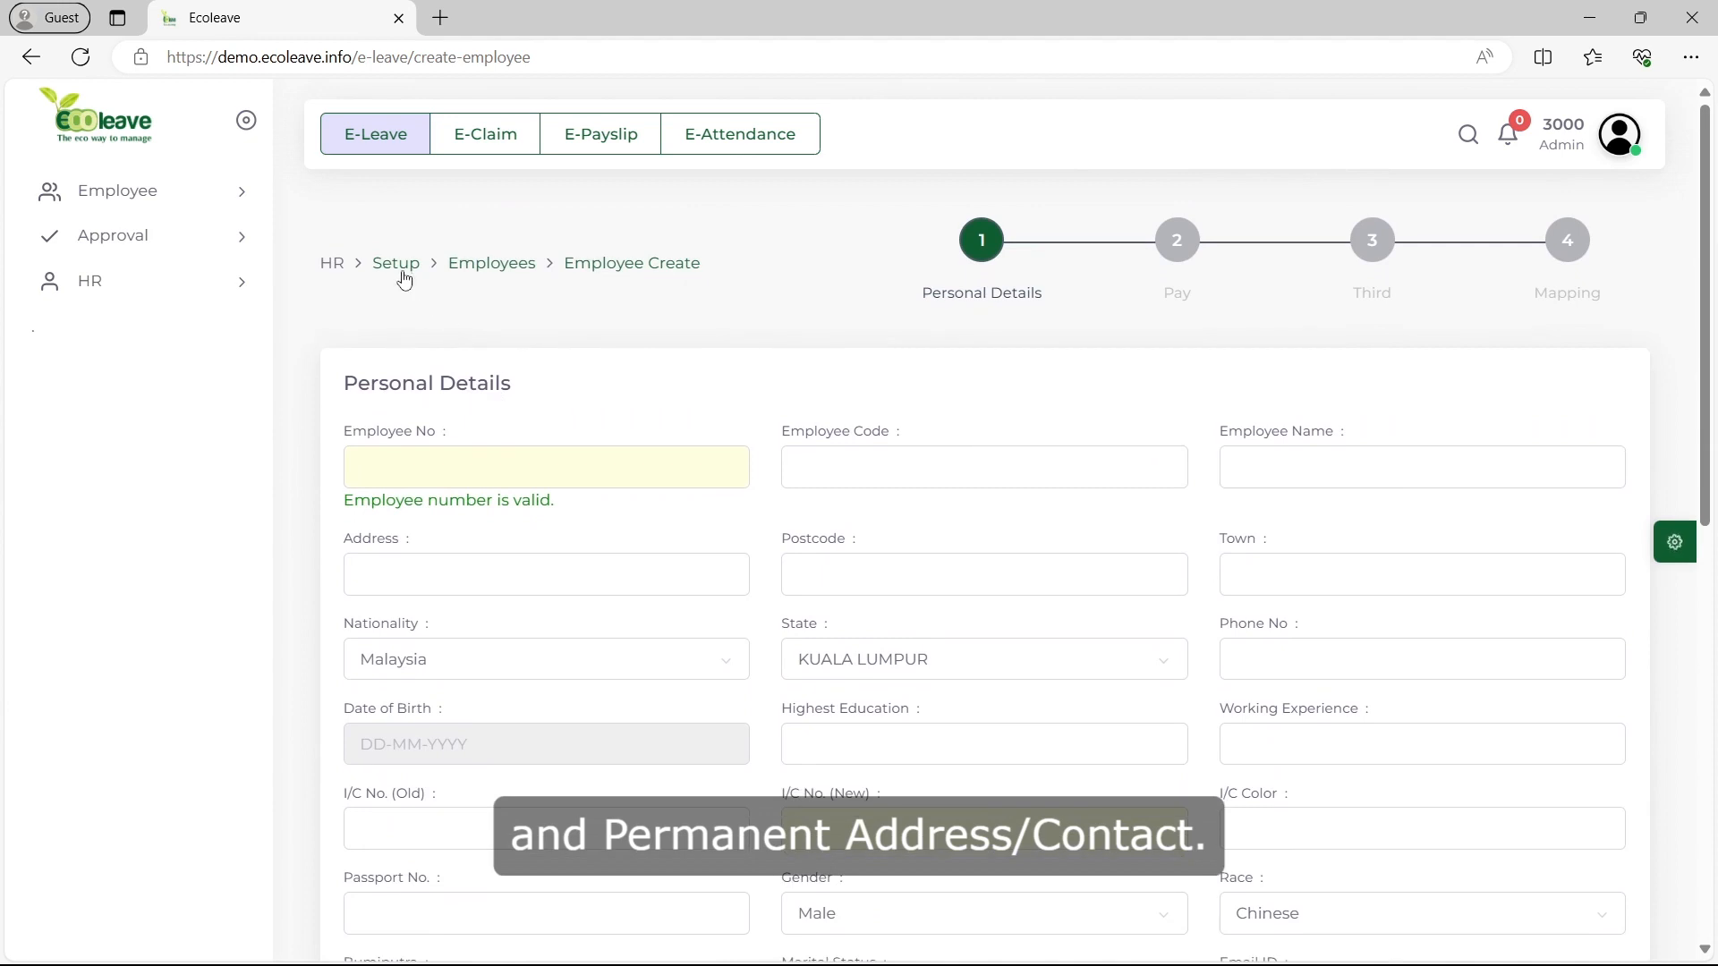
- Open the employee Settings from Setup and view the Category, Type and Designation maintenance pages
left_click(398, 265)
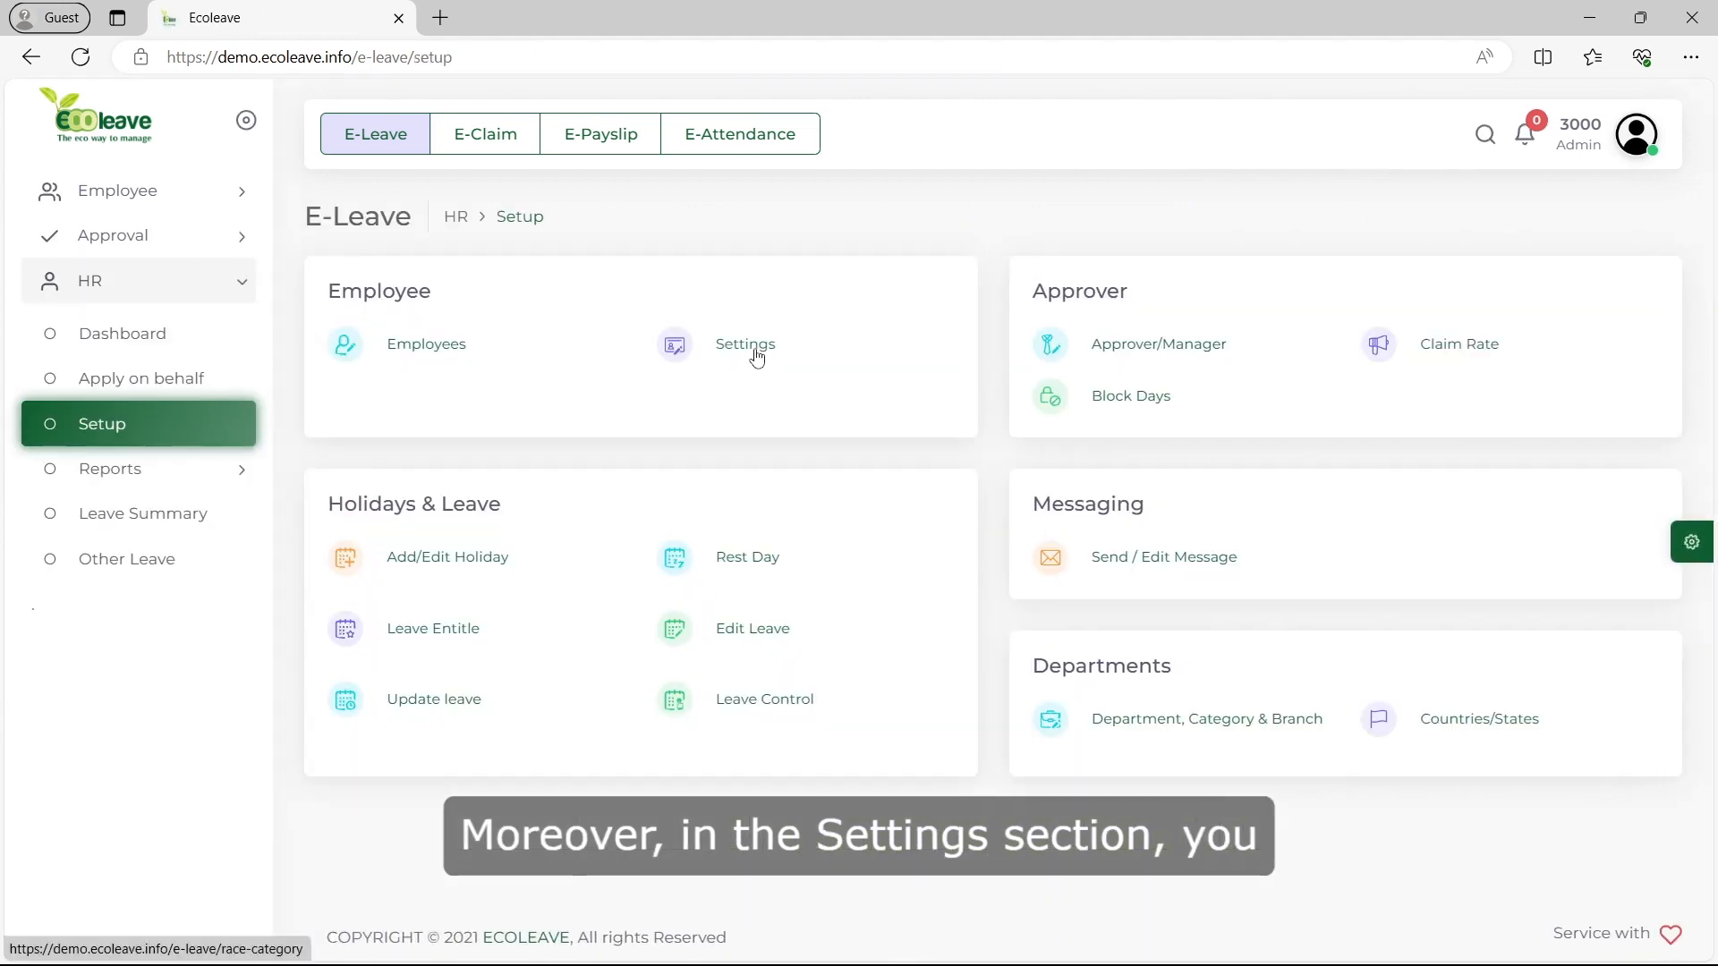
left_click(756, 356)
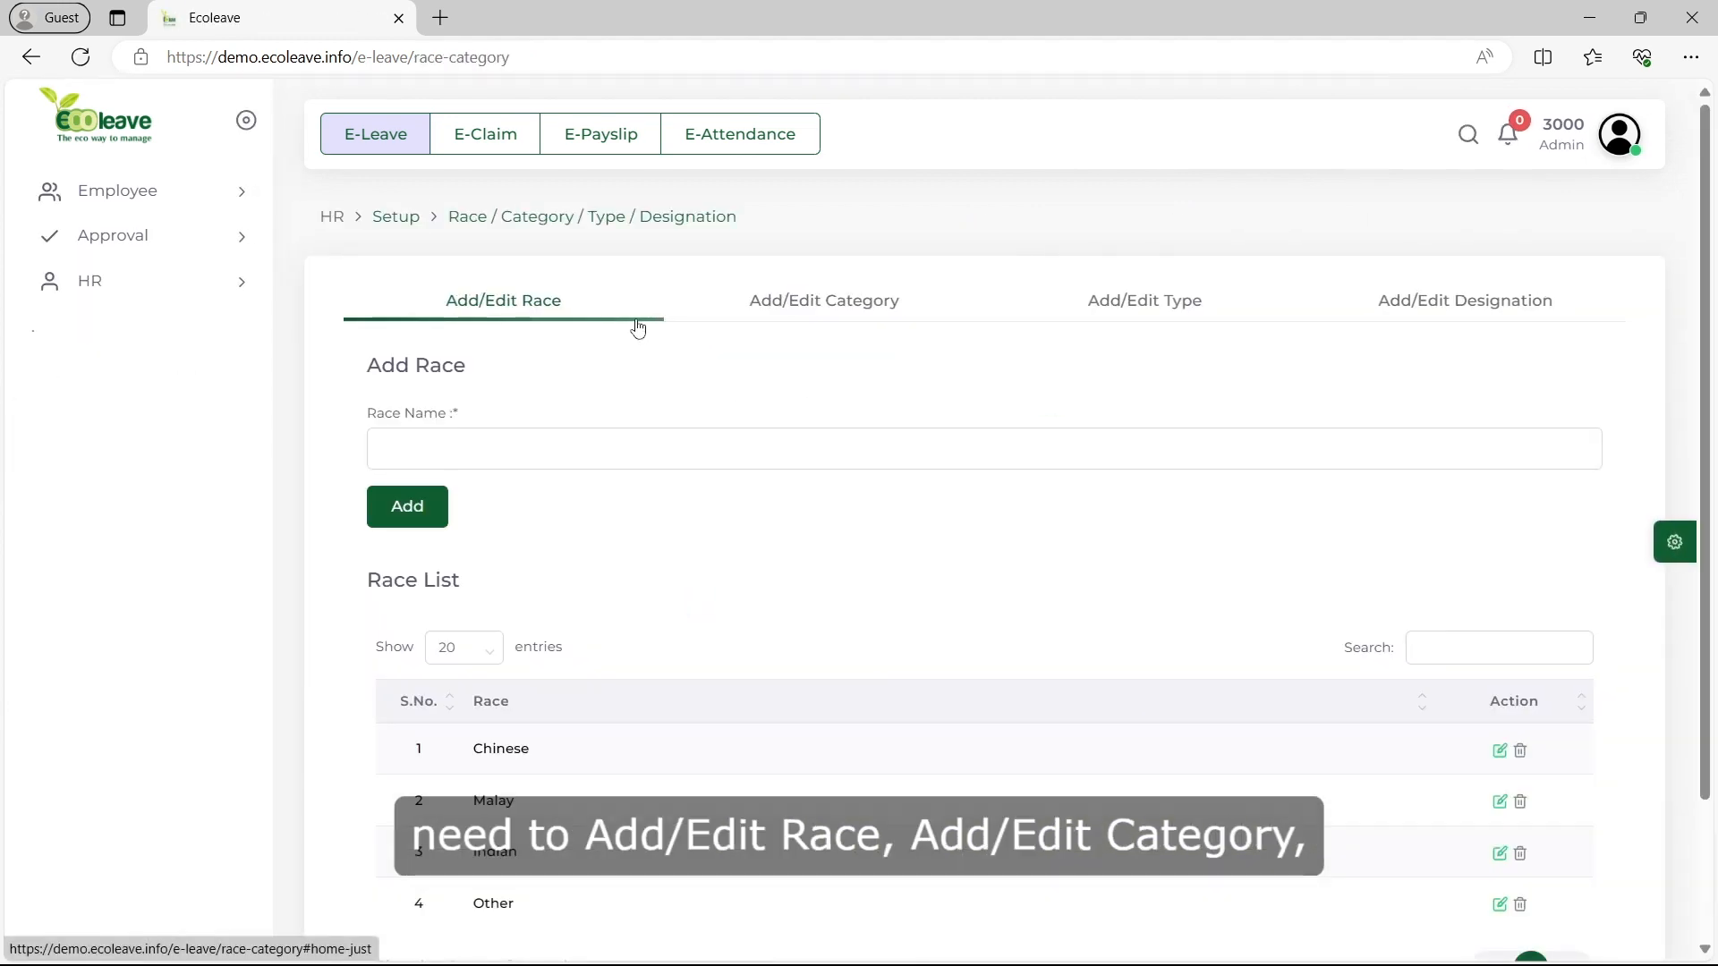
left_click(782, 328)
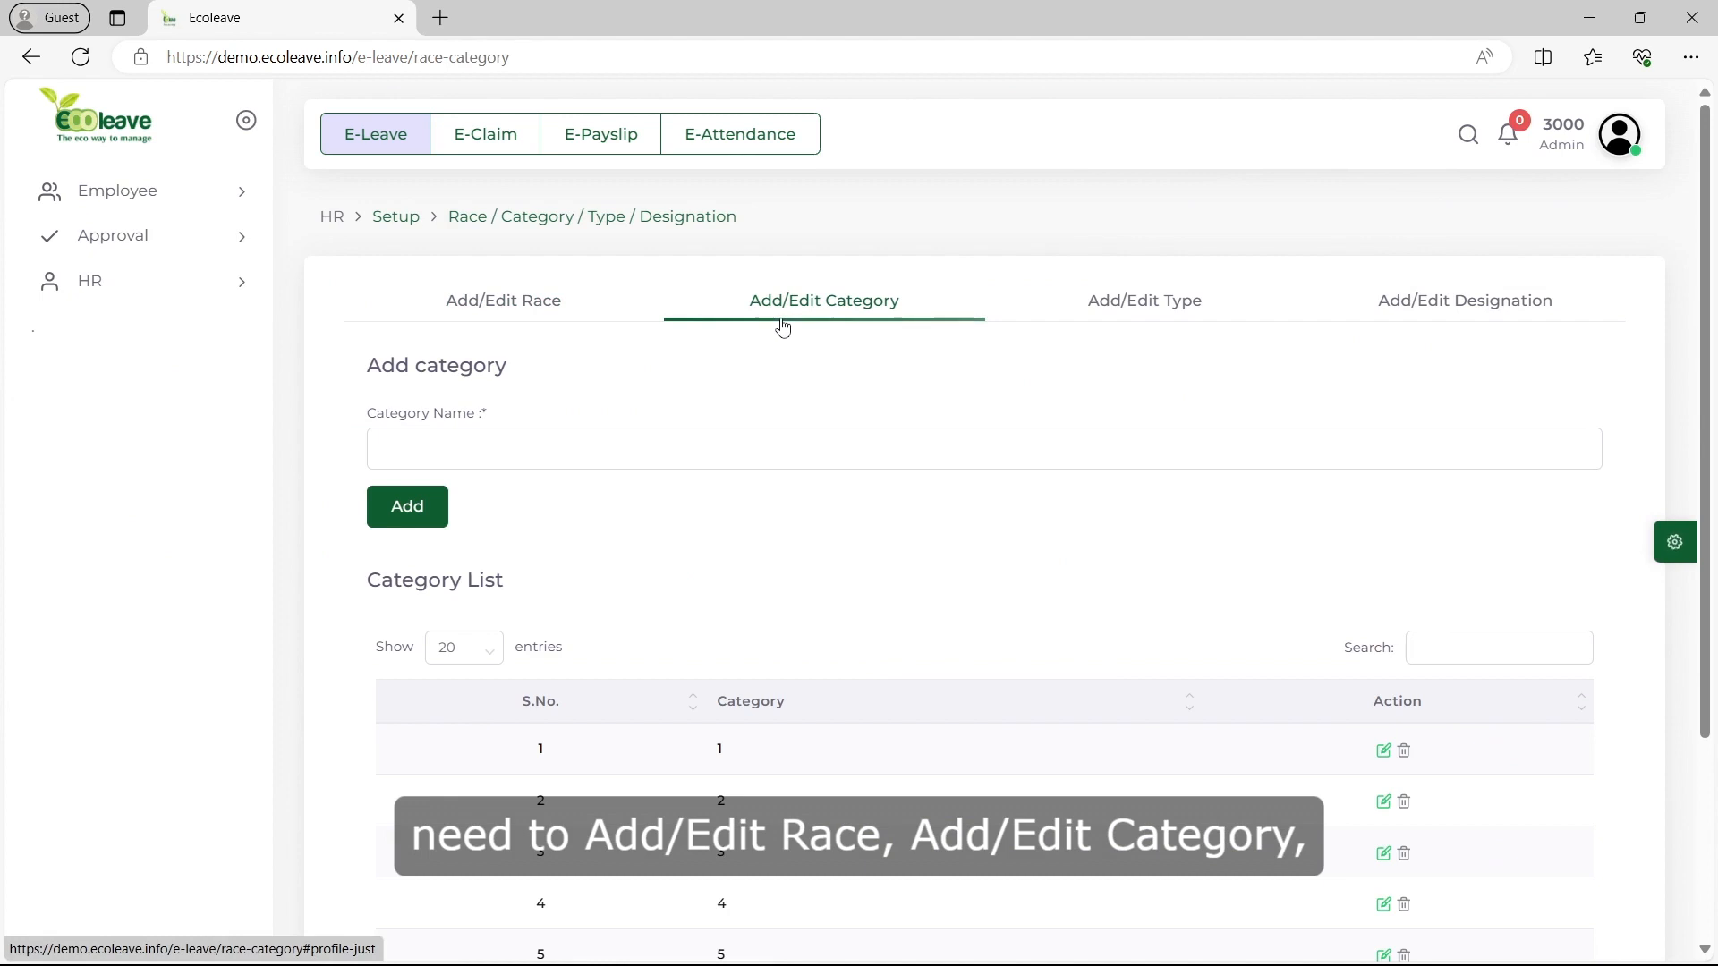
left_click(1100, 317)
left_click(1402, 310)
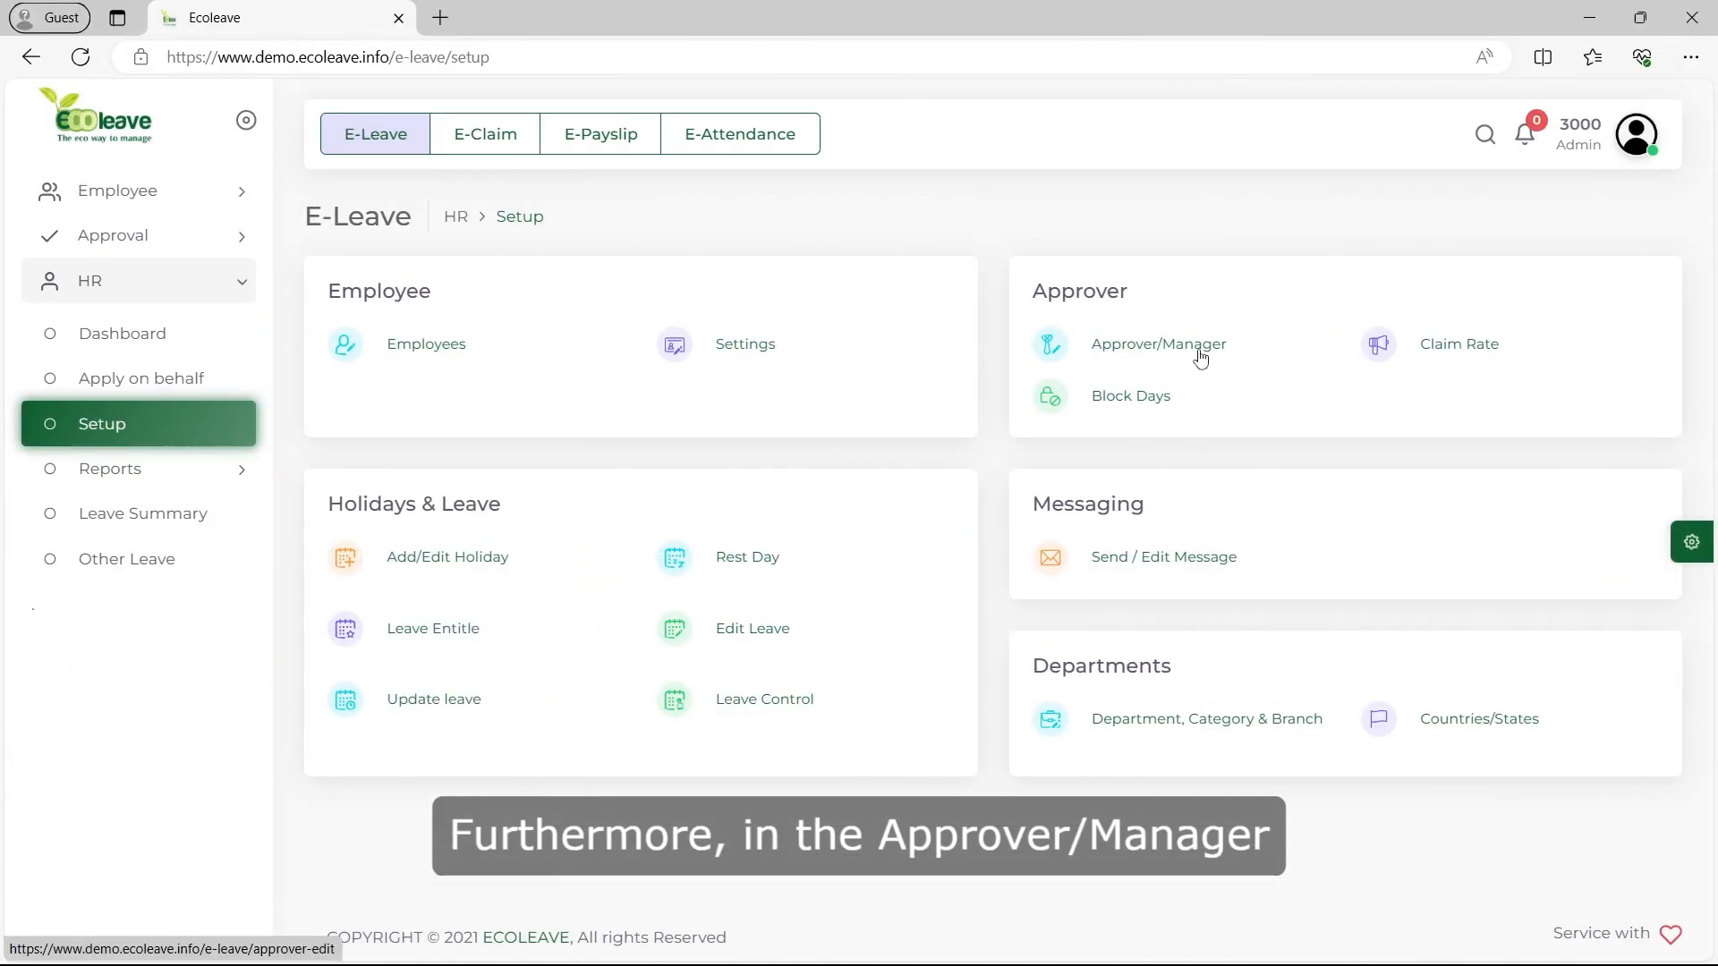
- View the blank form for creating a new approver/manager from the Approver/Manager list, and return to Setup
left_click(1200, 357)
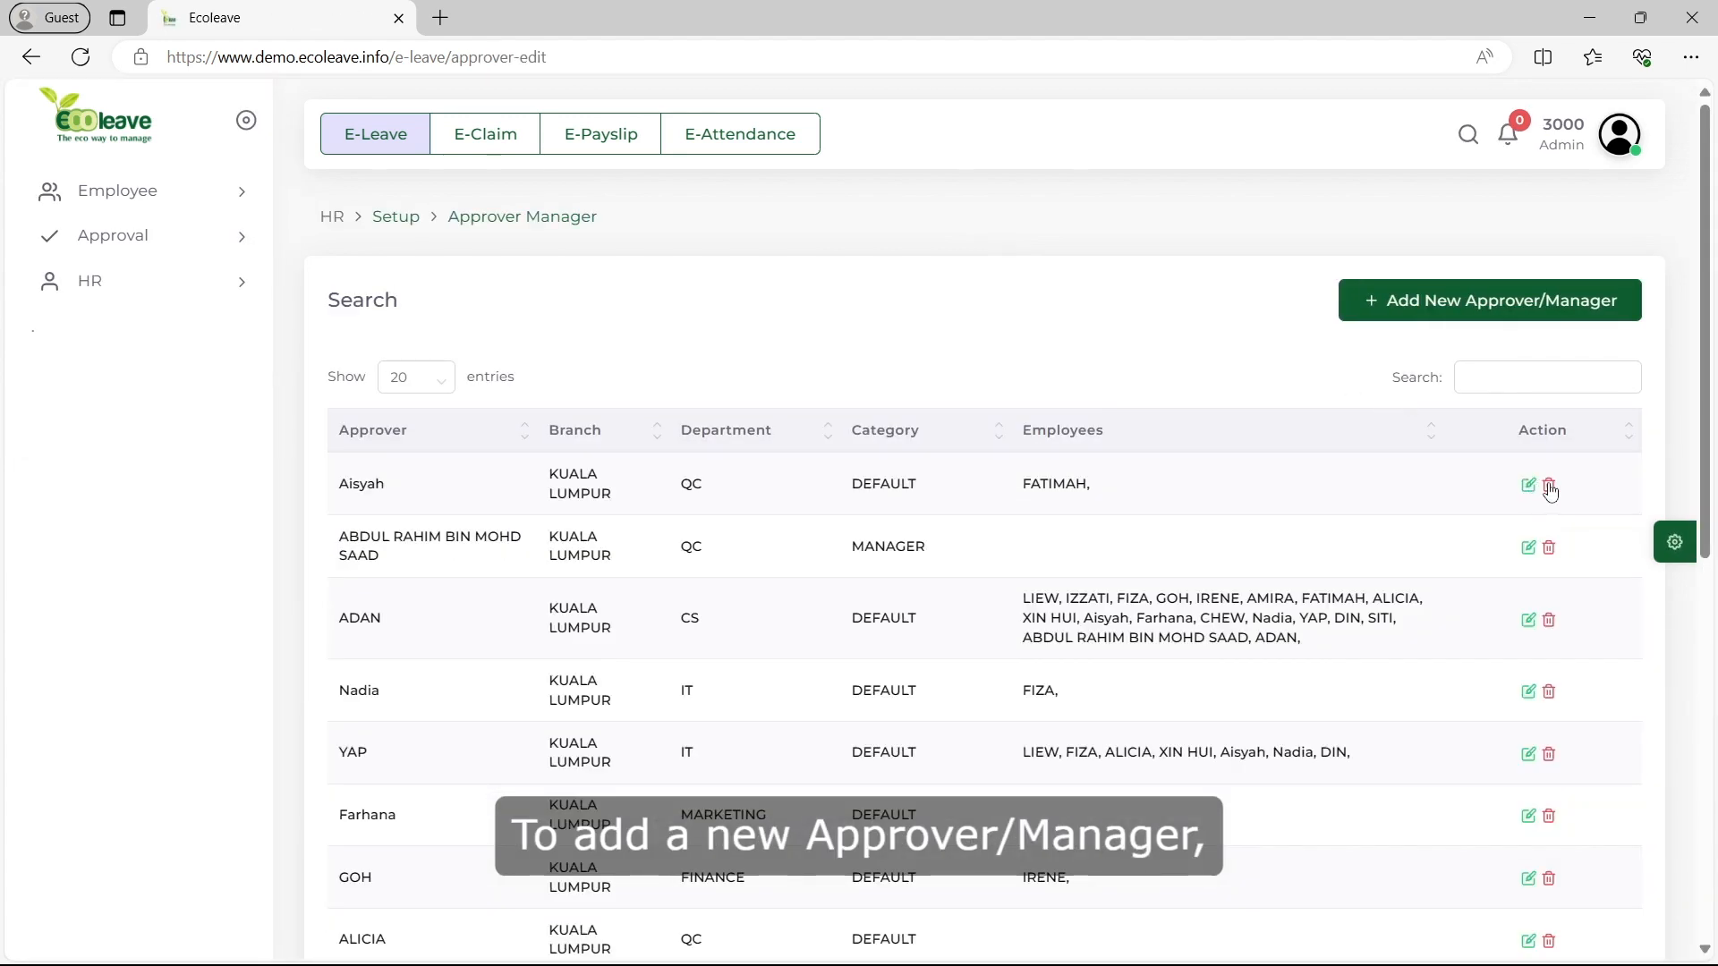
left_click(1504, 314)
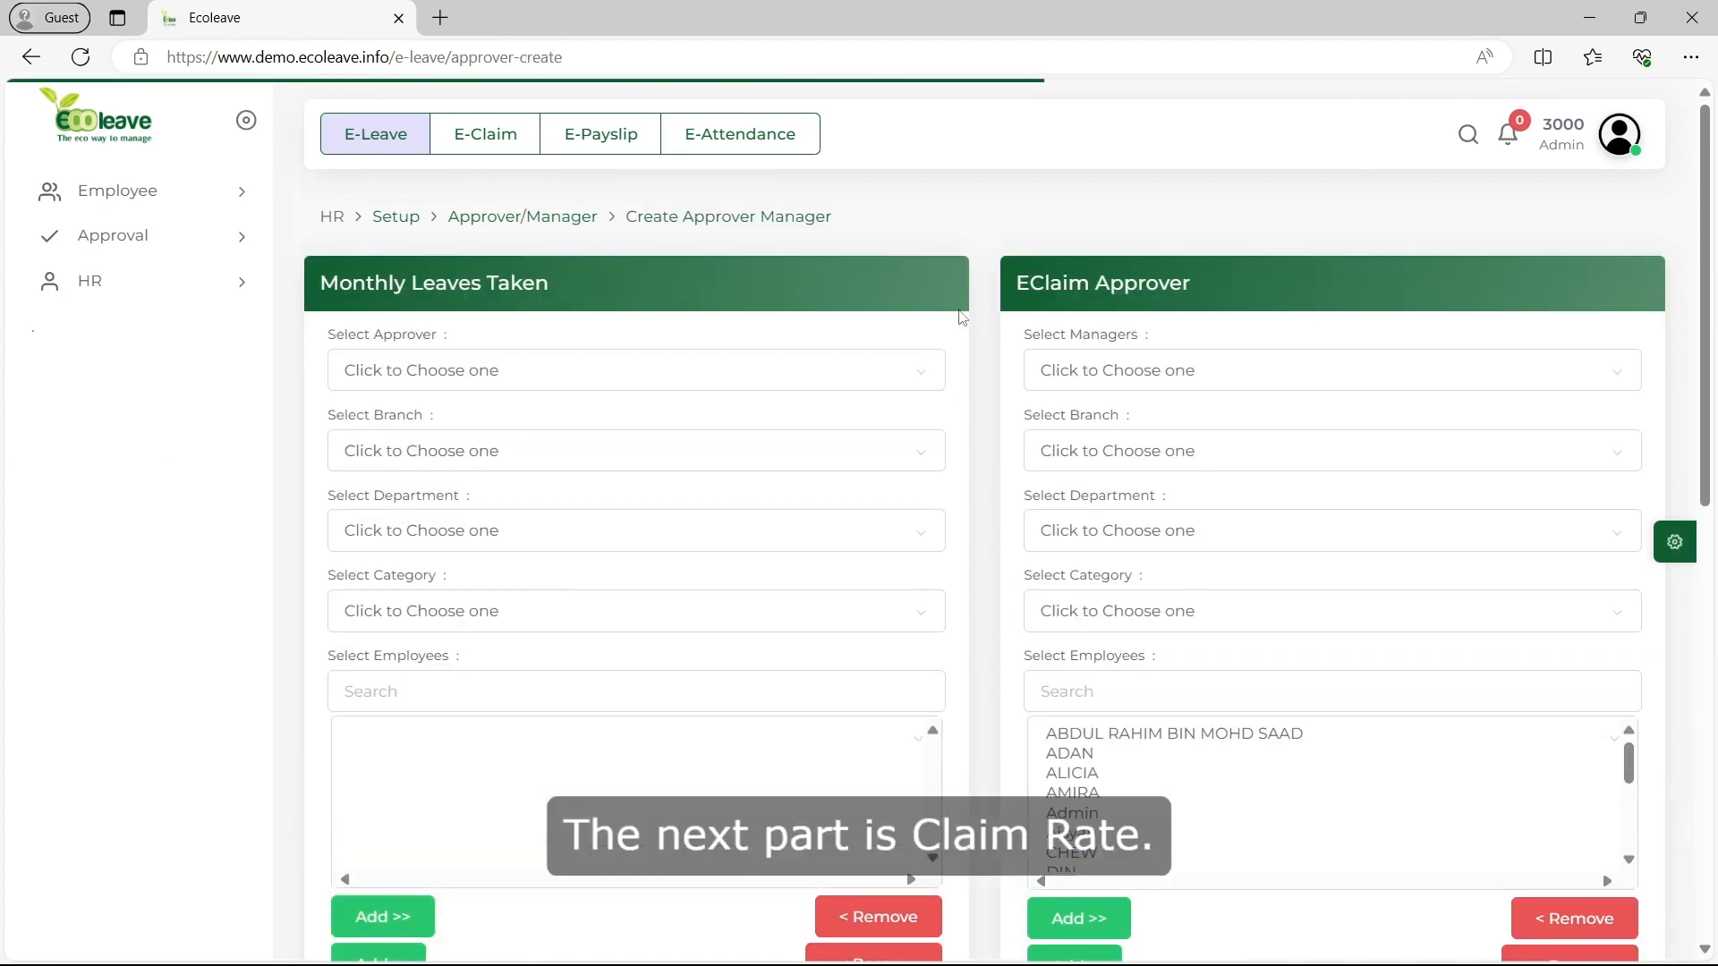
left_click(405, 228)
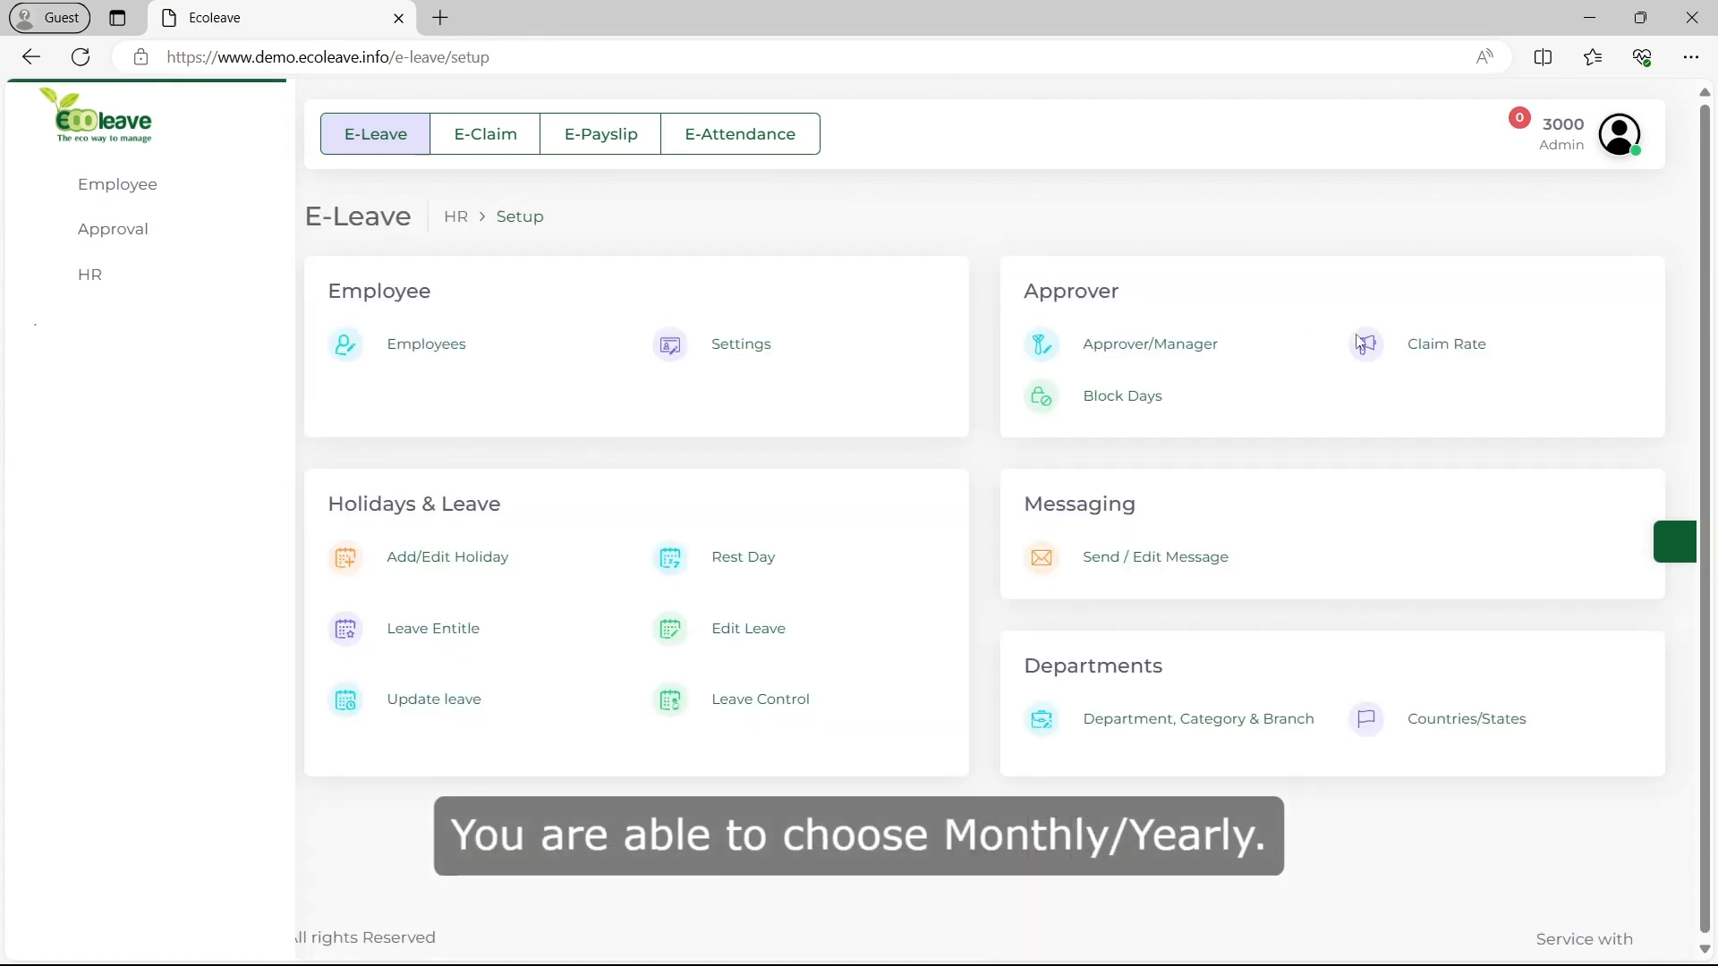
- Open the Claim Rate table, view its Monthly and Yearly period options, and return to Setup
left_click(1391, 348)
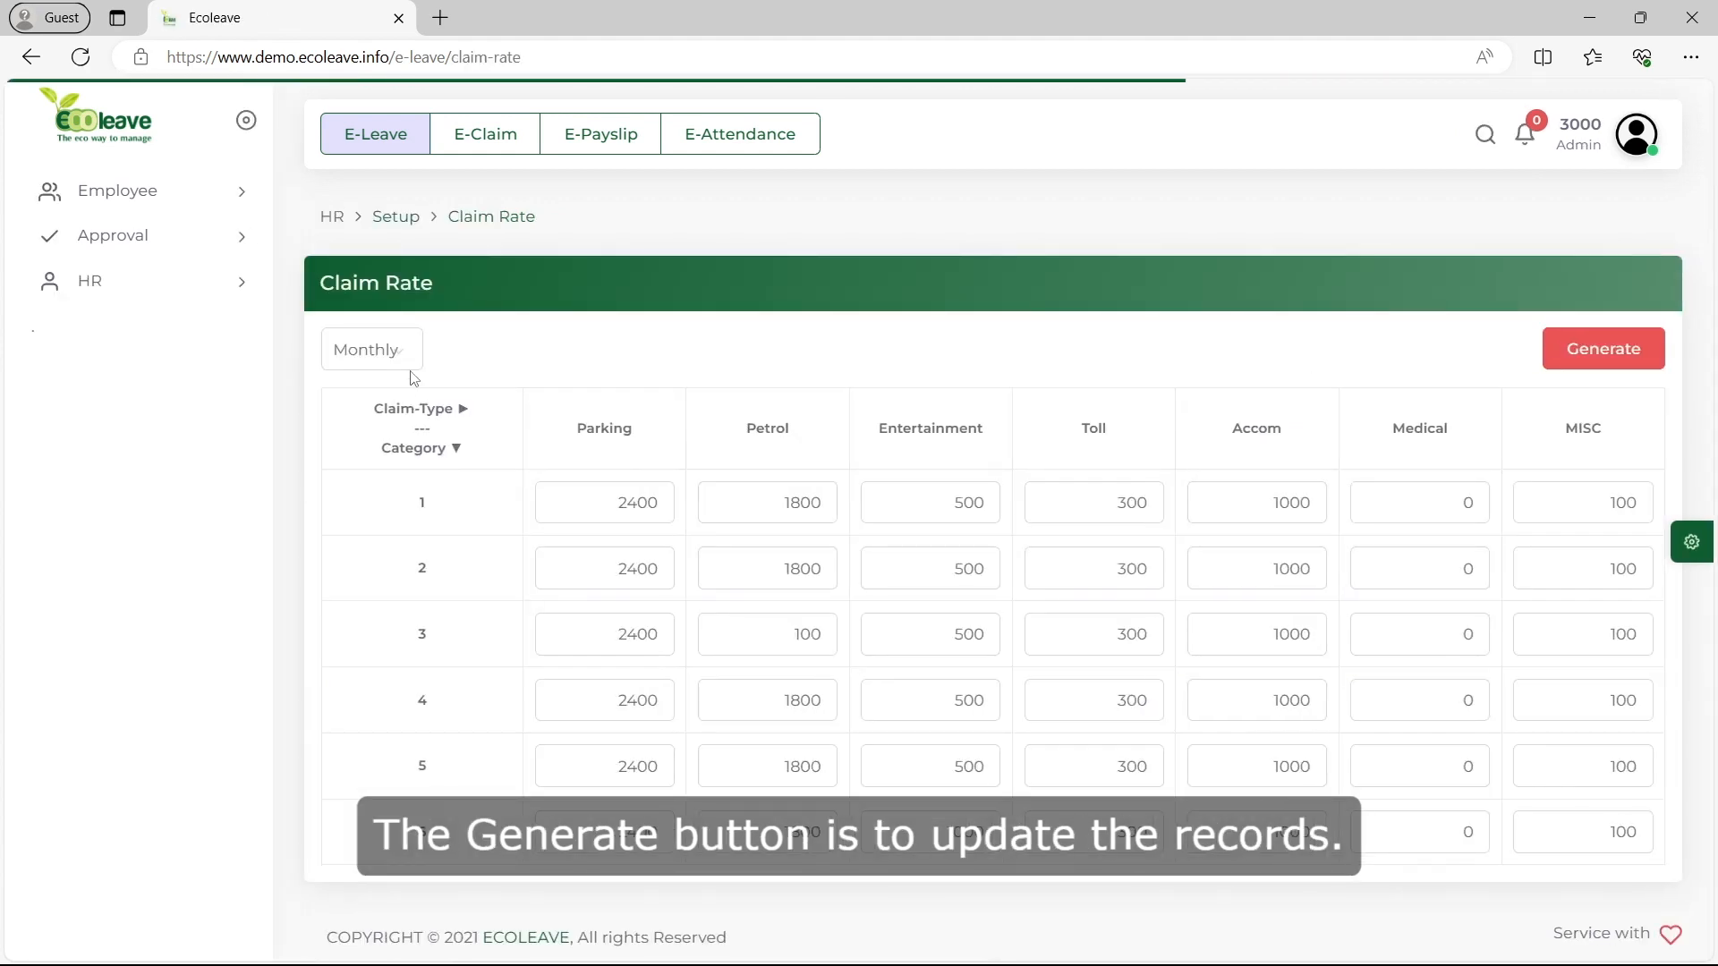
left_click(362, 358)
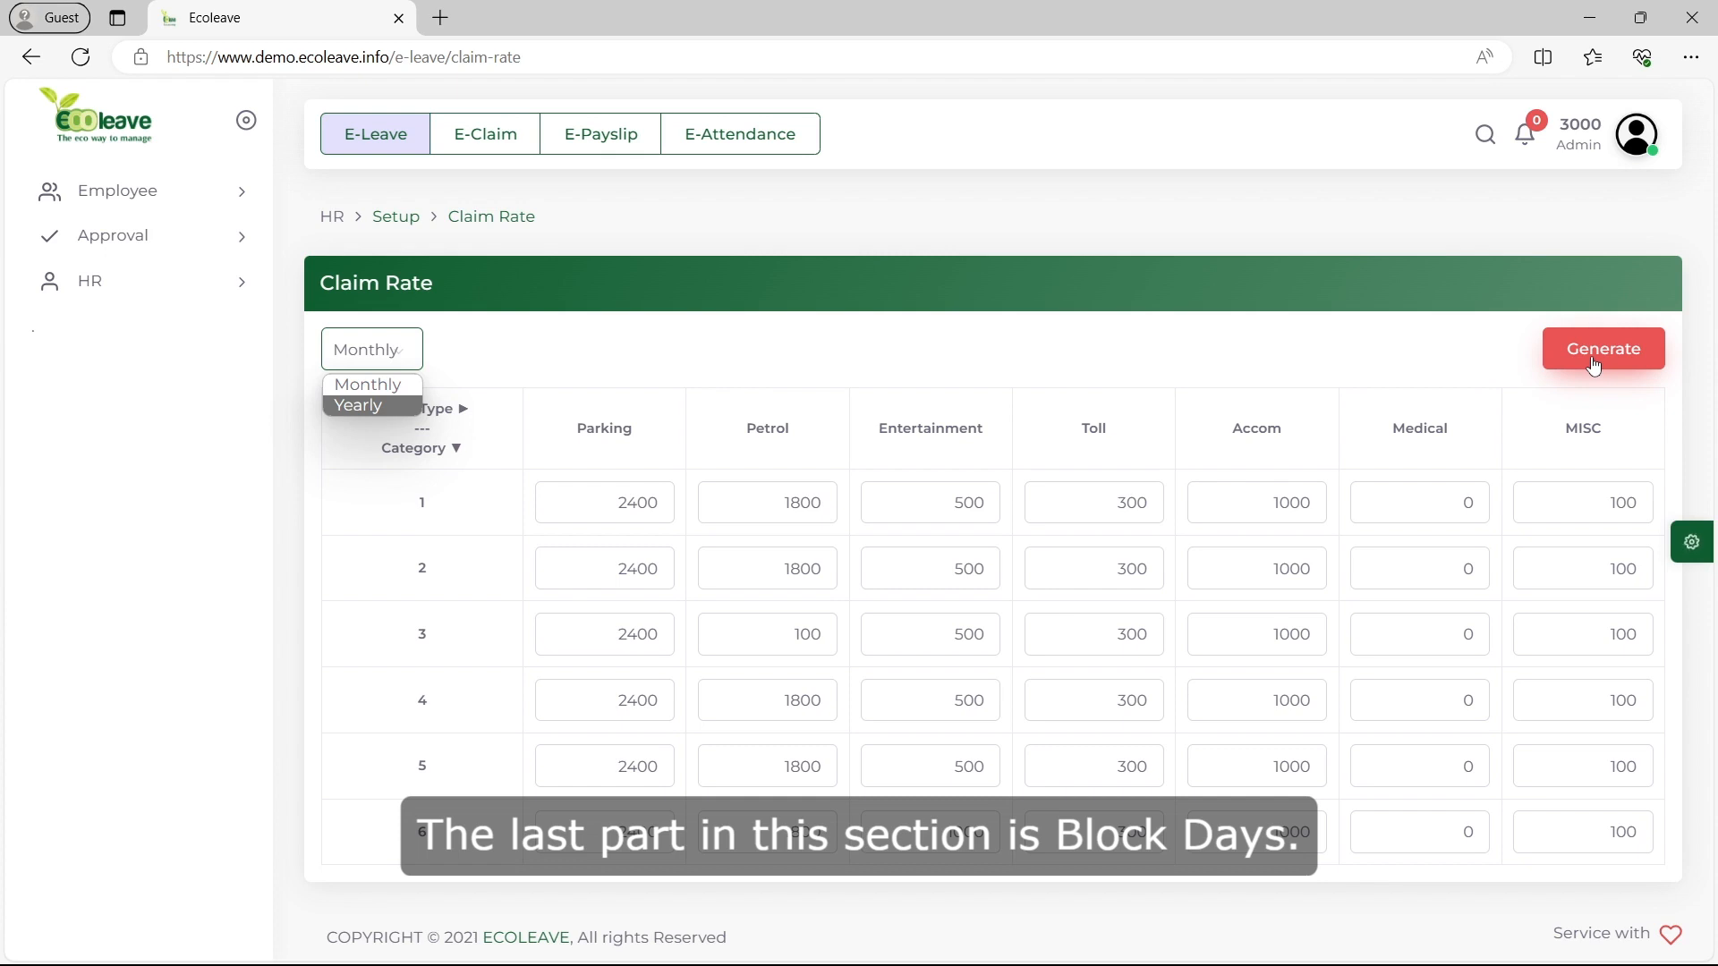
left_click(407, 221)
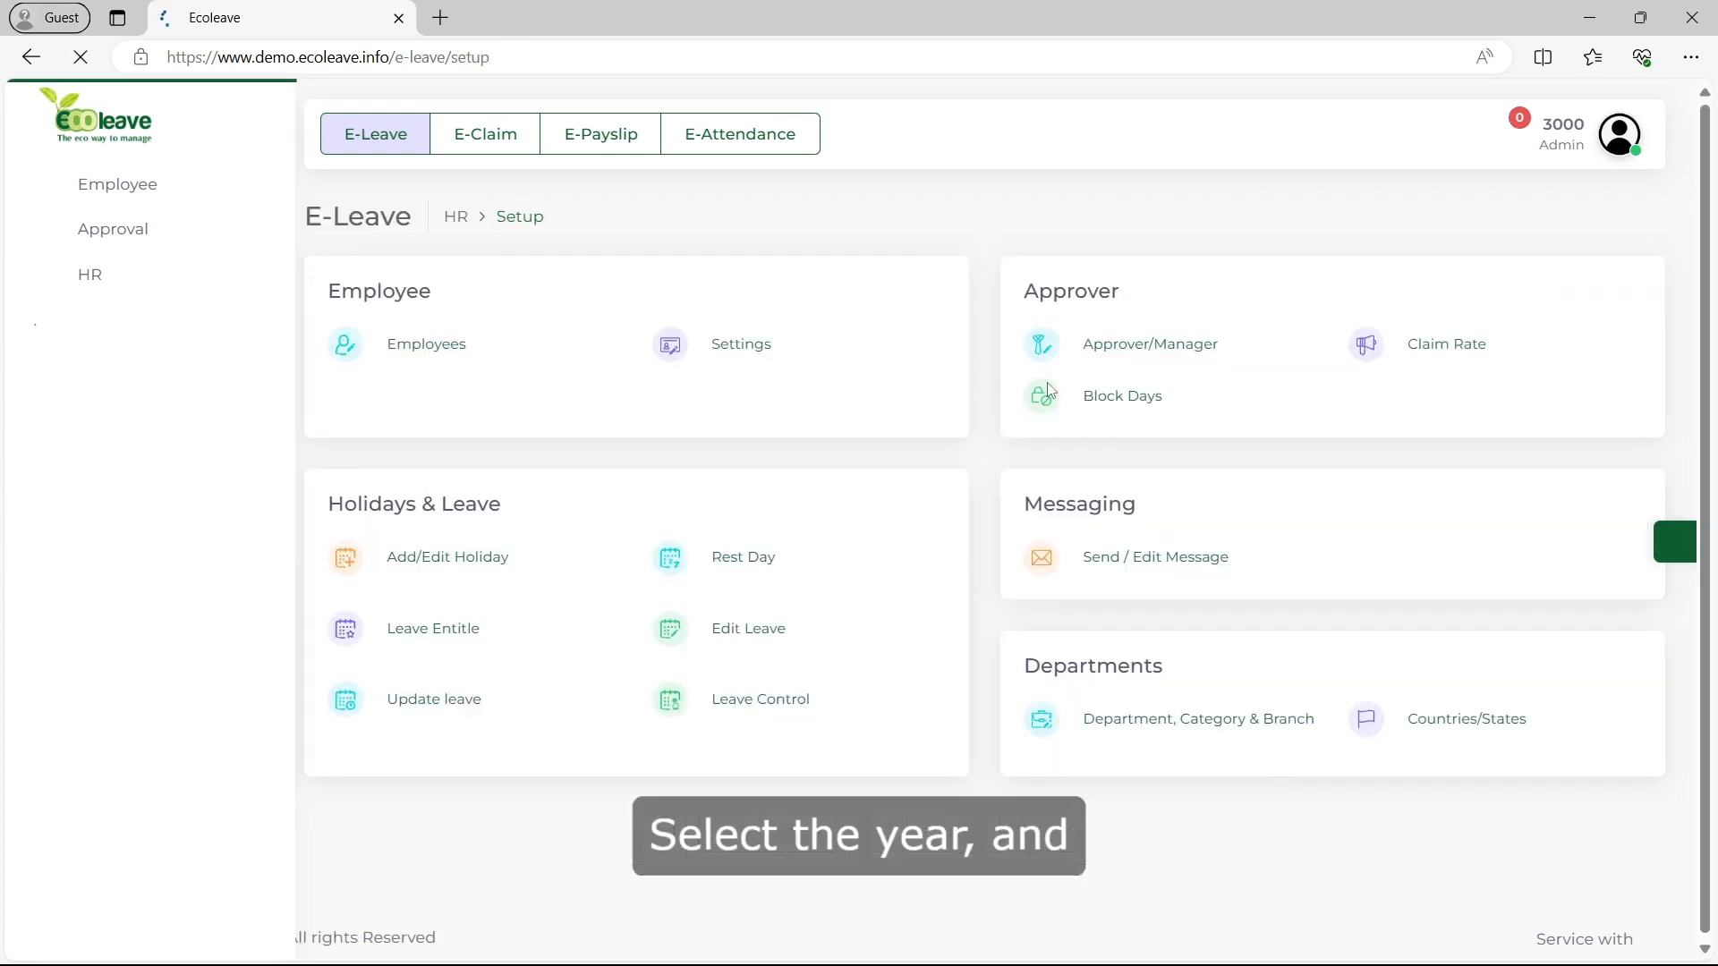
- In Block Days, choose Sunday as the day to block for 2024 and apply it
left_click(1133, 397)
left_click(480, 358)
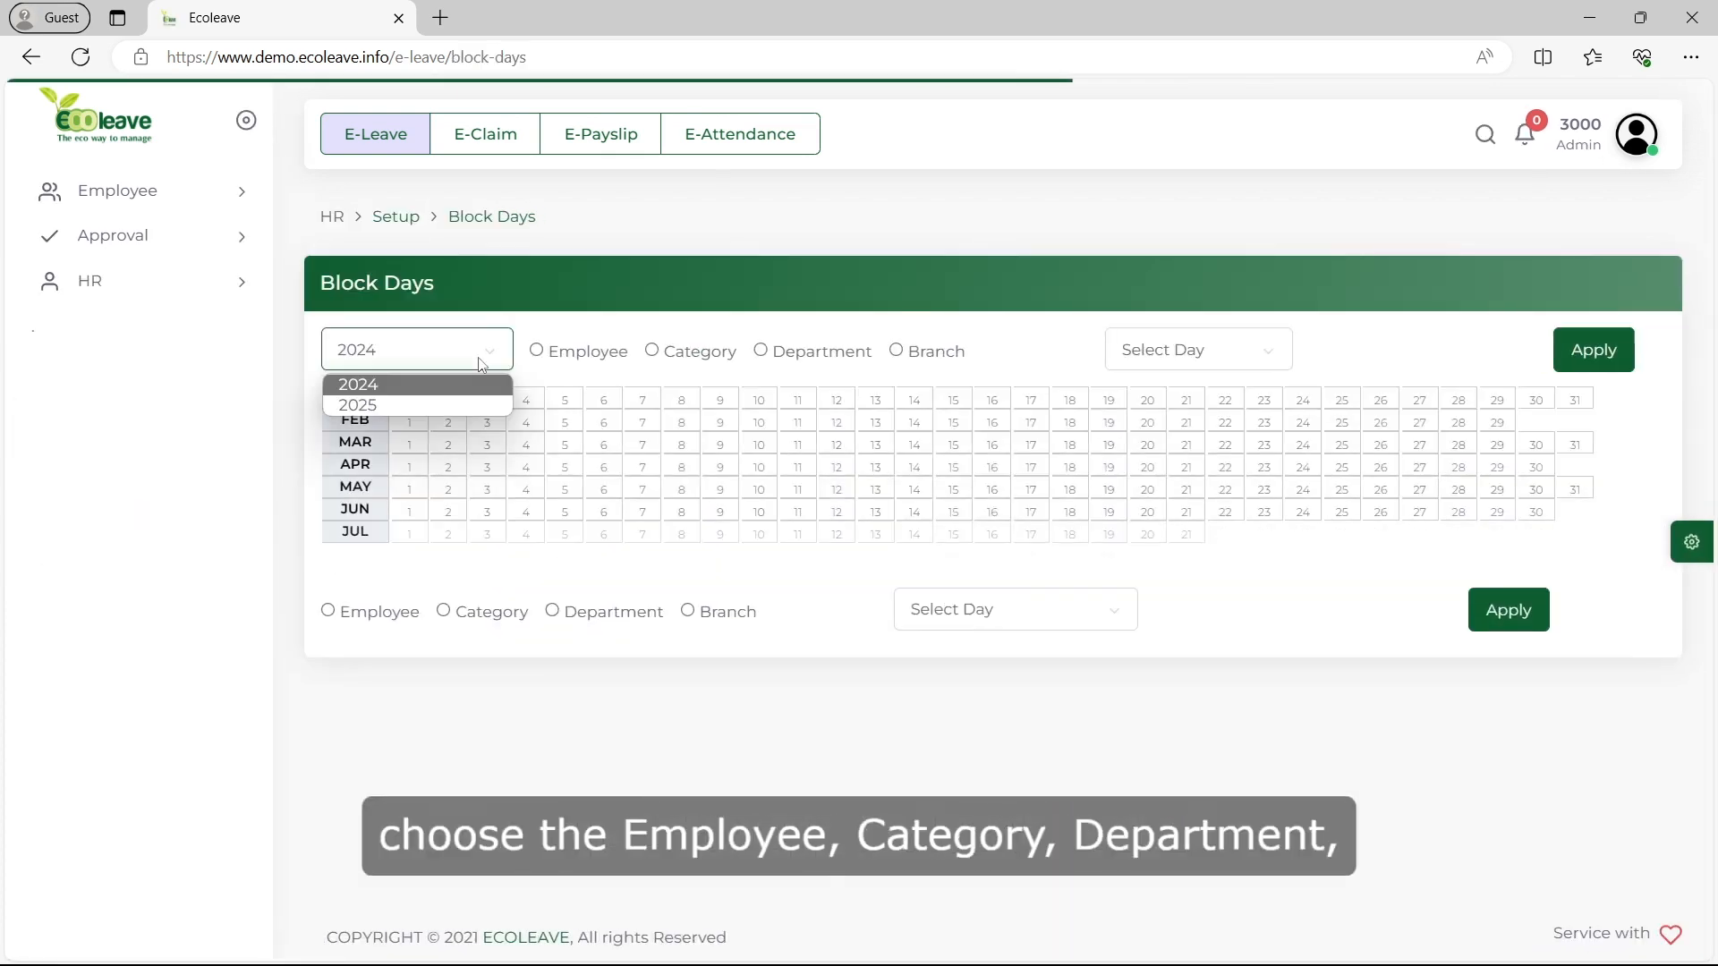
left_click(583, 358)
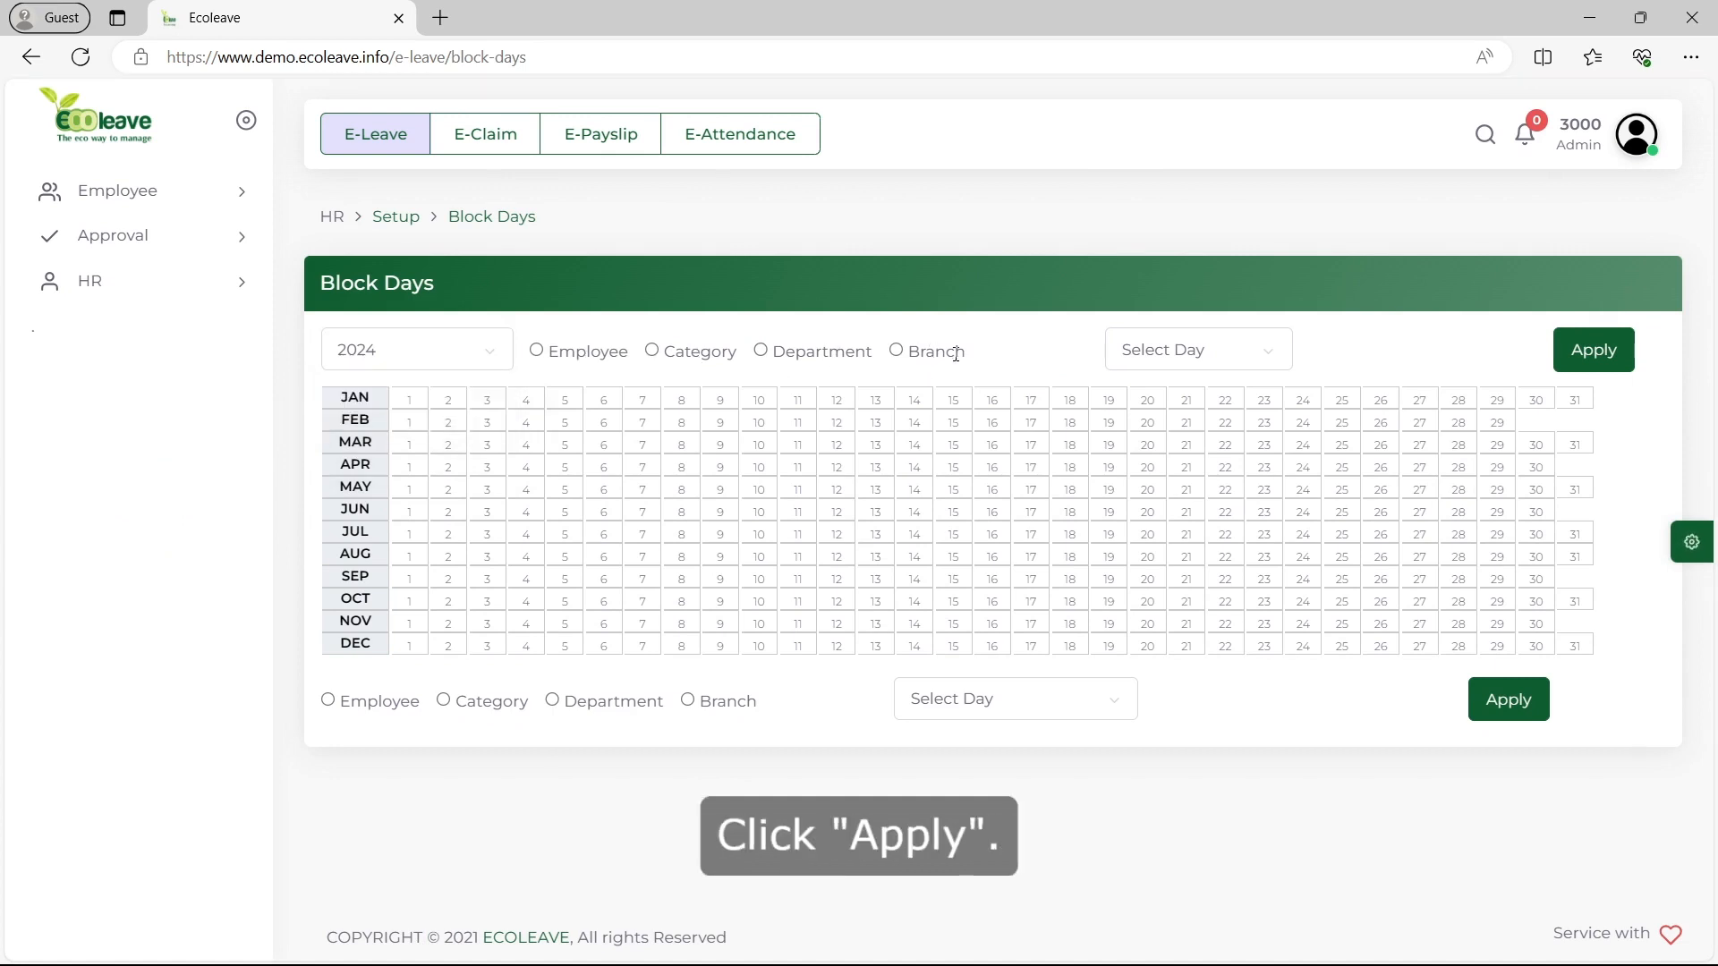
left_click(1120, 350)
left_click(1130, 404)
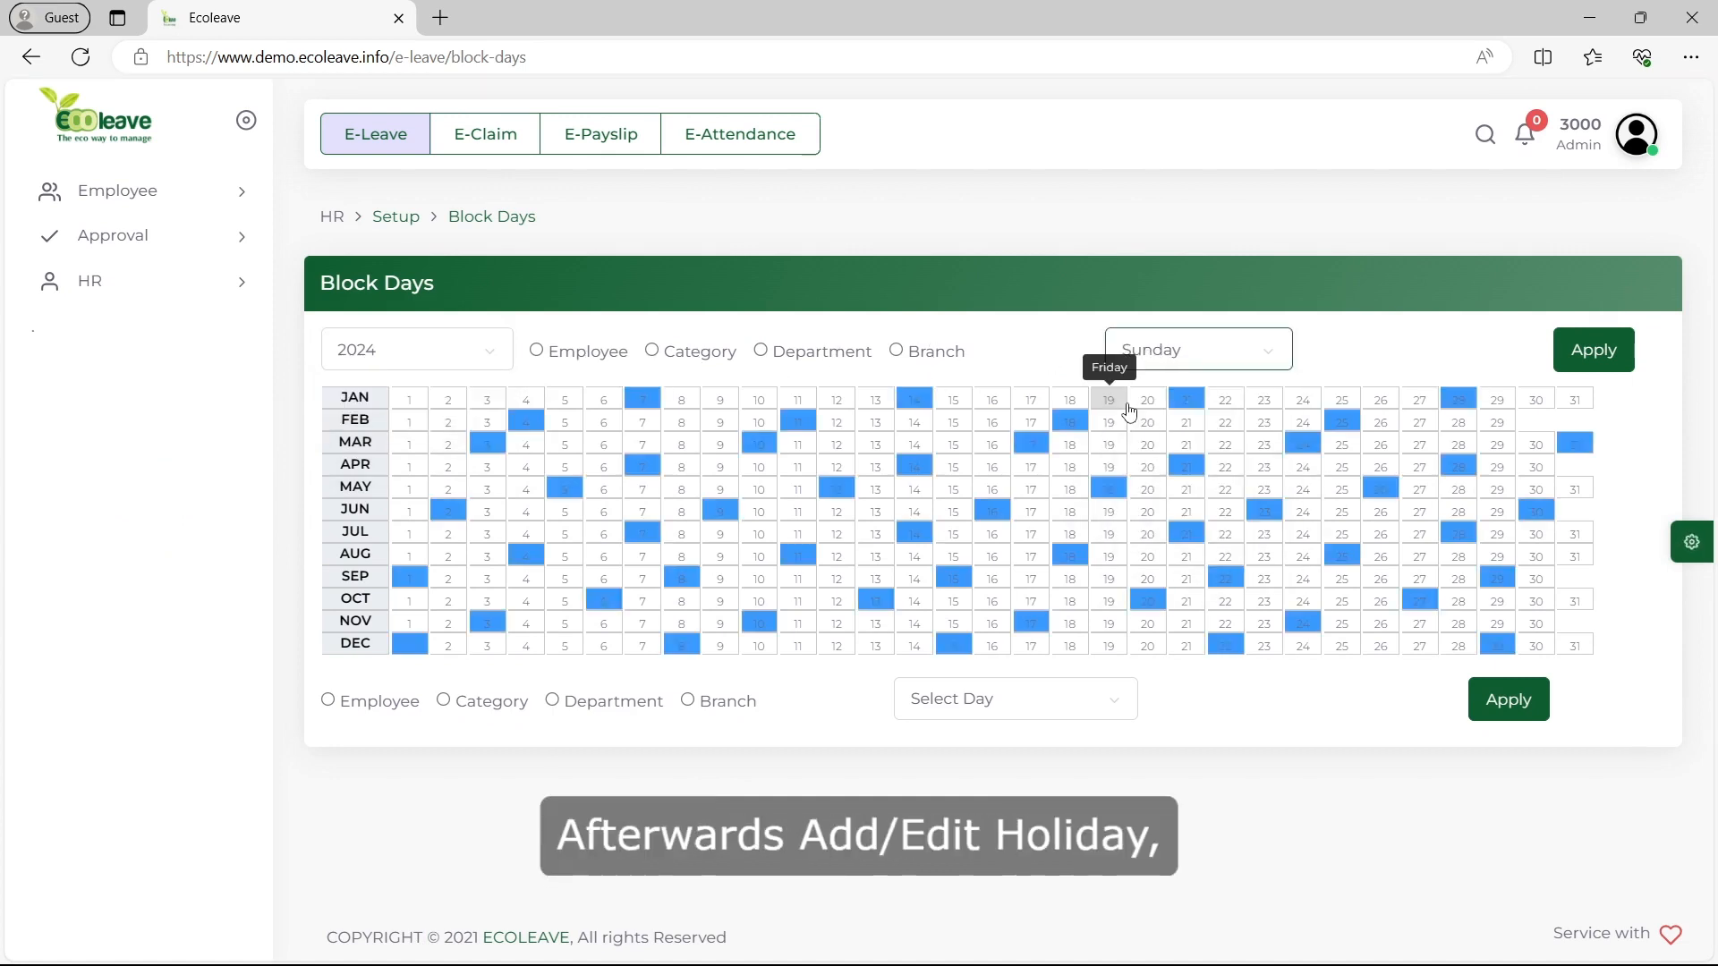
left_click(1564, 372)
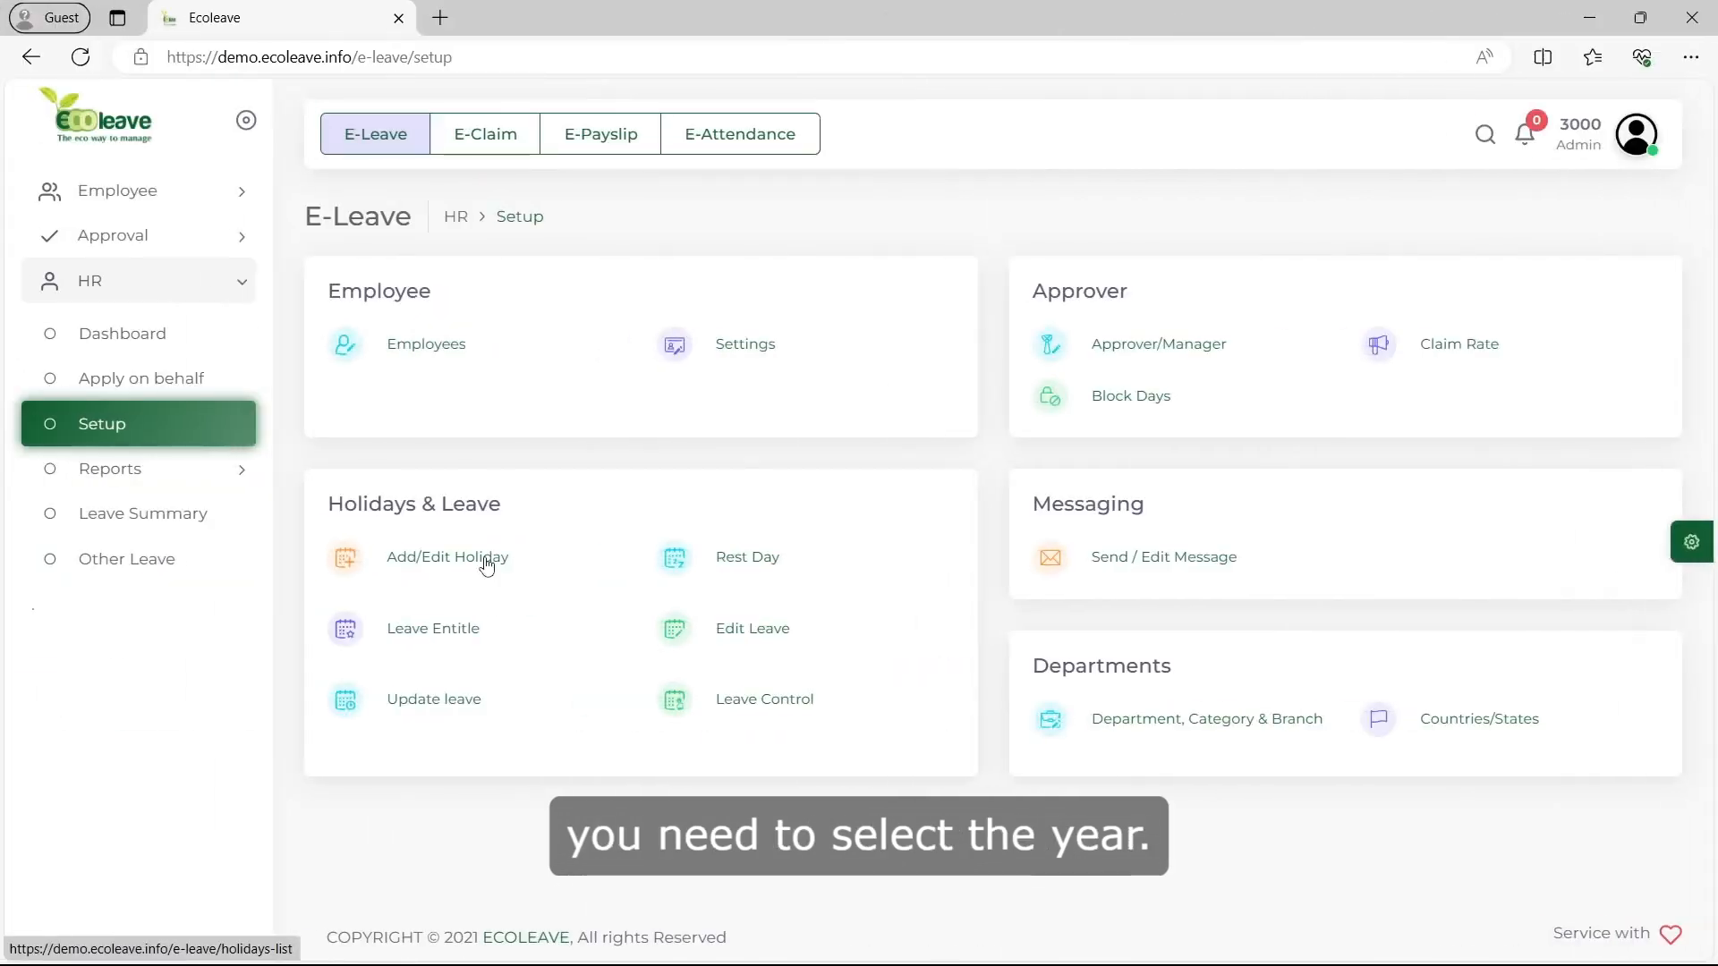
- Open the public holidays list, view its year options, and start a new holiday entry
left_click(486, 565)
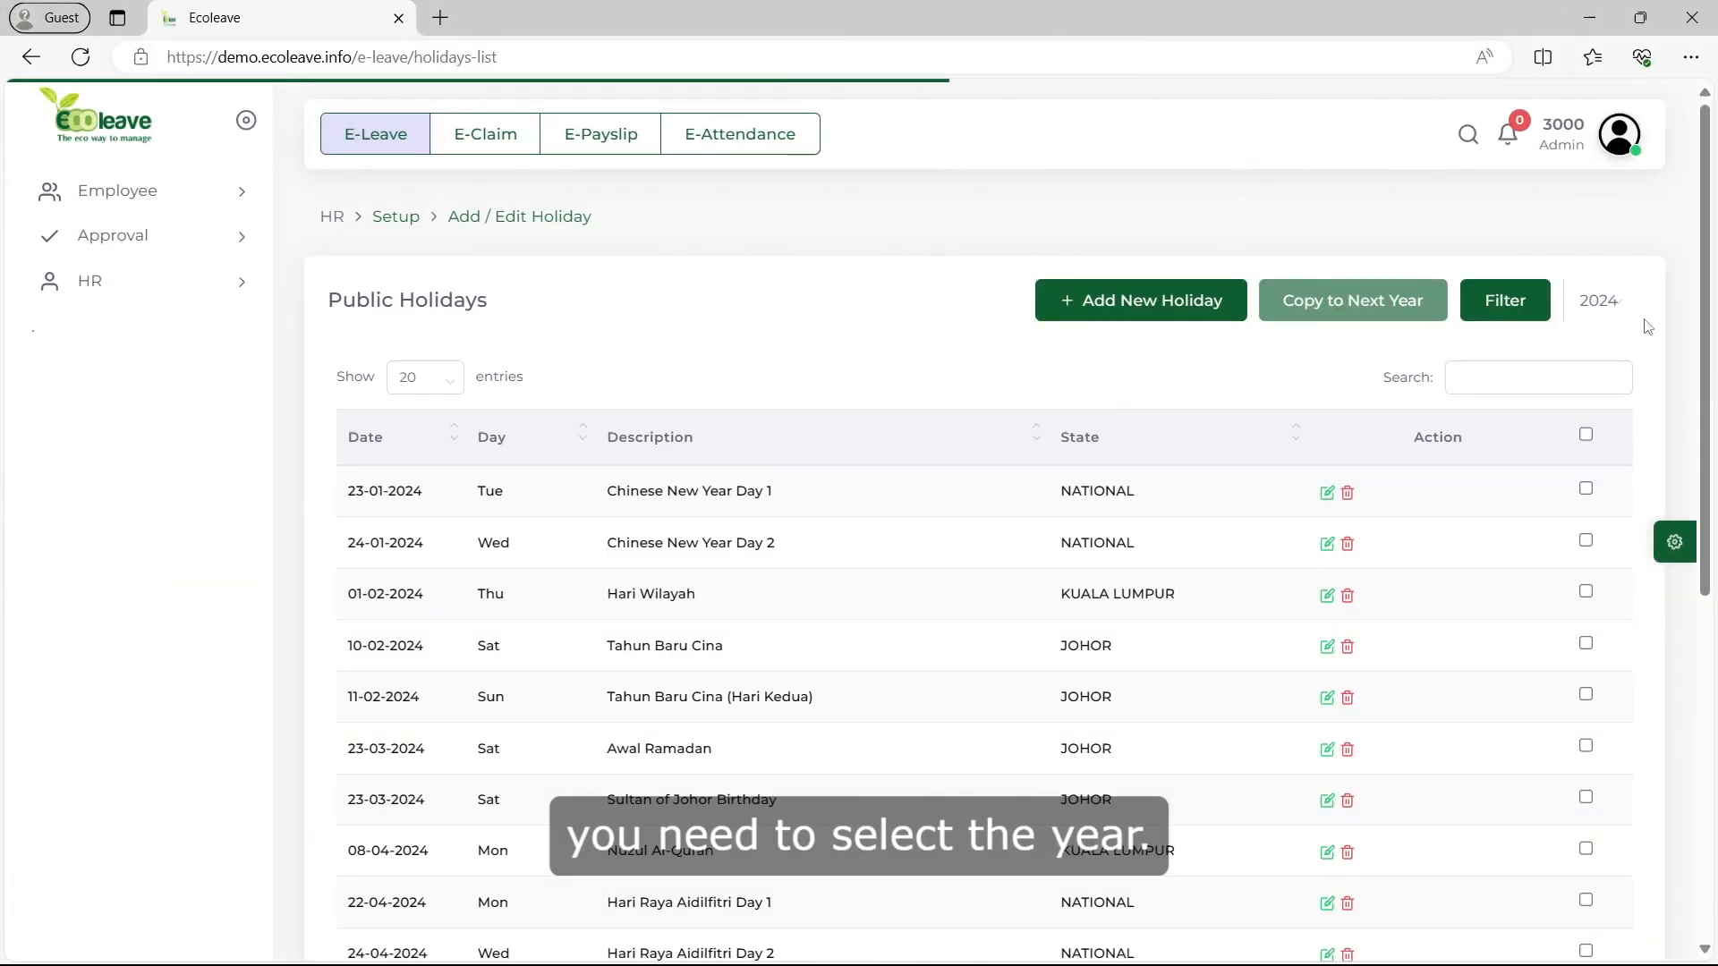
left_click(1624, 309)
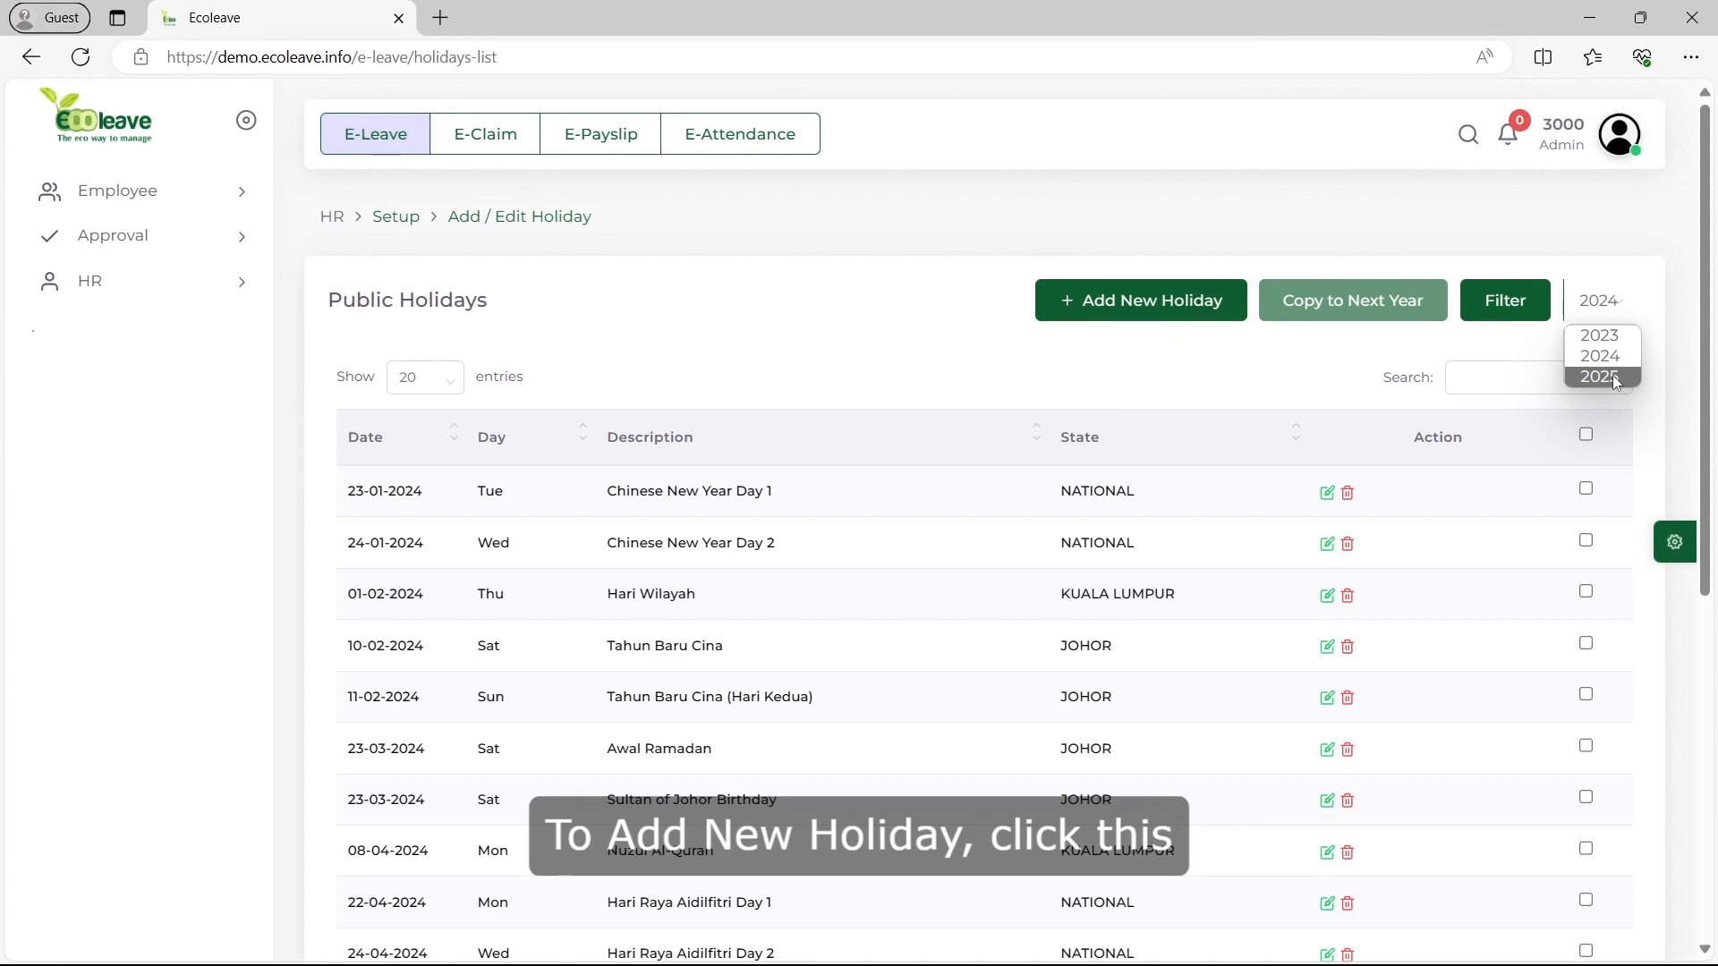
left_click(1210, 300)
left_click(1208, 302)
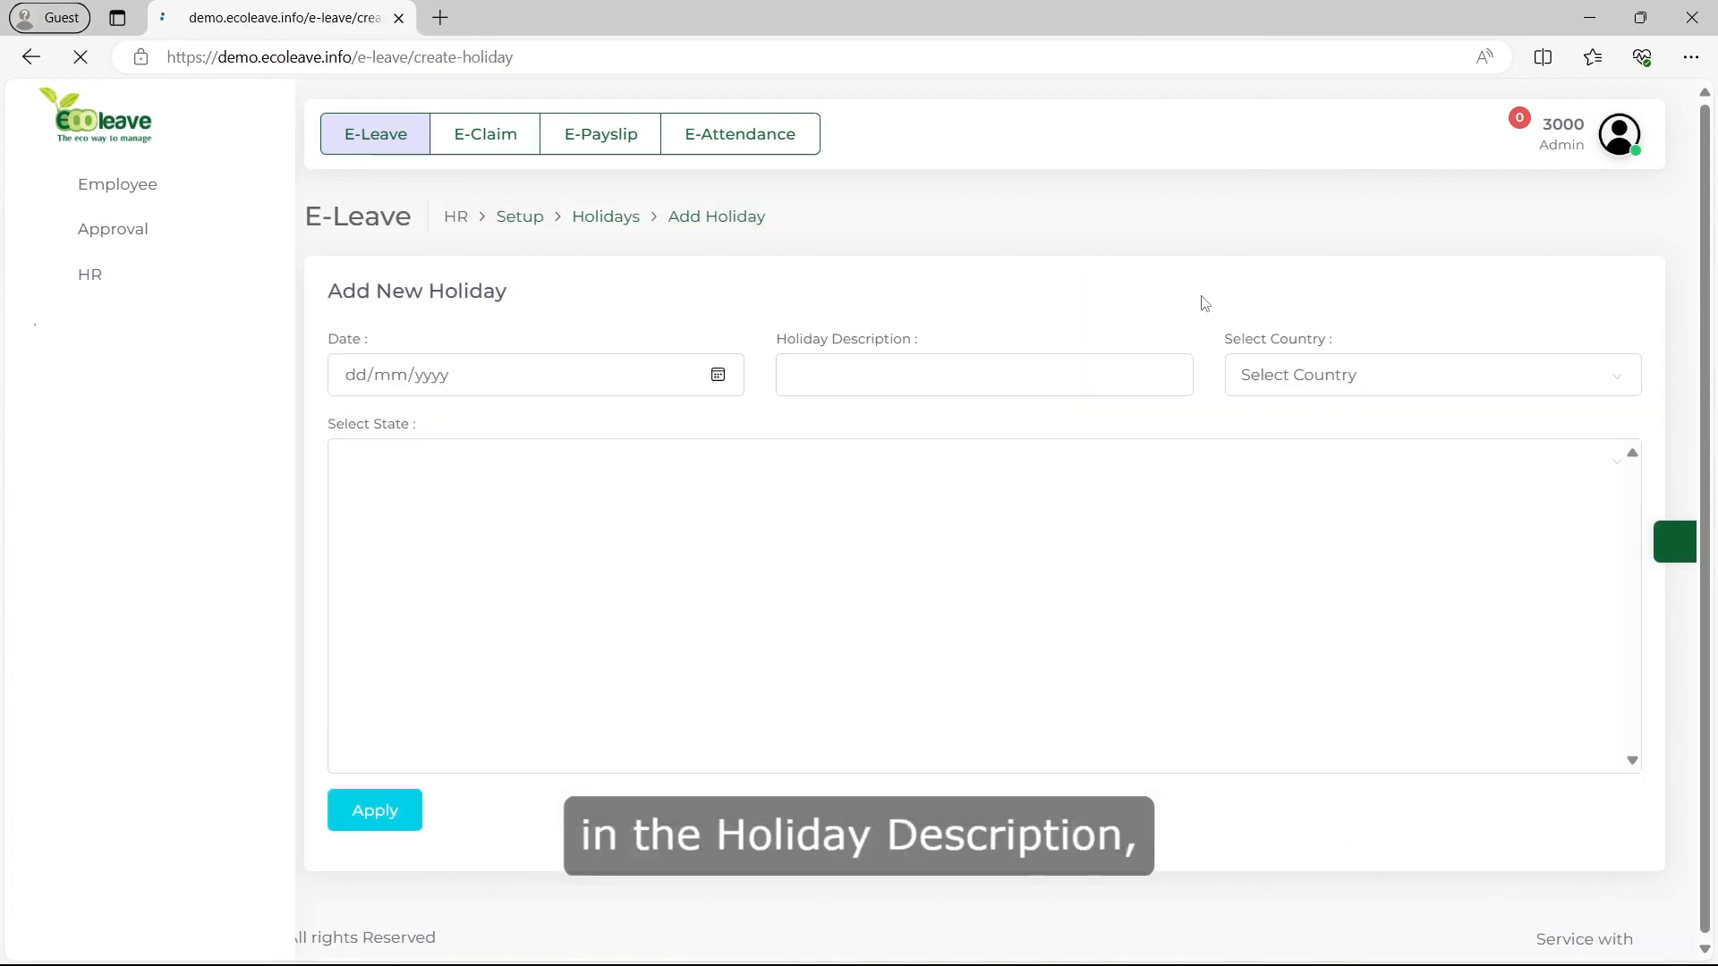
- Set the new holiday's country to Malaysia and its state to KUALA LUMPUR, and apply the entry
left_click(842, 368)
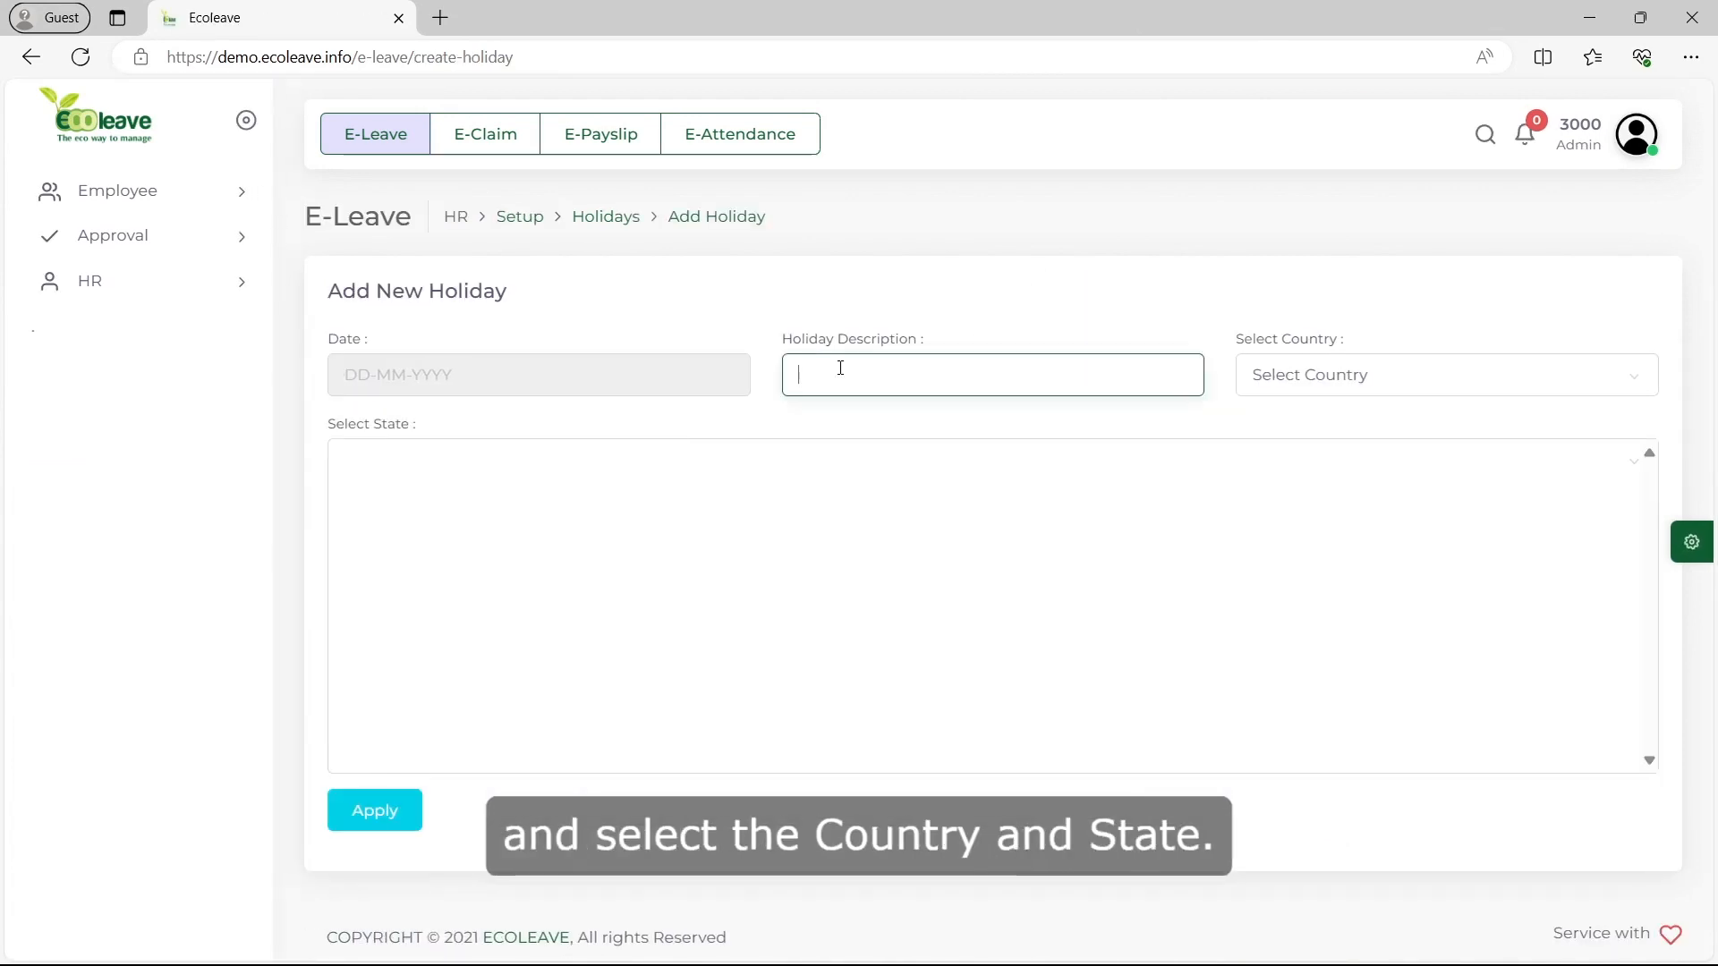
left_click(1296, 395)
left_click(1292, 427)
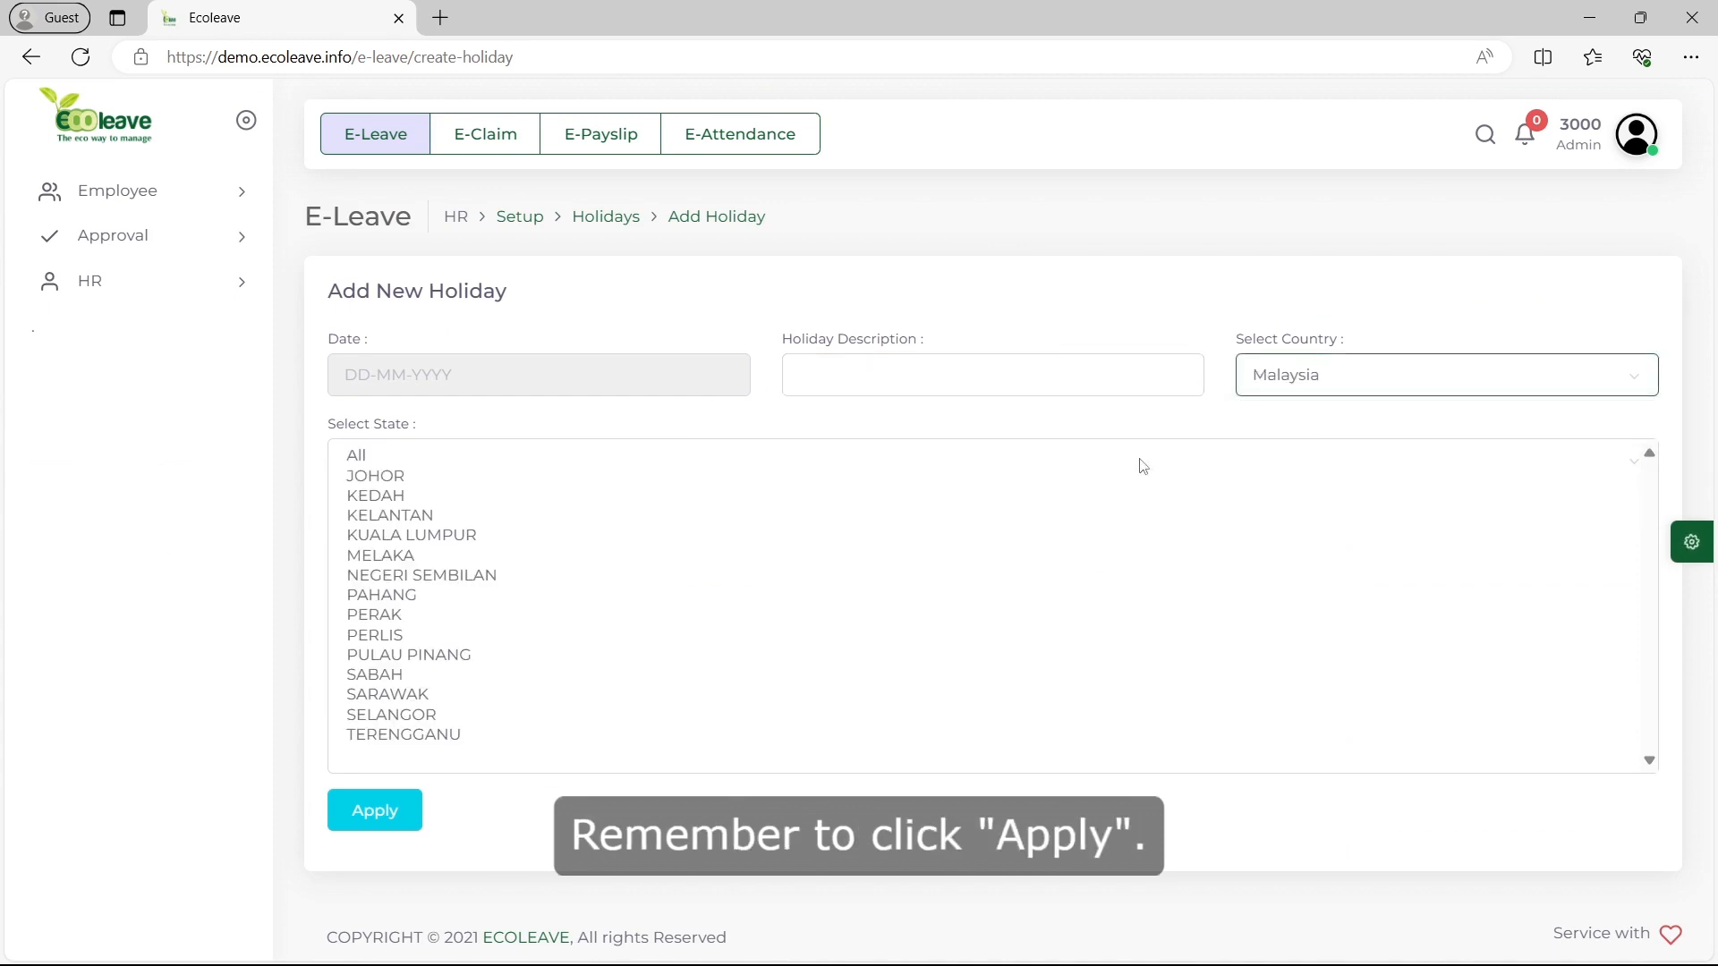
left_click(448, 537)
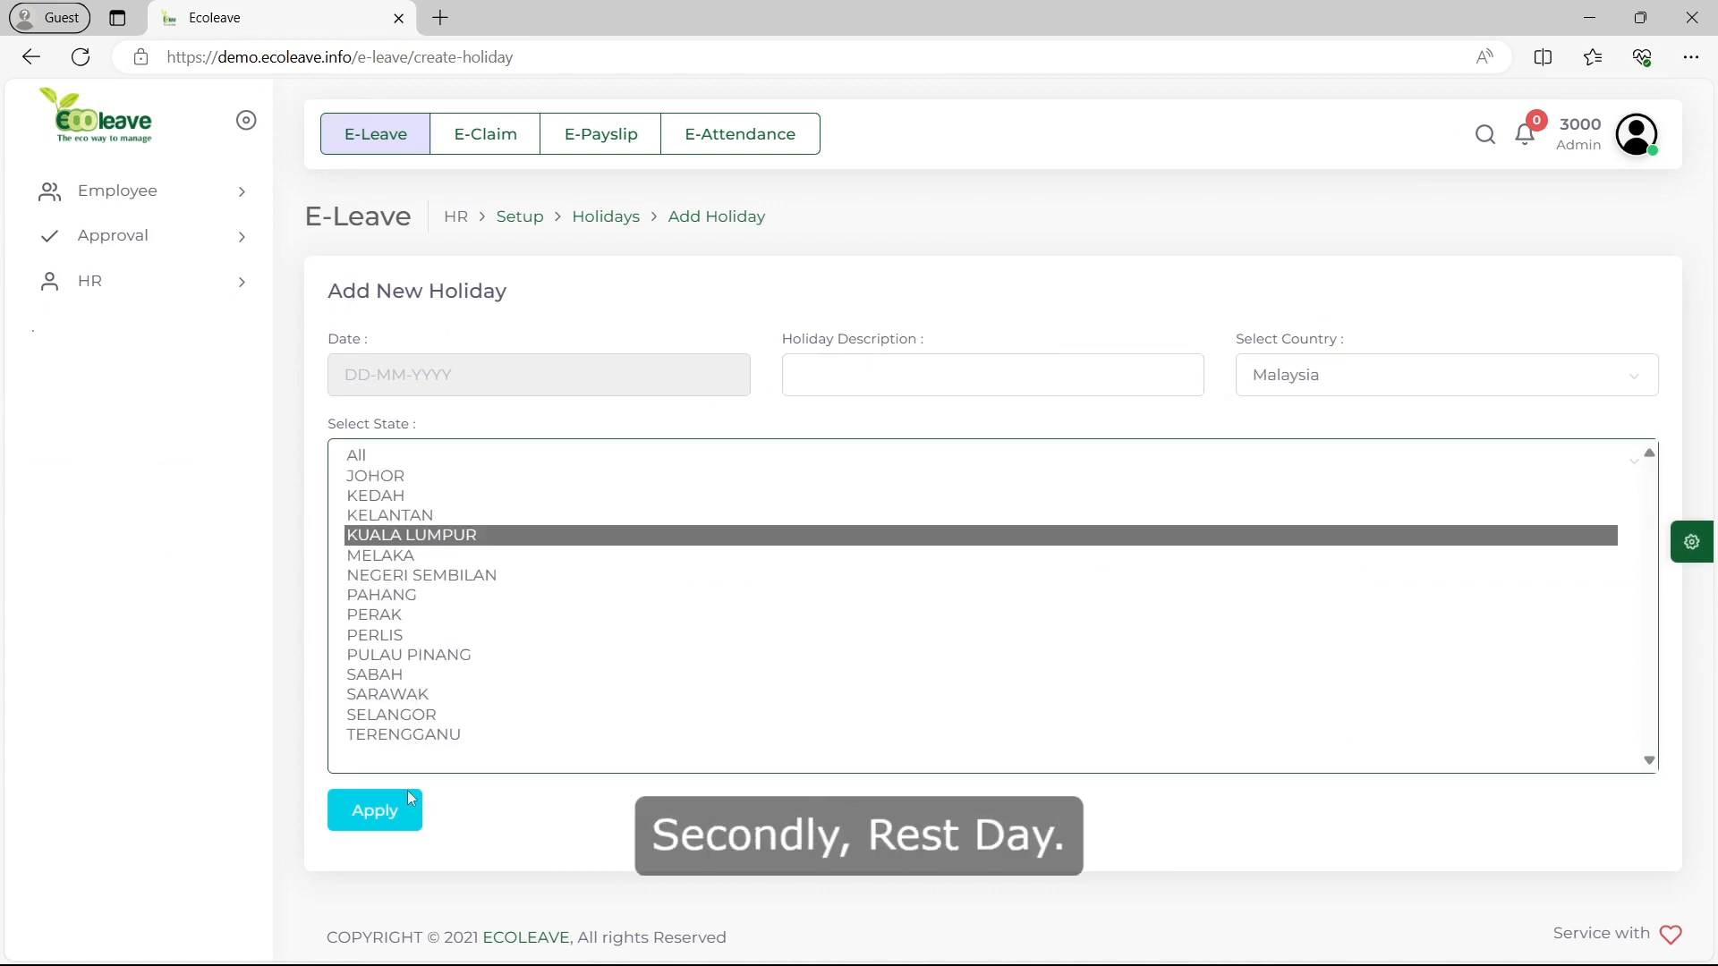
left_click(374, 811)
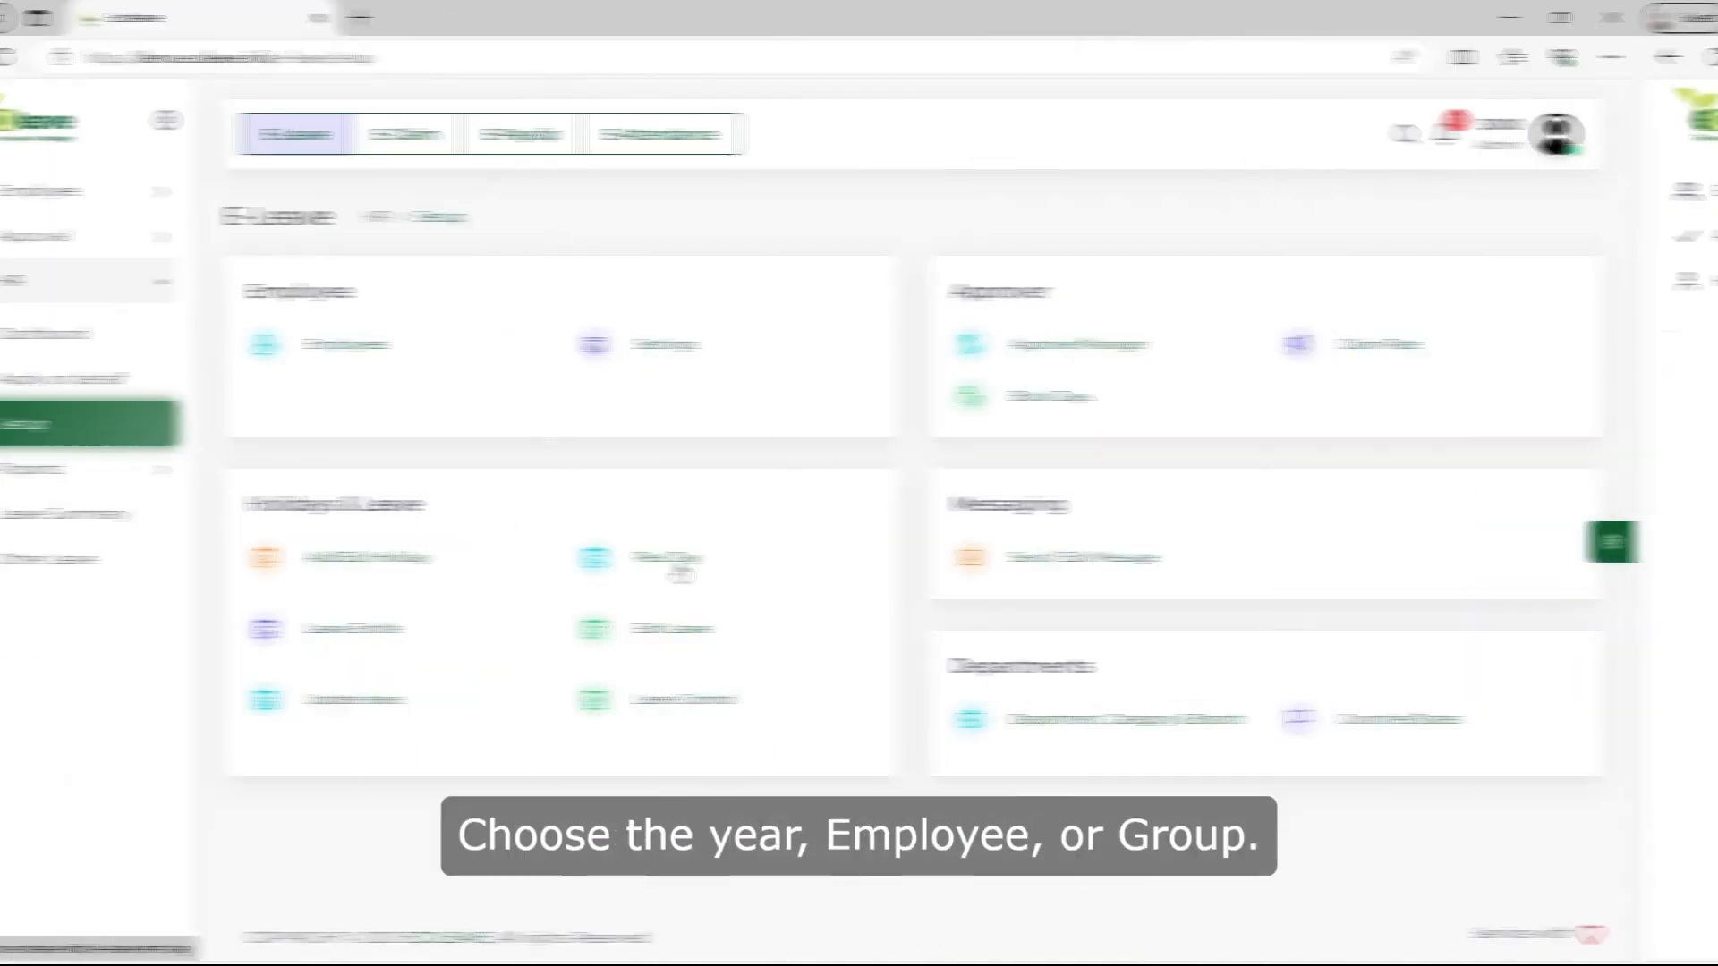
- Open Rest Day and choose year 2024, the Sat-Sun group and Sunday as the rest day
left_click(761, 570)
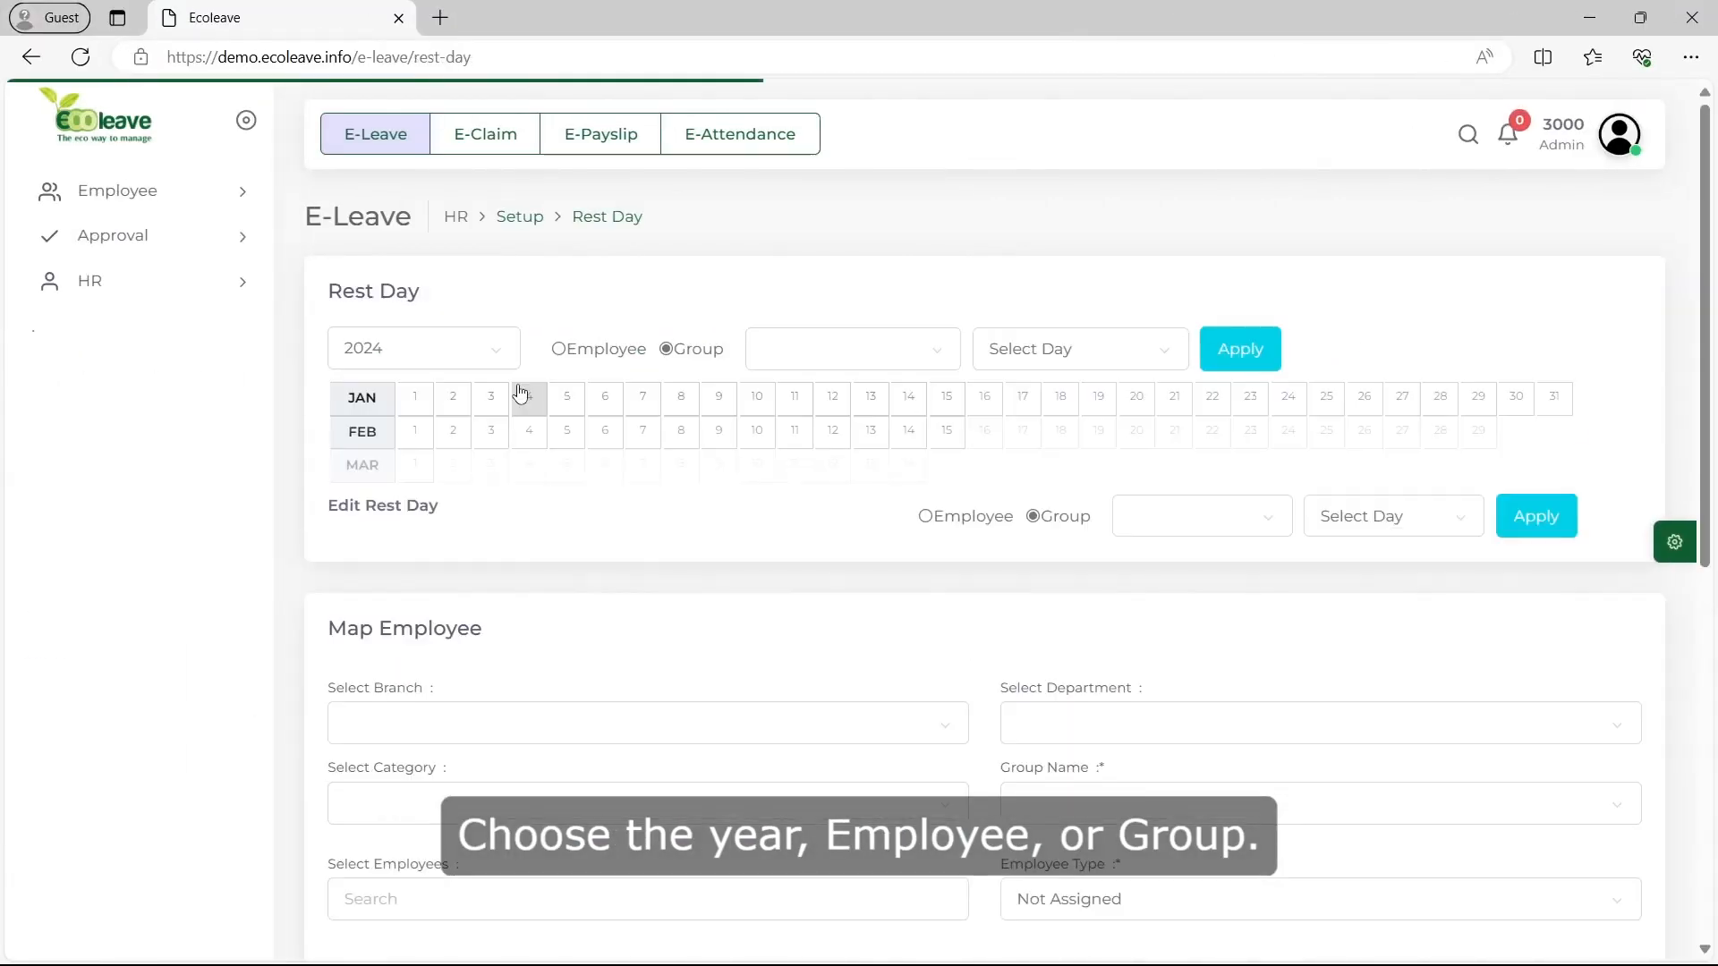
left_click(483, 351)
left_click(479, 386)
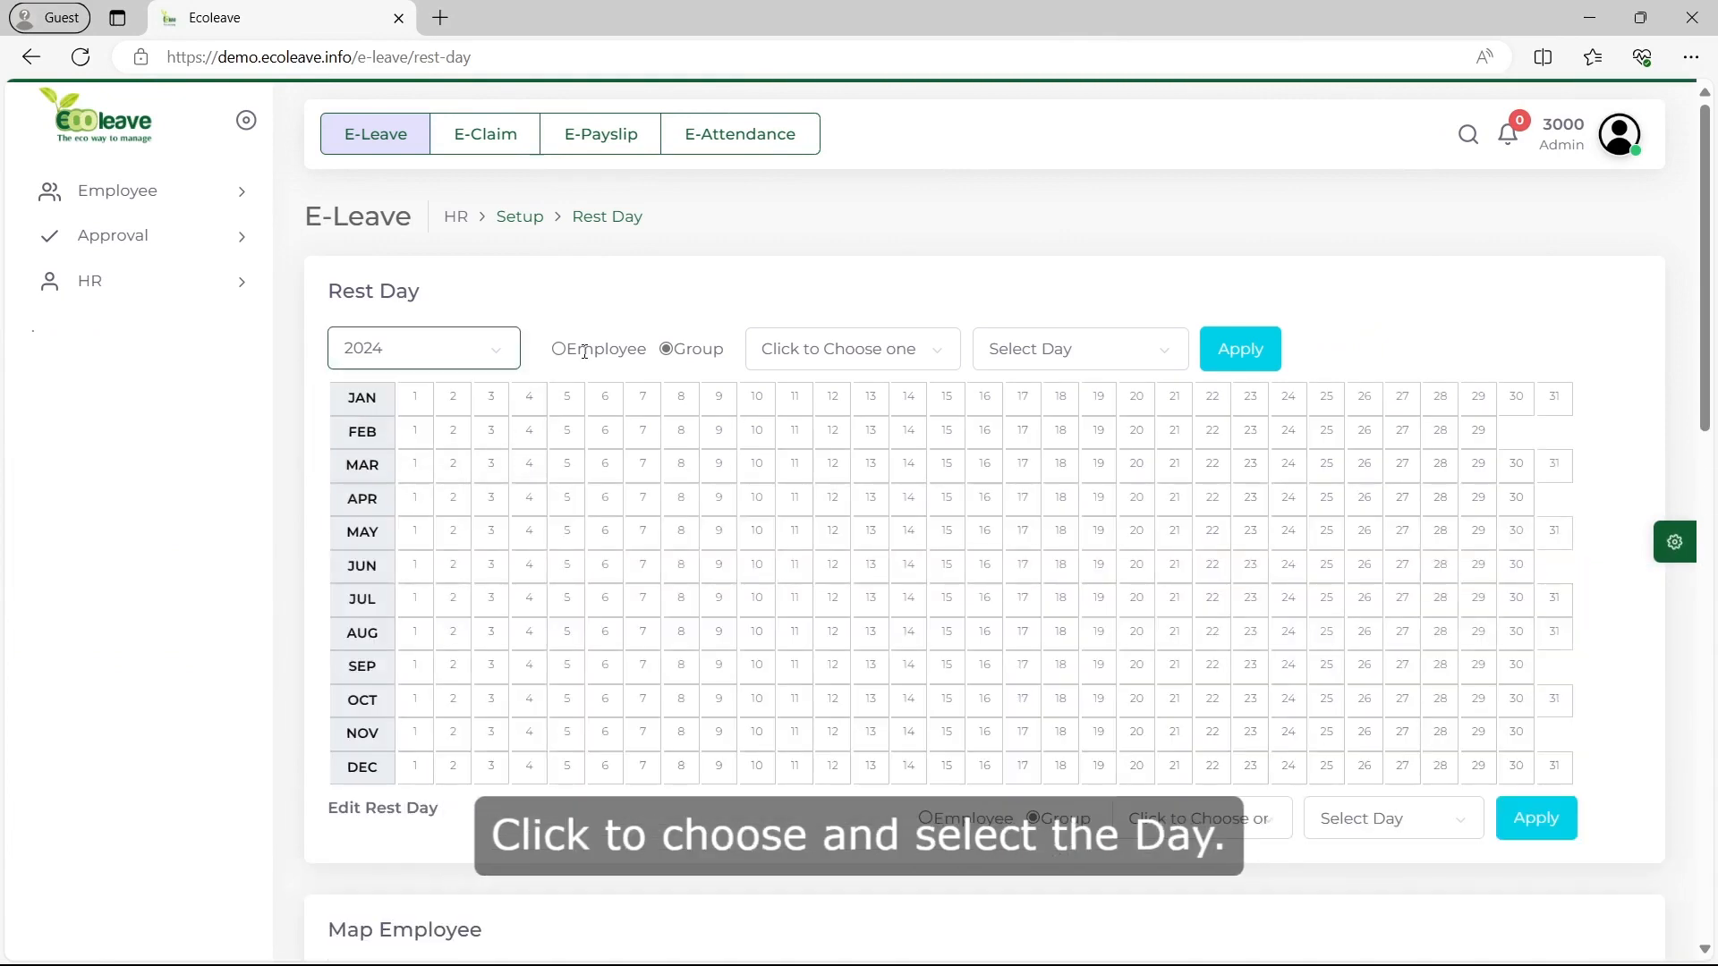
left_click(827, 358)
left_click(834, 395)
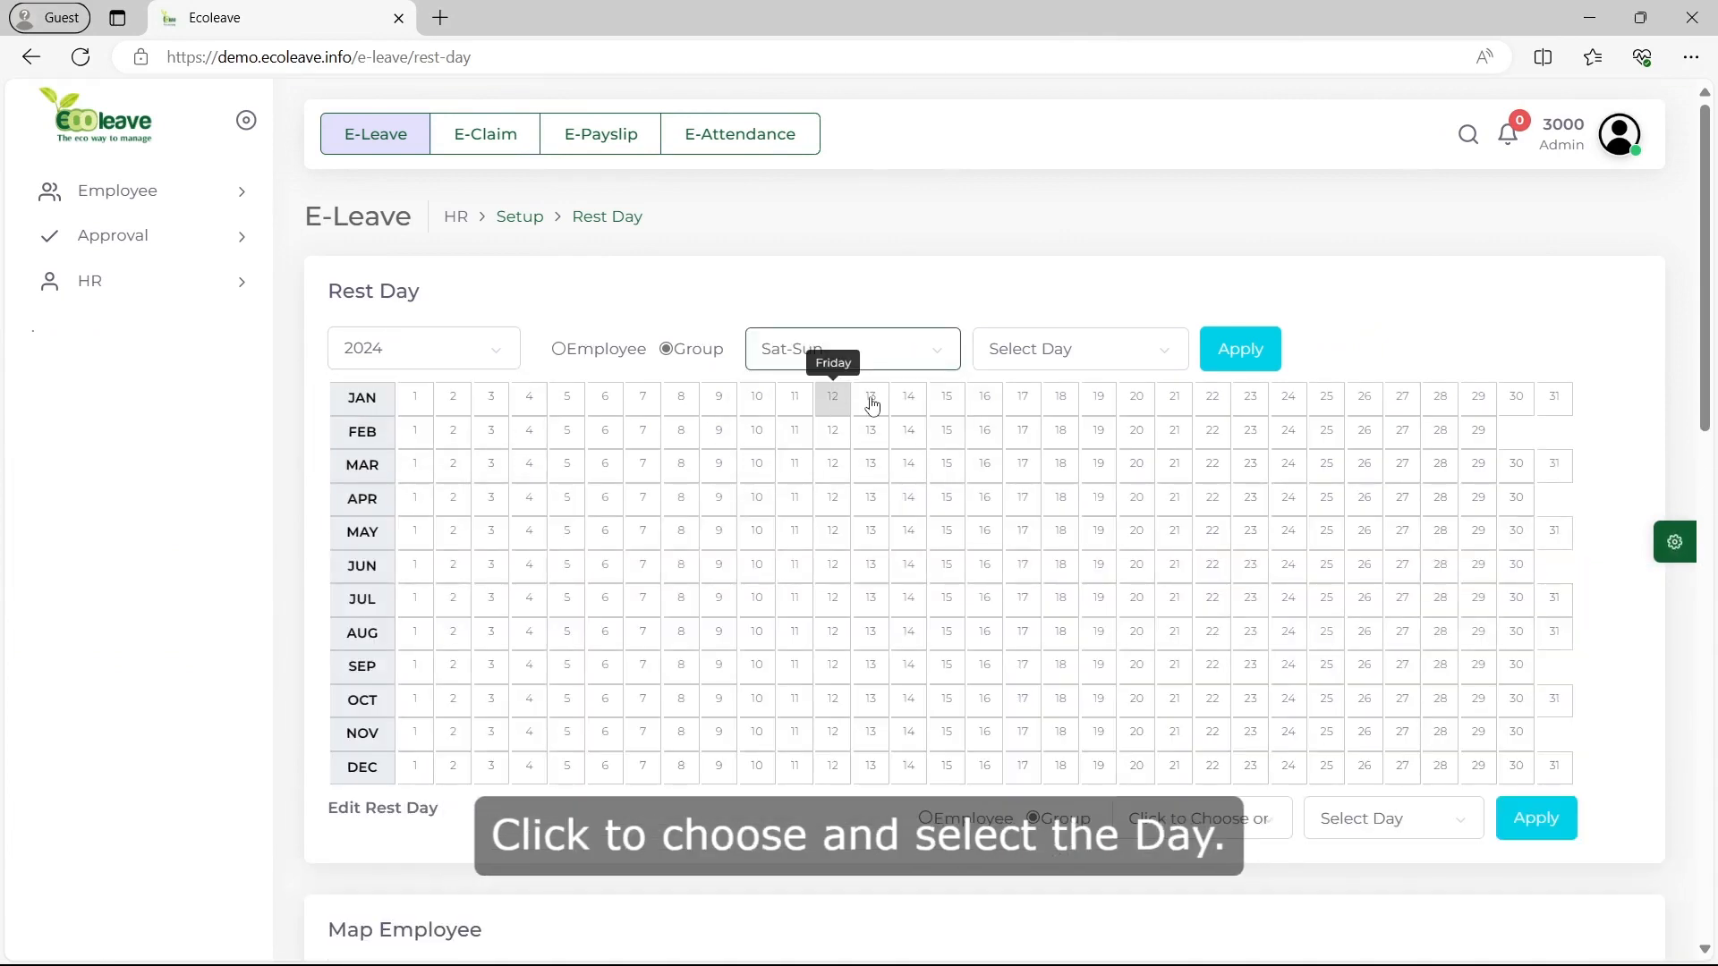
left_click(1065, 349)
left_click(1027, 407)
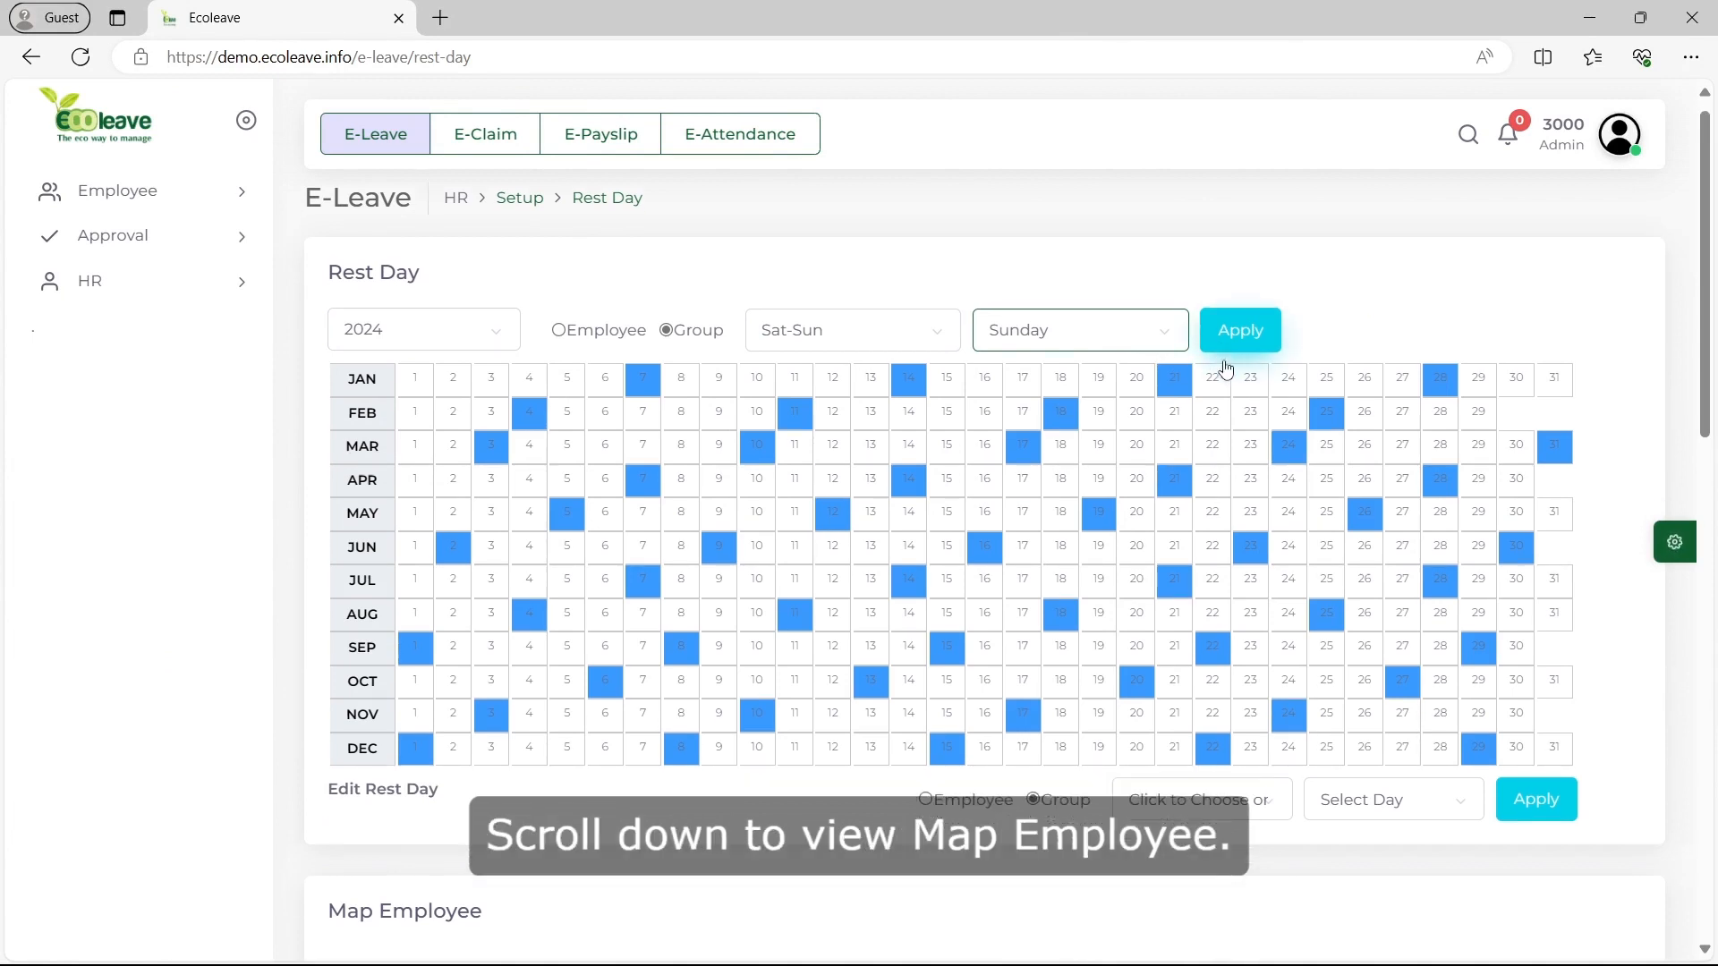
- View the branch and category choices under Map Employee and try to apply the mapping
scroll(1226, 376, "down", 6)
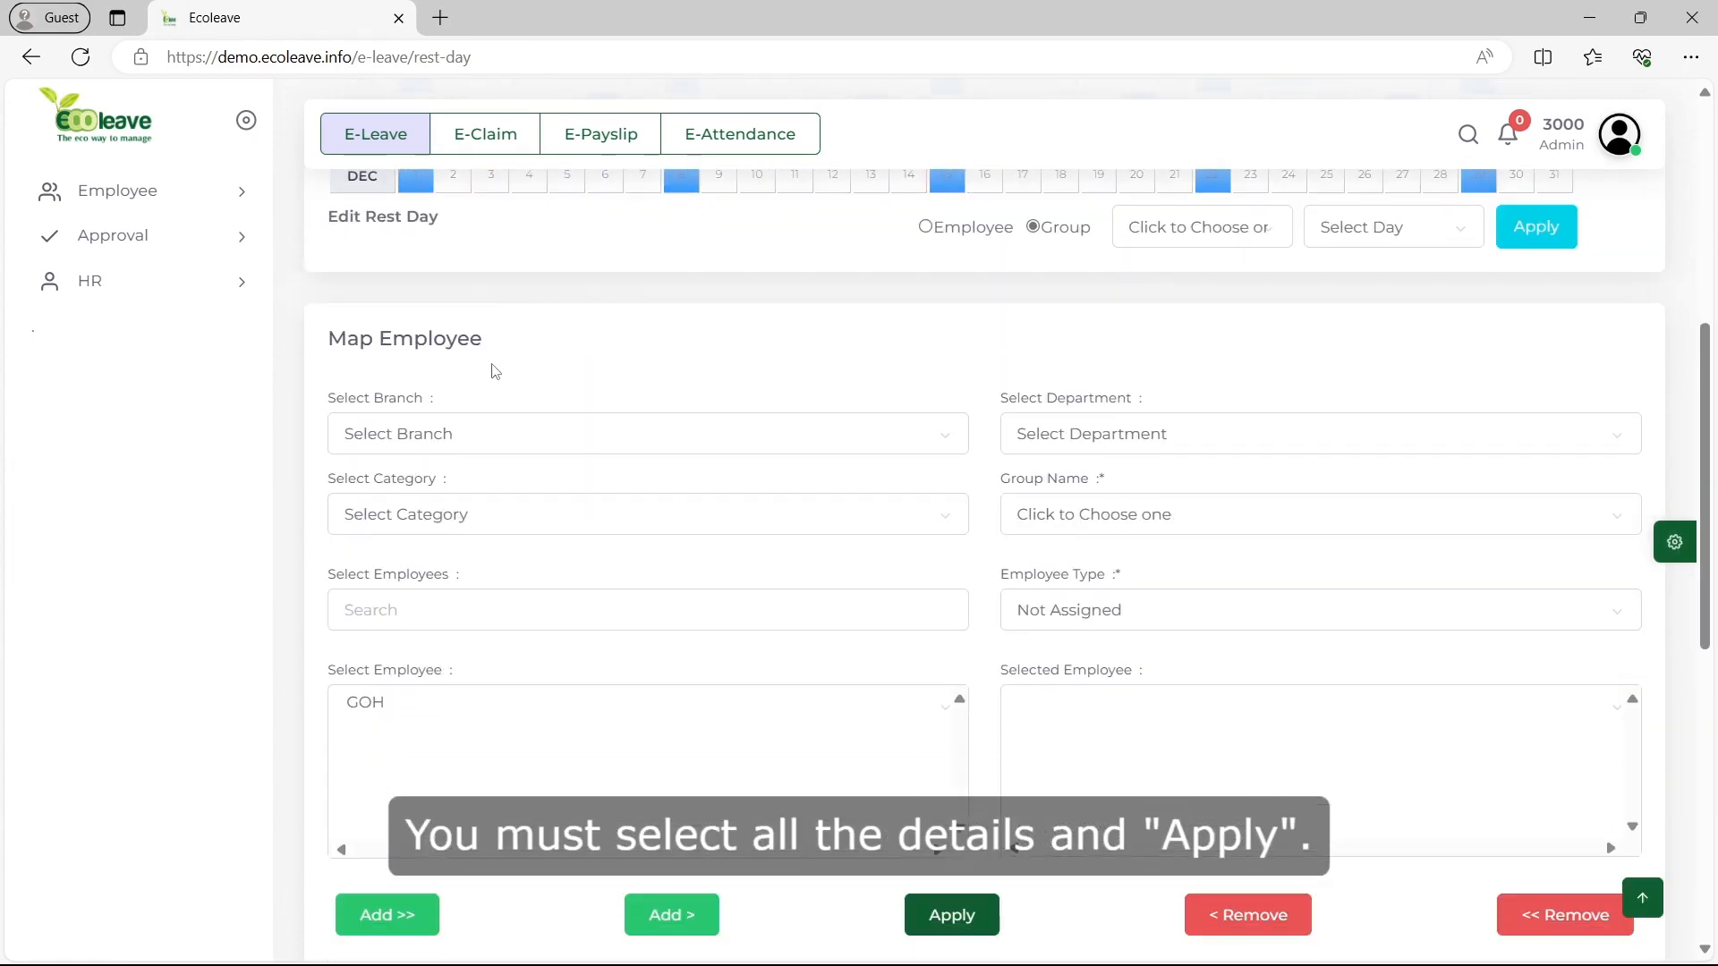
left_click(452, 433)
left_click(445, 515)
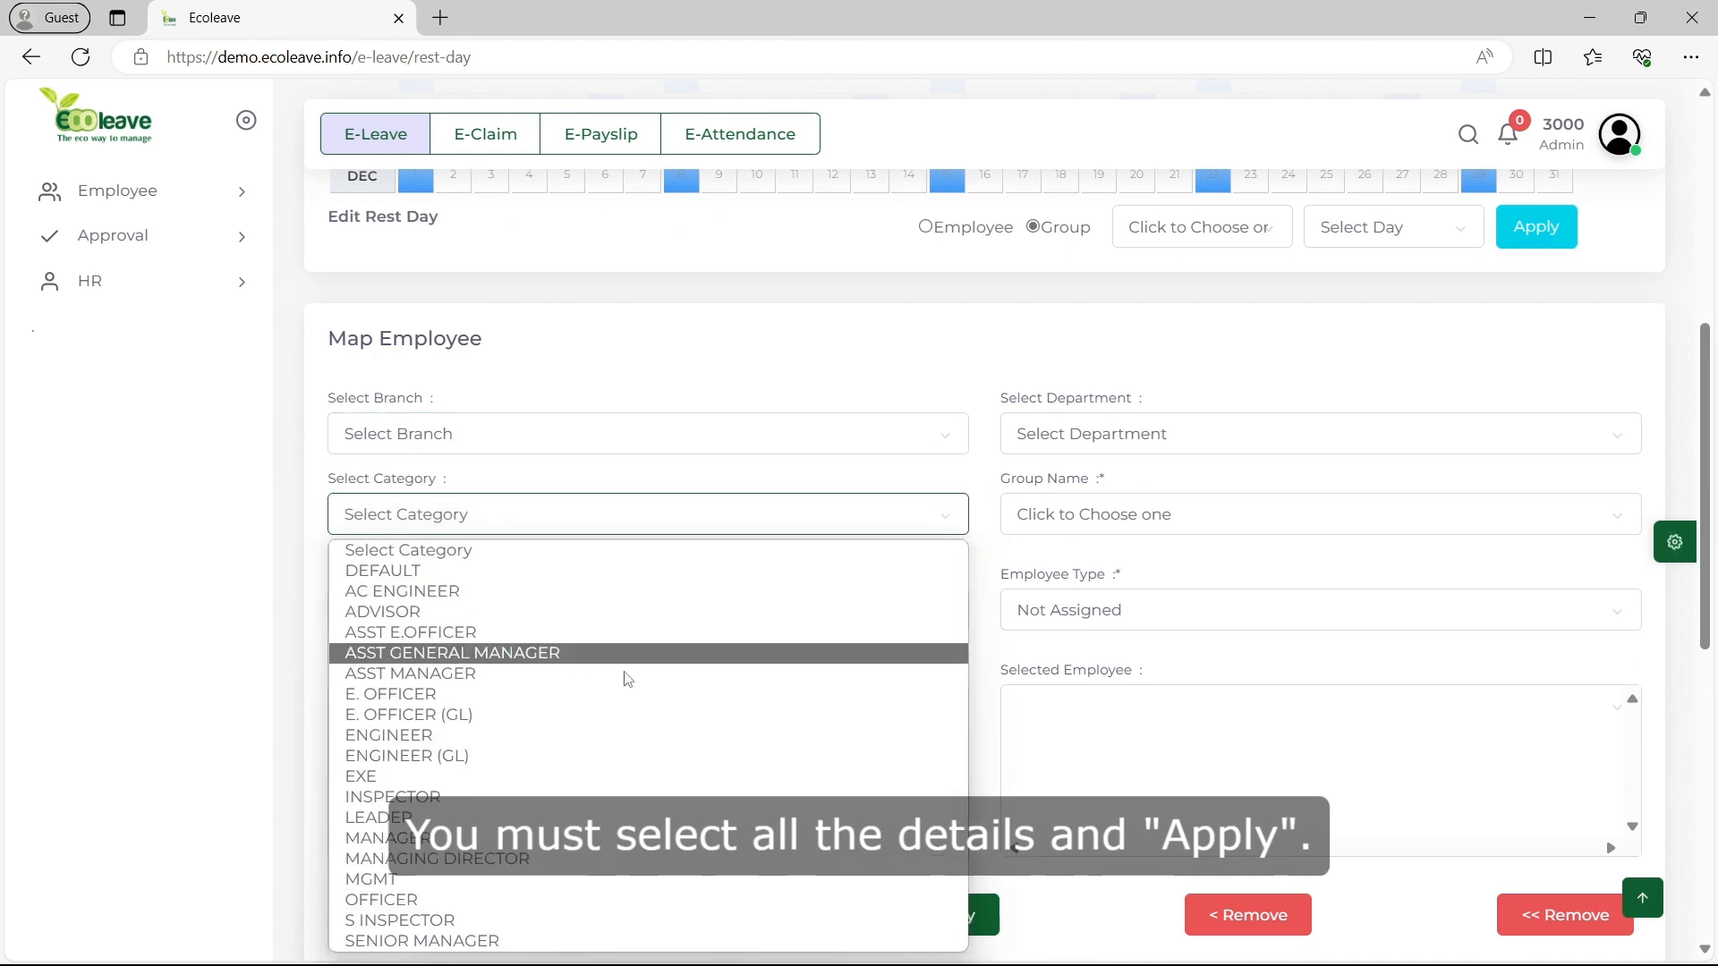
left_click(977, 927)
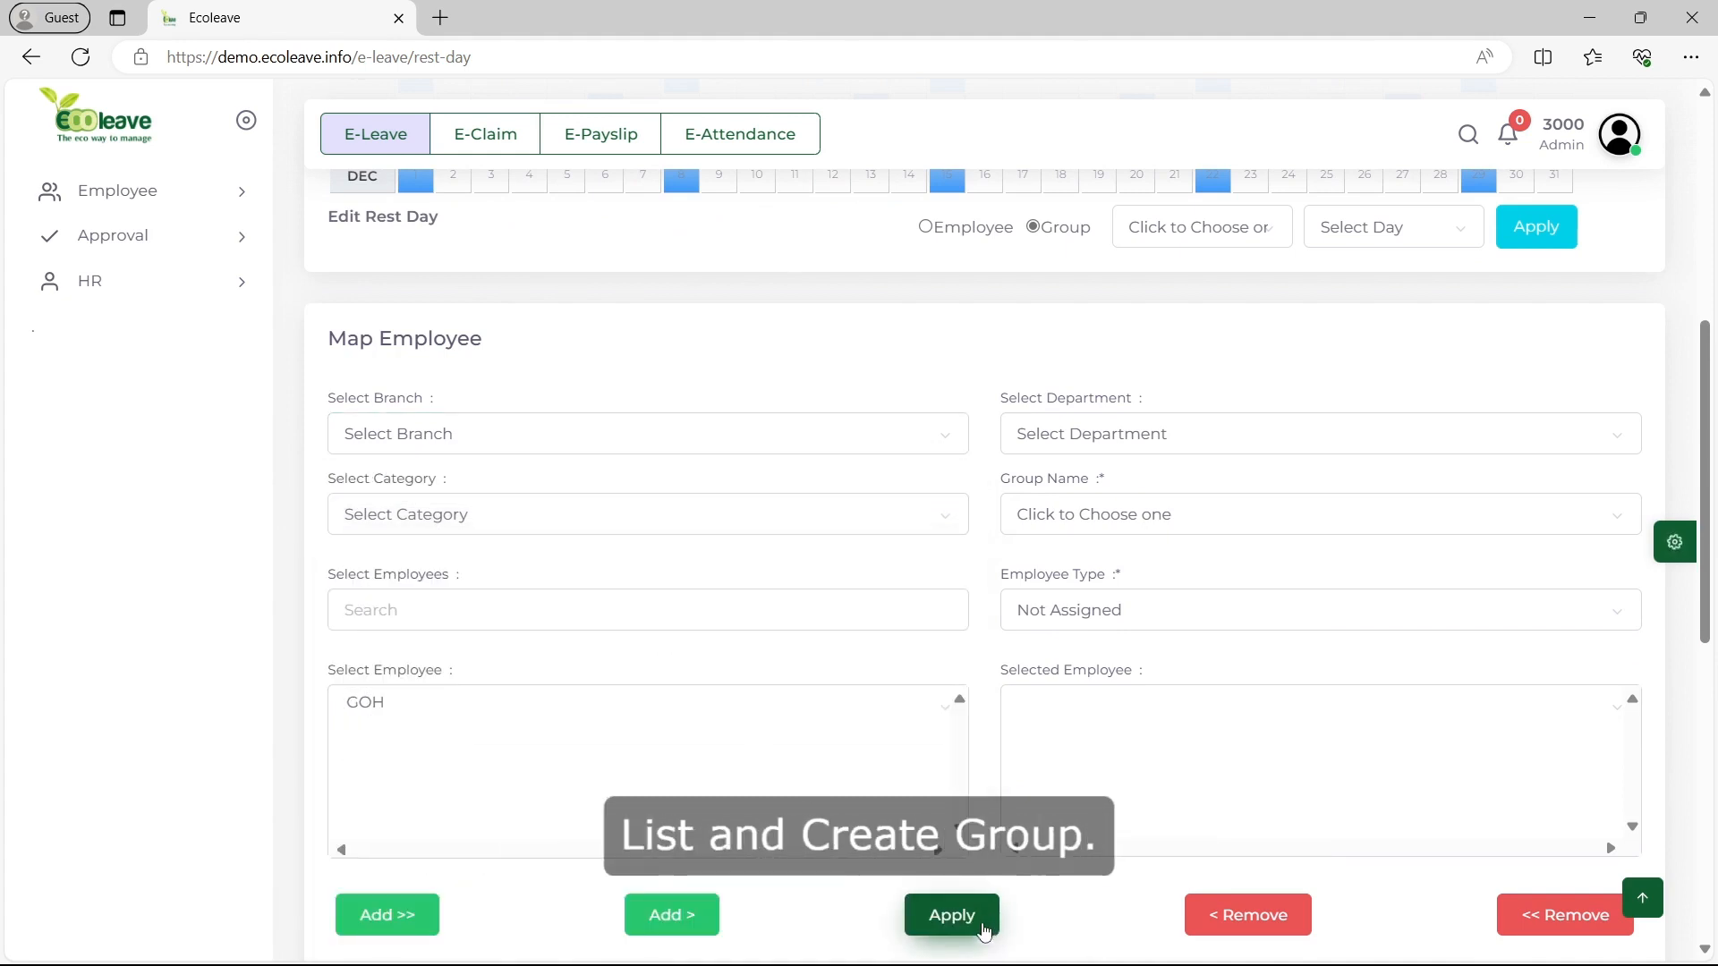
- Review the Mapping List and Create Group sections of the Rest Day page
scroll(961, 920, "down", 3)
scroll(958, 912, "down", 3)
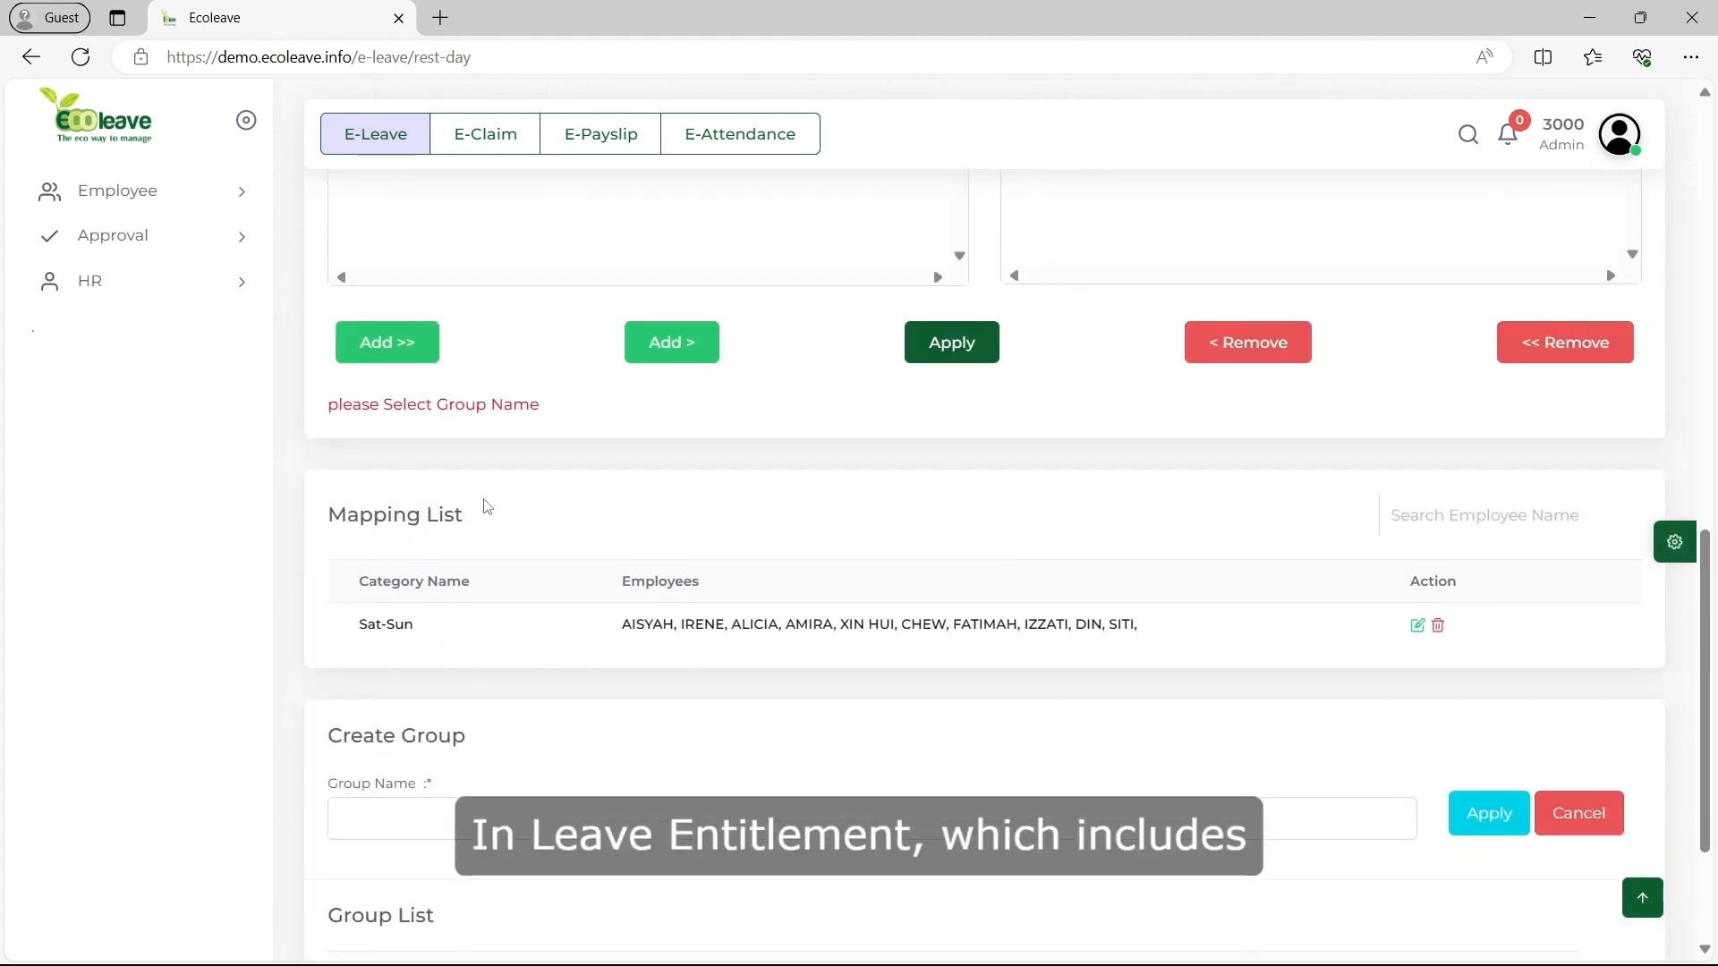
scroll(466, 573, "down", 2)
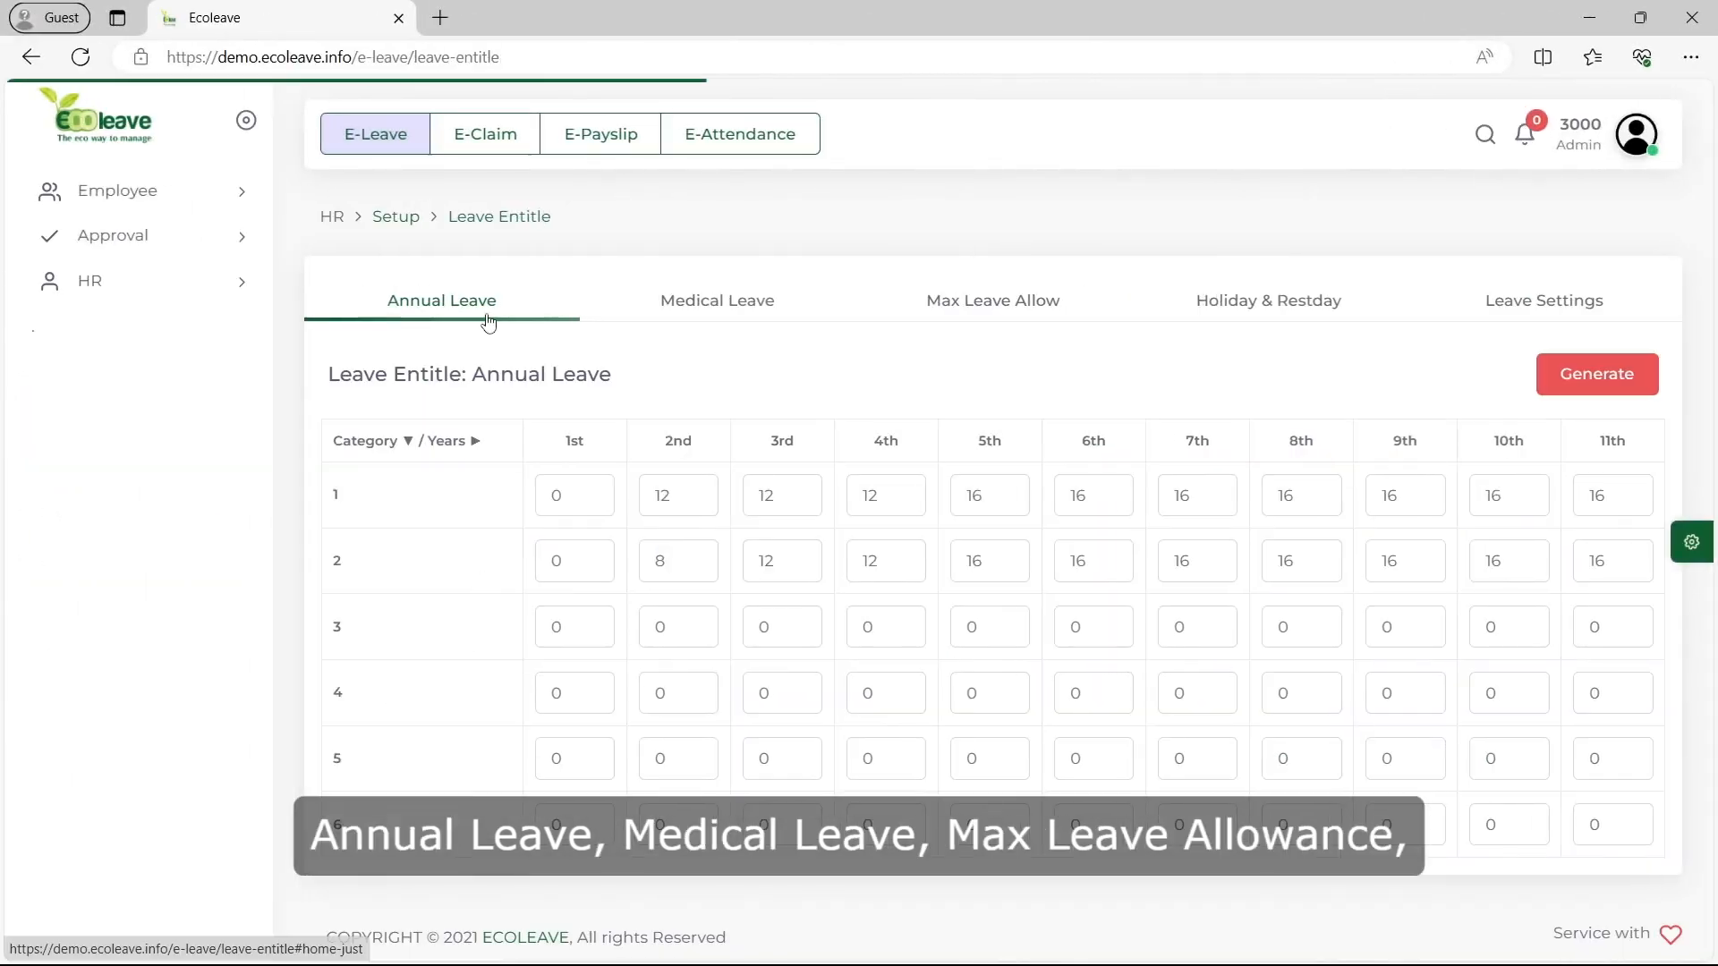
- Go through the Medical Leave, Max Leave Allow, Holiday & Restday and Leave Settings entitlement pages and generate the leave settings
left_click(689, 302)
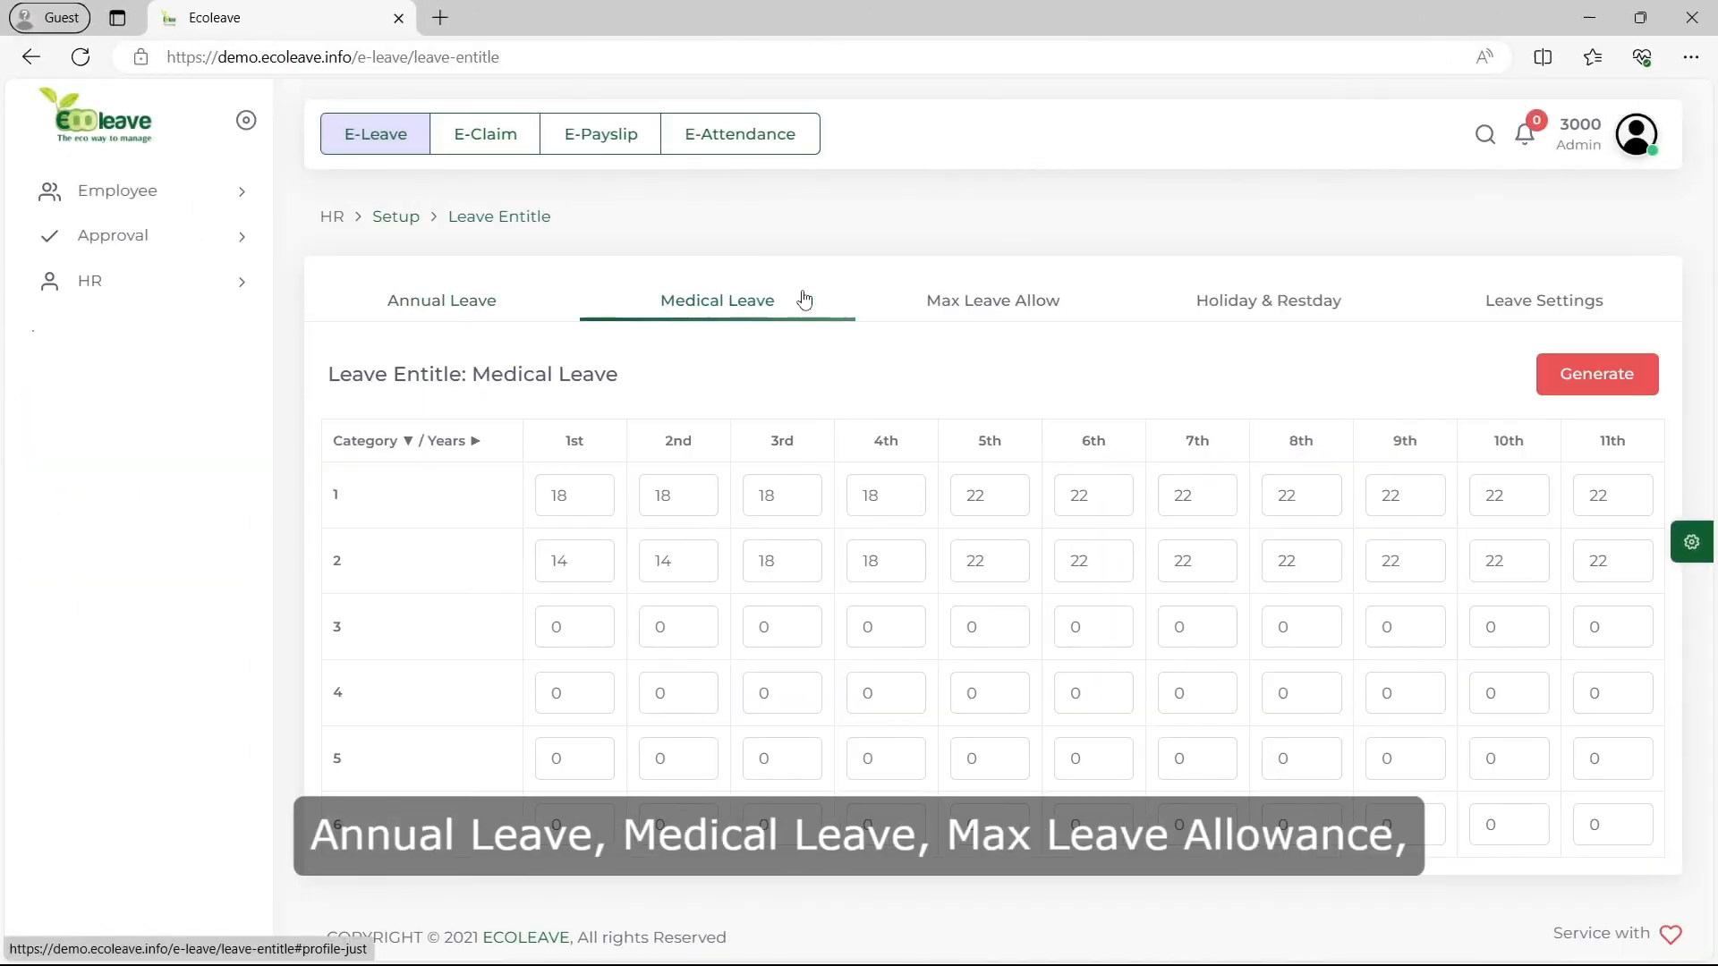
left_click(985, 299)
left_click(1223, 300)
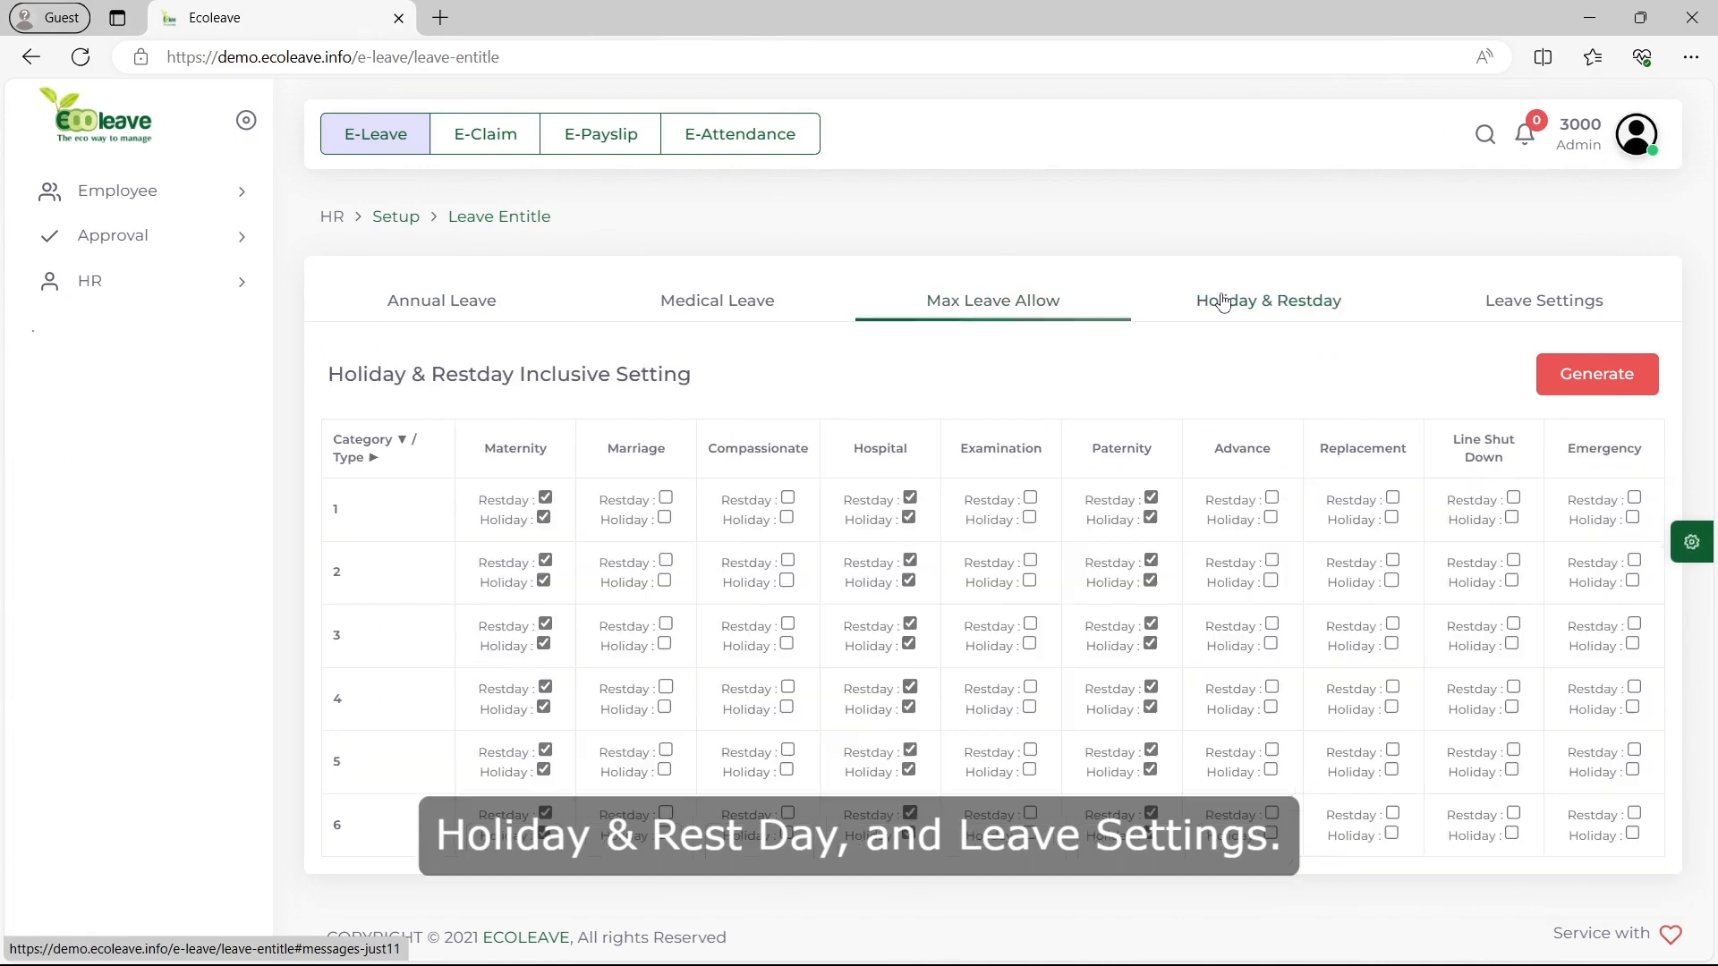
left_click(1509, 304)
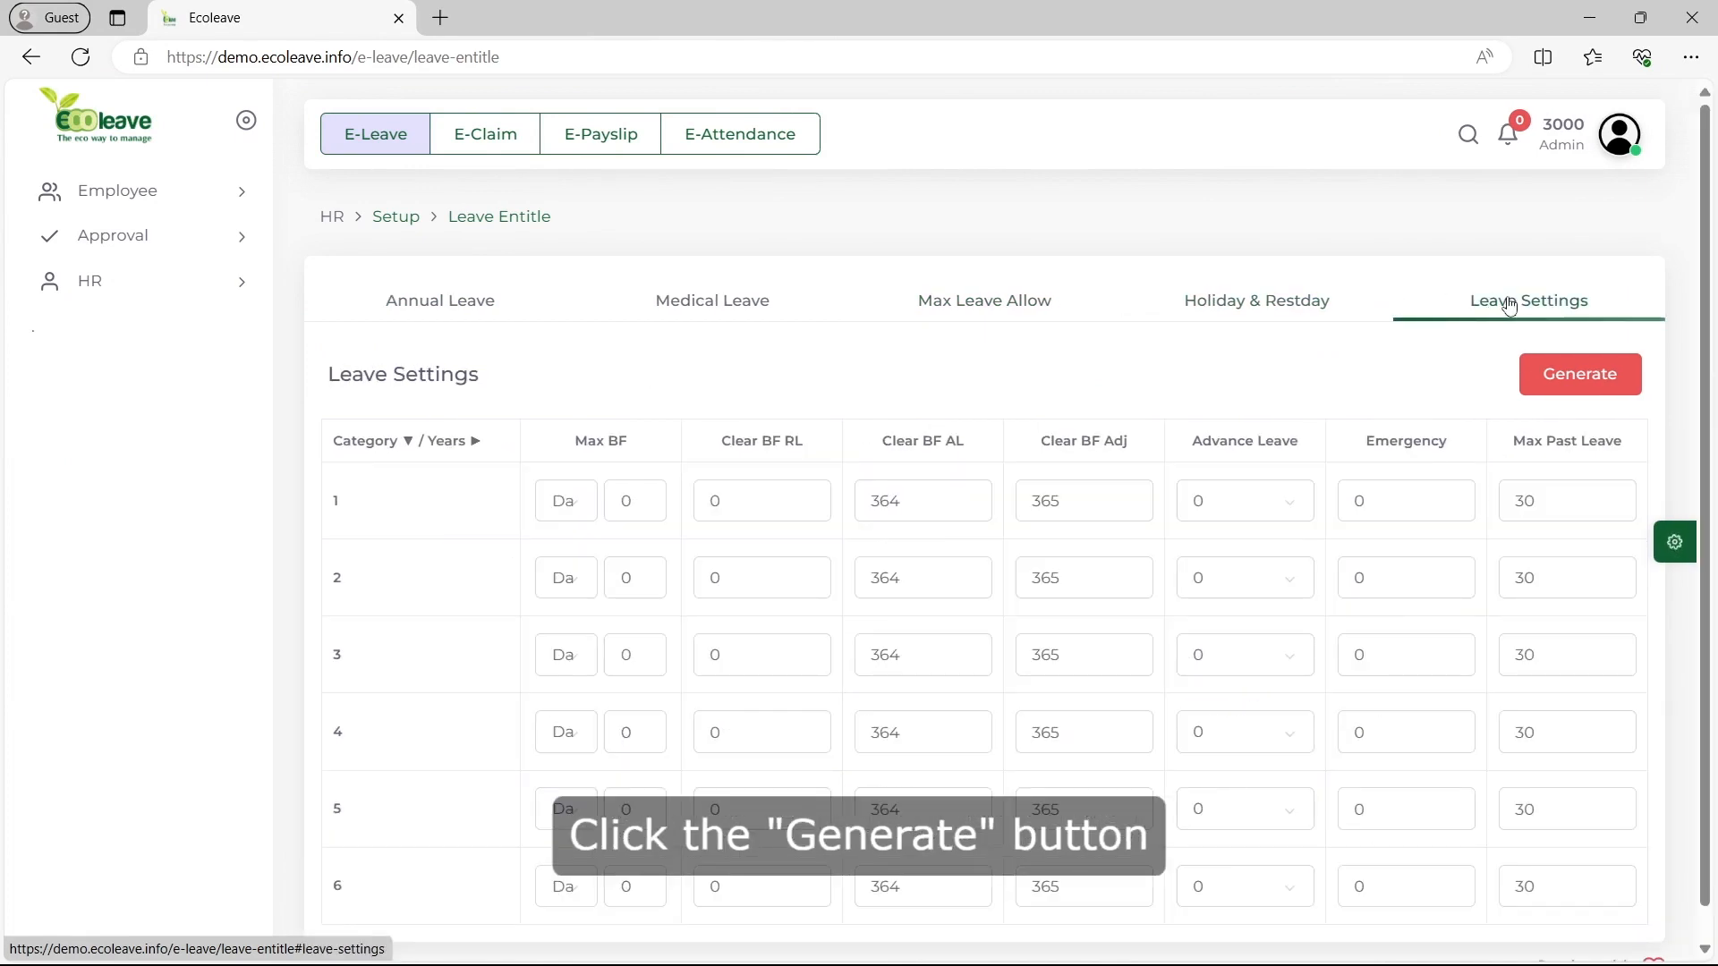
left_click(1538, 376)
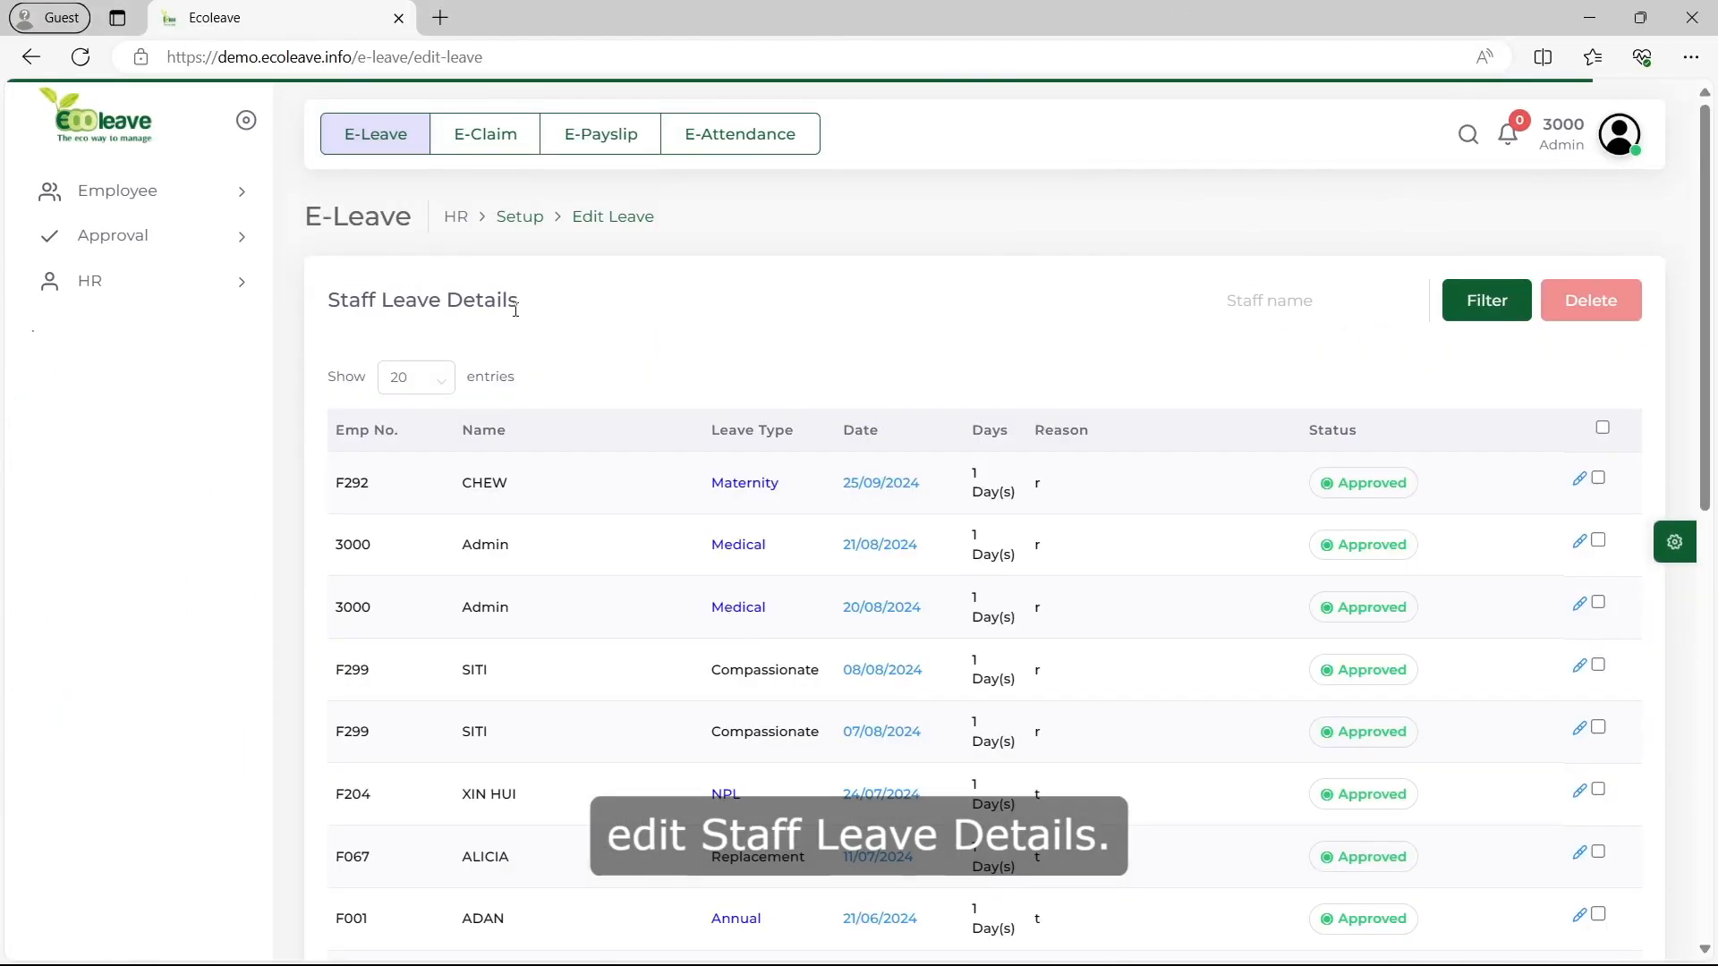
- Select the first record in Staff Leave Details, and open the Update leave page from Setup
left_click(1599, 479)
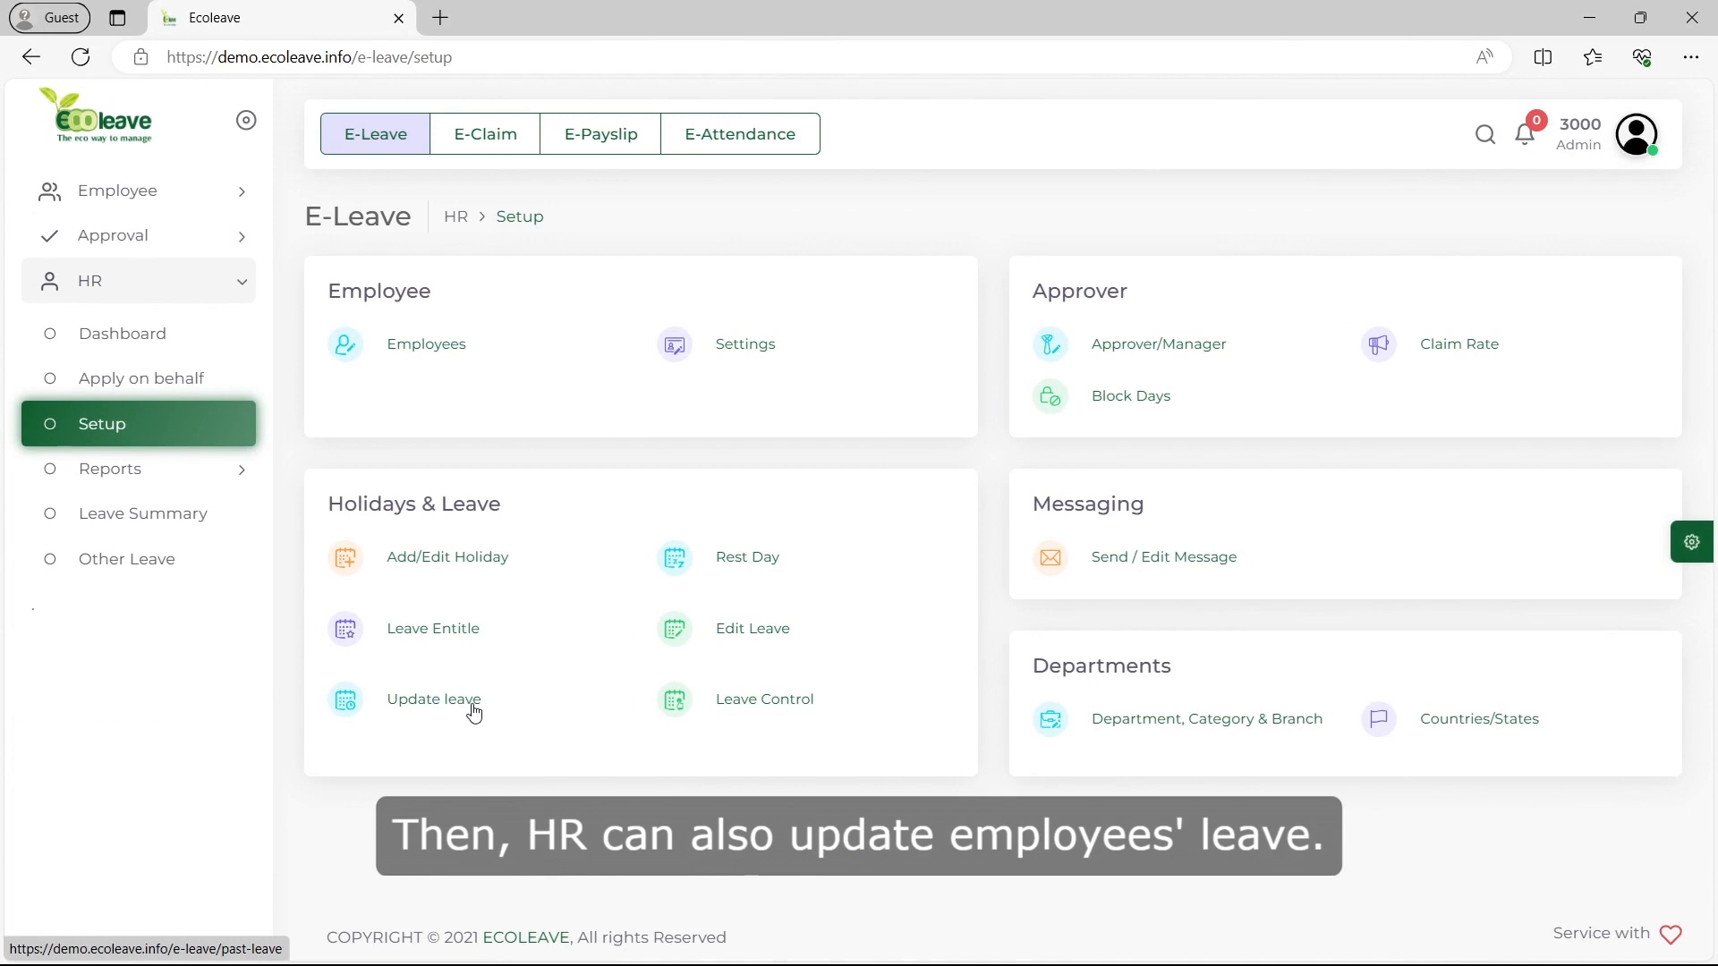
left_click(434, 700)
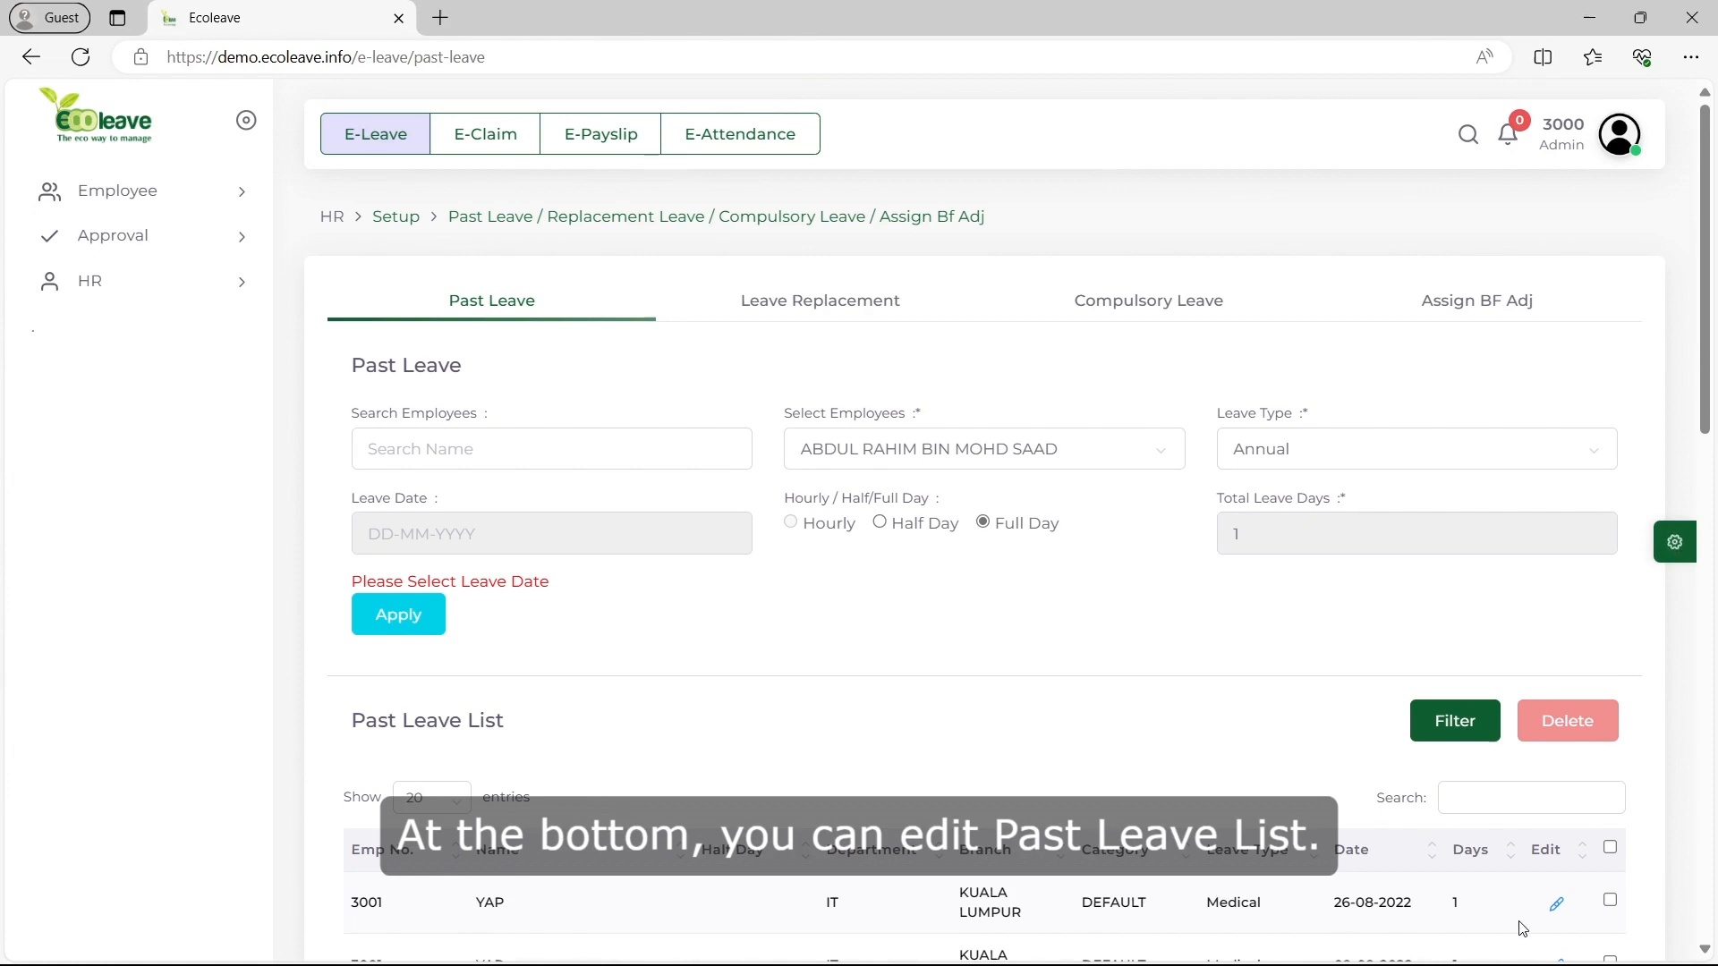
- Open Leave Replacement and view its branch, department and category choices and the employee search field
left_click(896, 318)
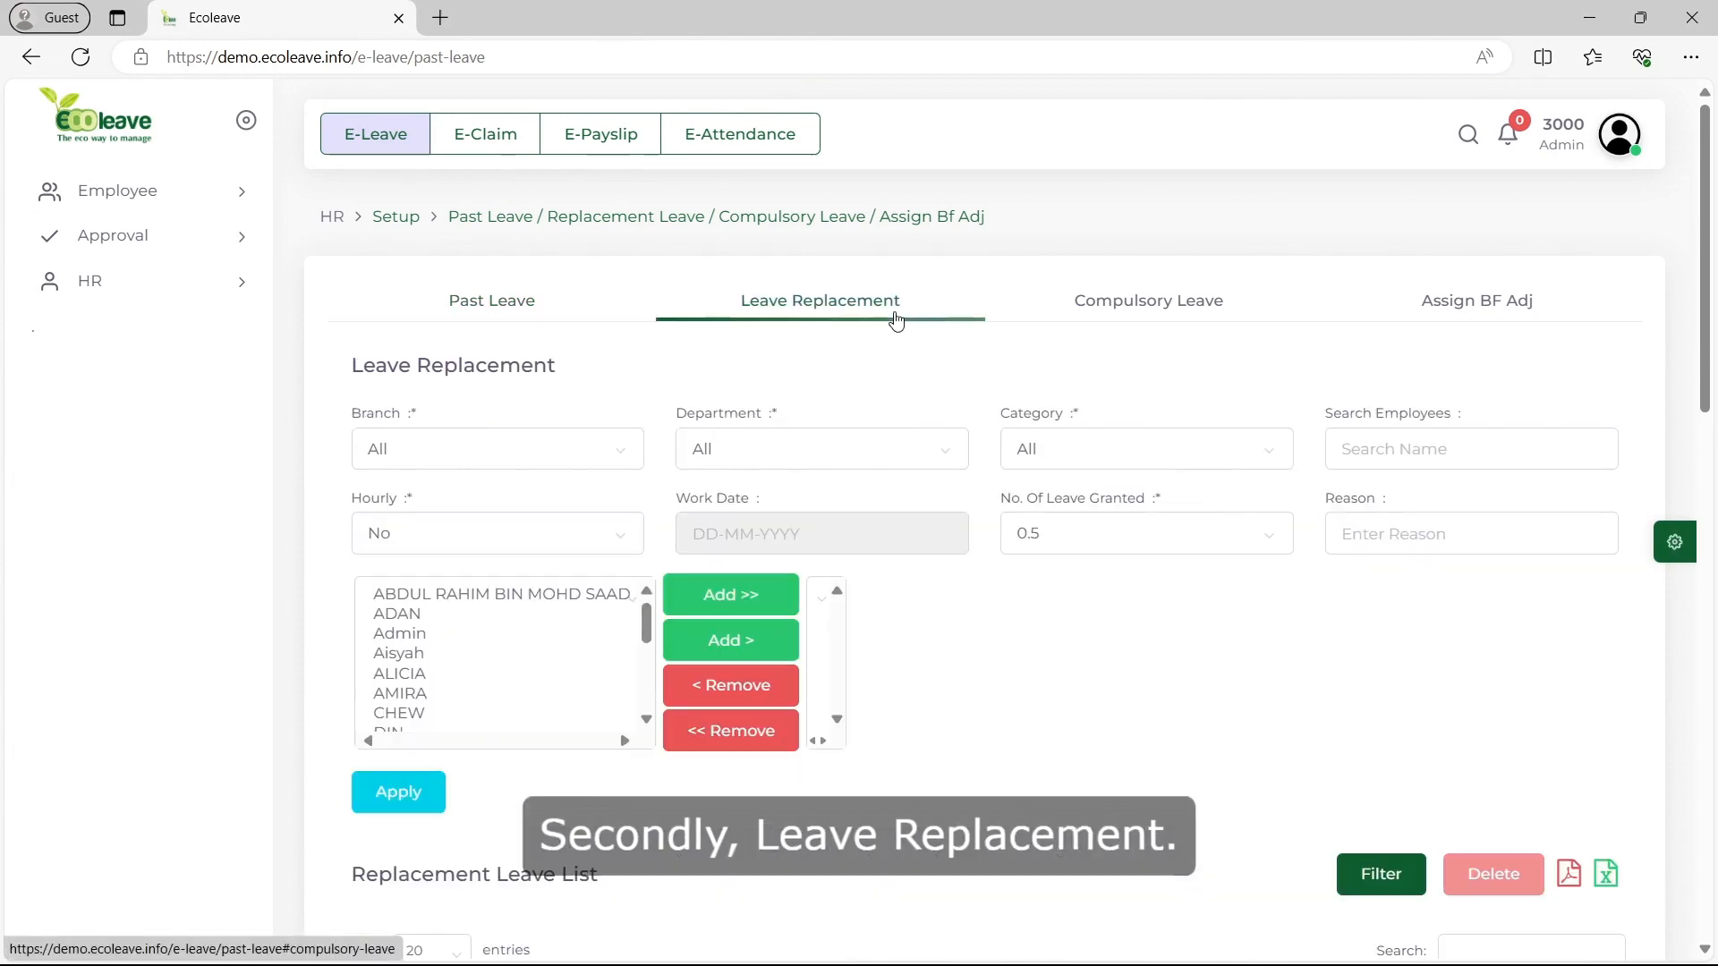
left_click(561, 456)
left_click(701, 461)
left_click(1015, 461)
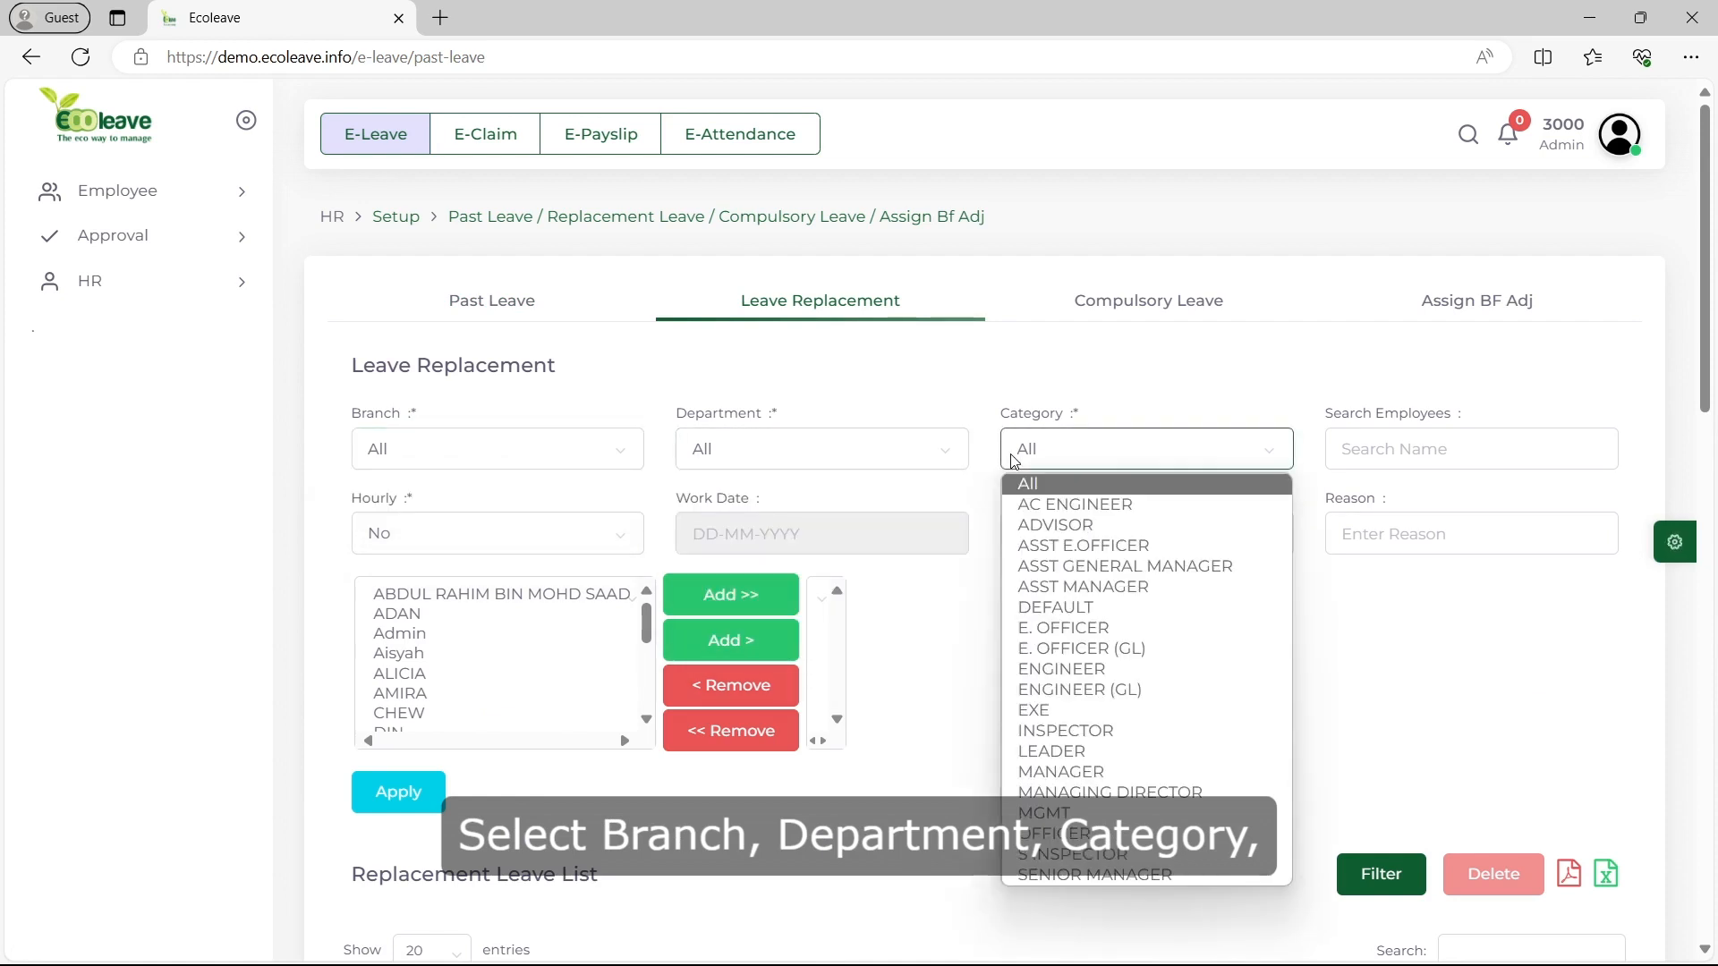
left_click(1351, 440)
- Go through the Hourly, Work Date, No. Of Leave Granted and Reason fields, and select the first employee listed
left_click(576, 535)
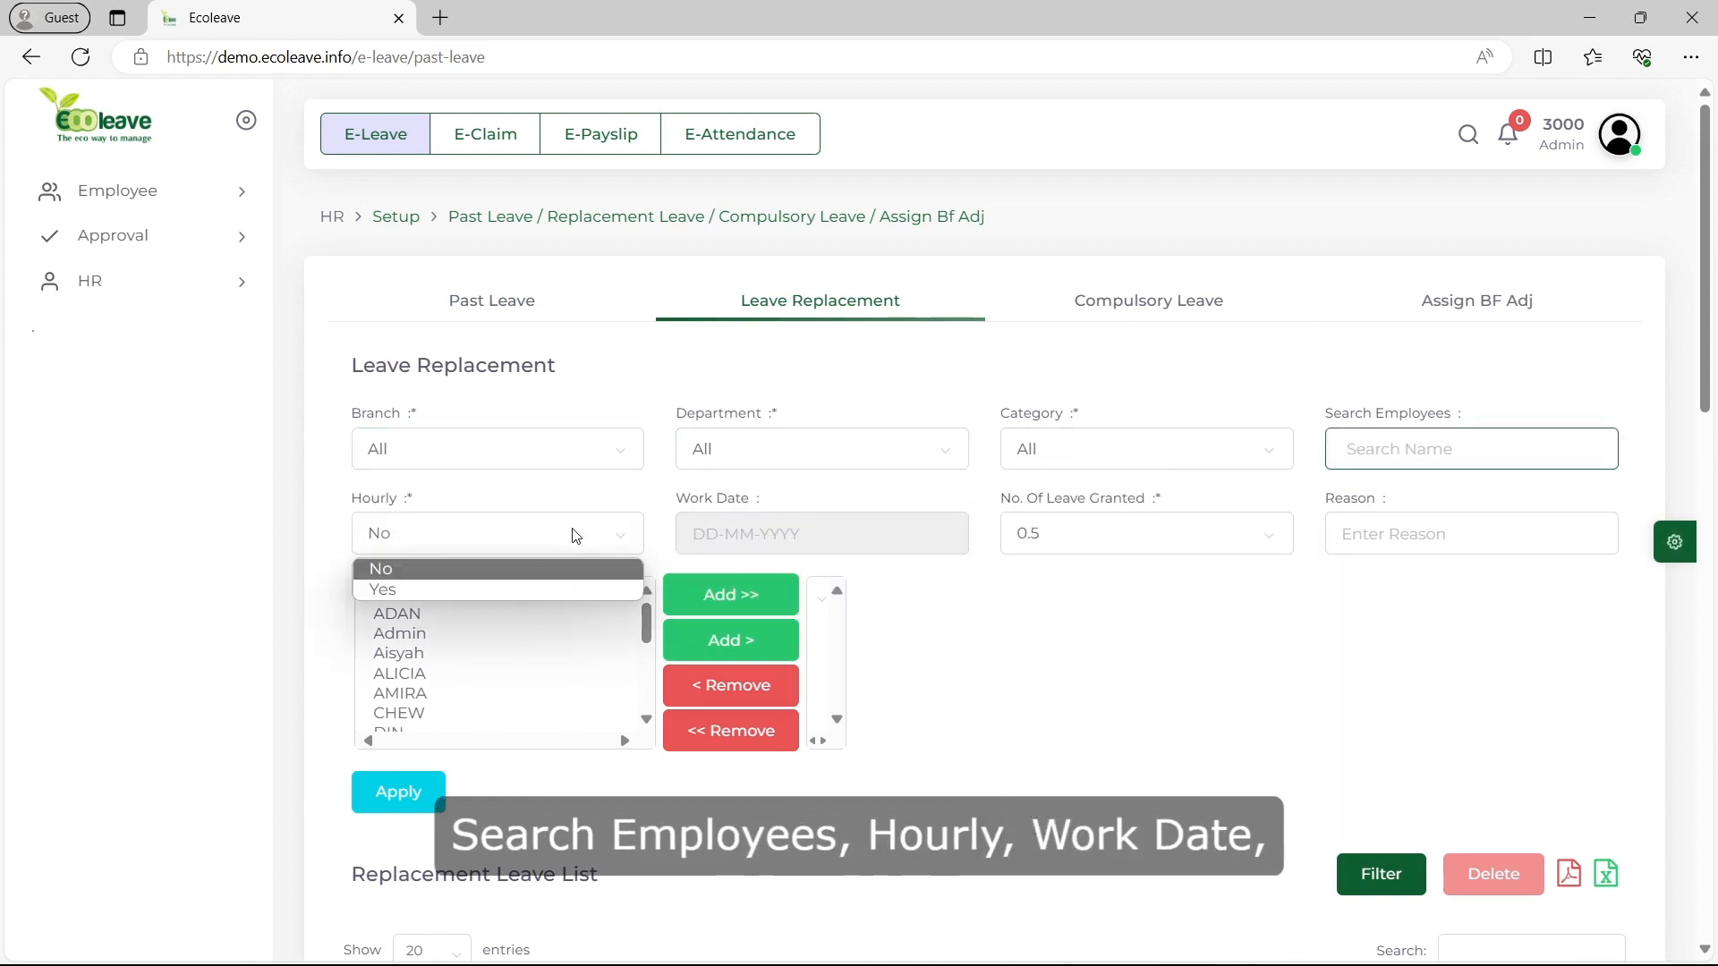
left_click(708, 534)
left_click(1017, 540)
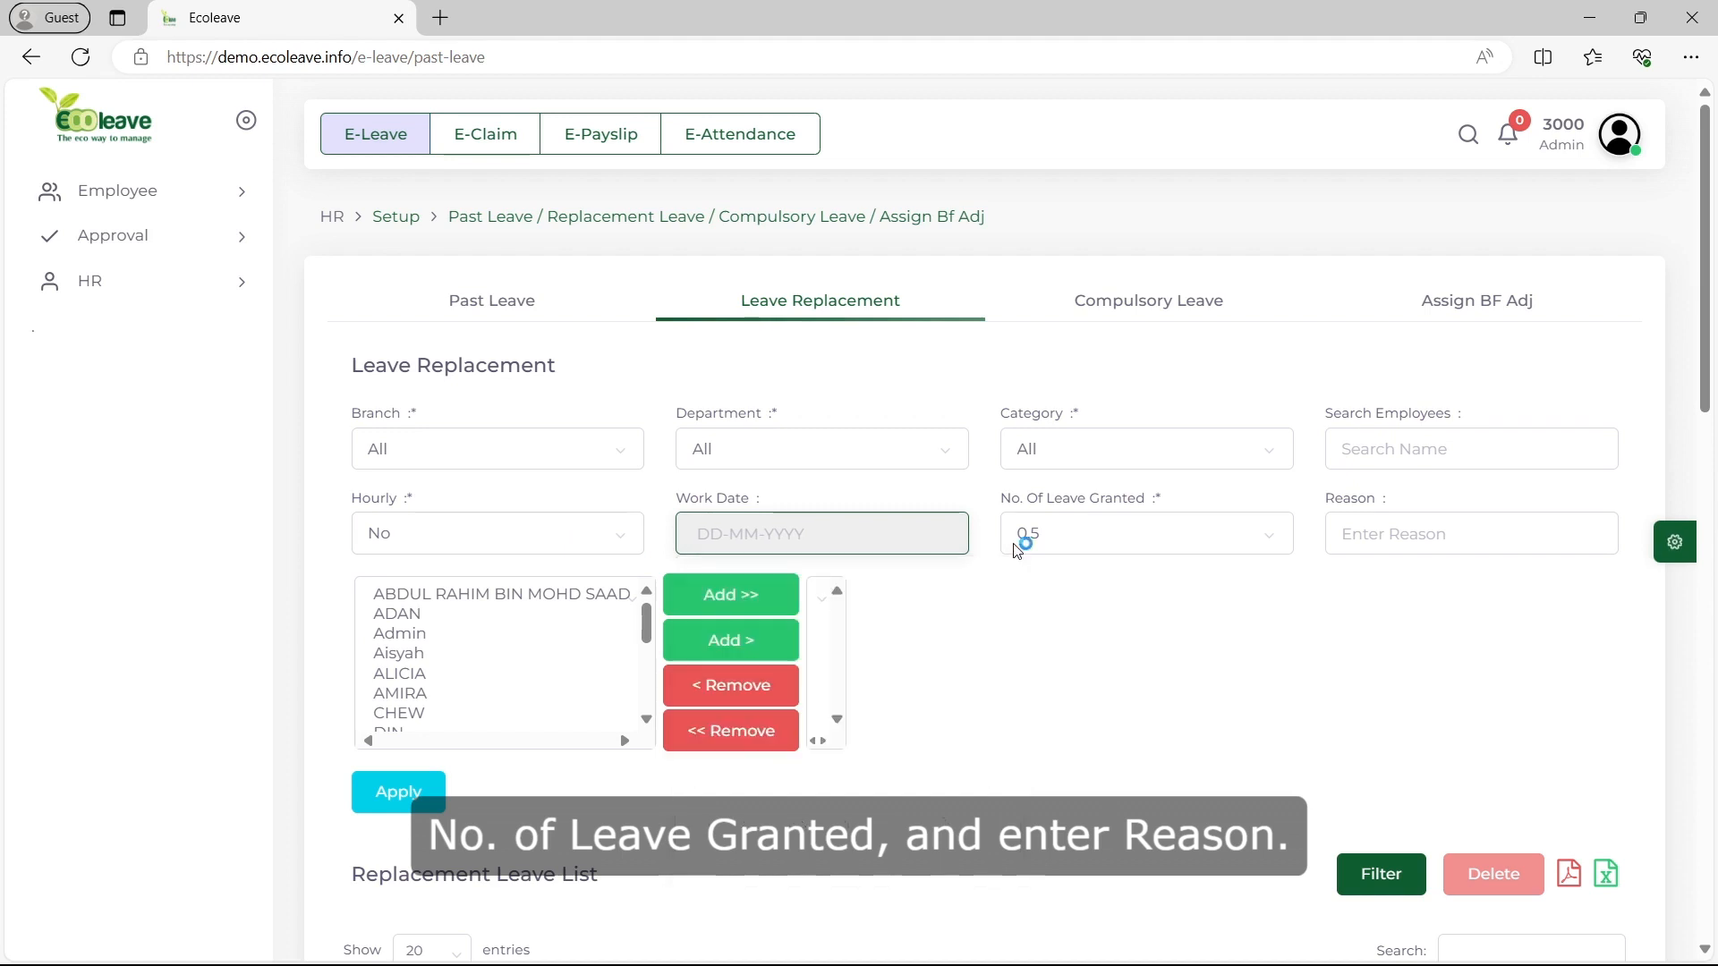
left_click(1358, 543)
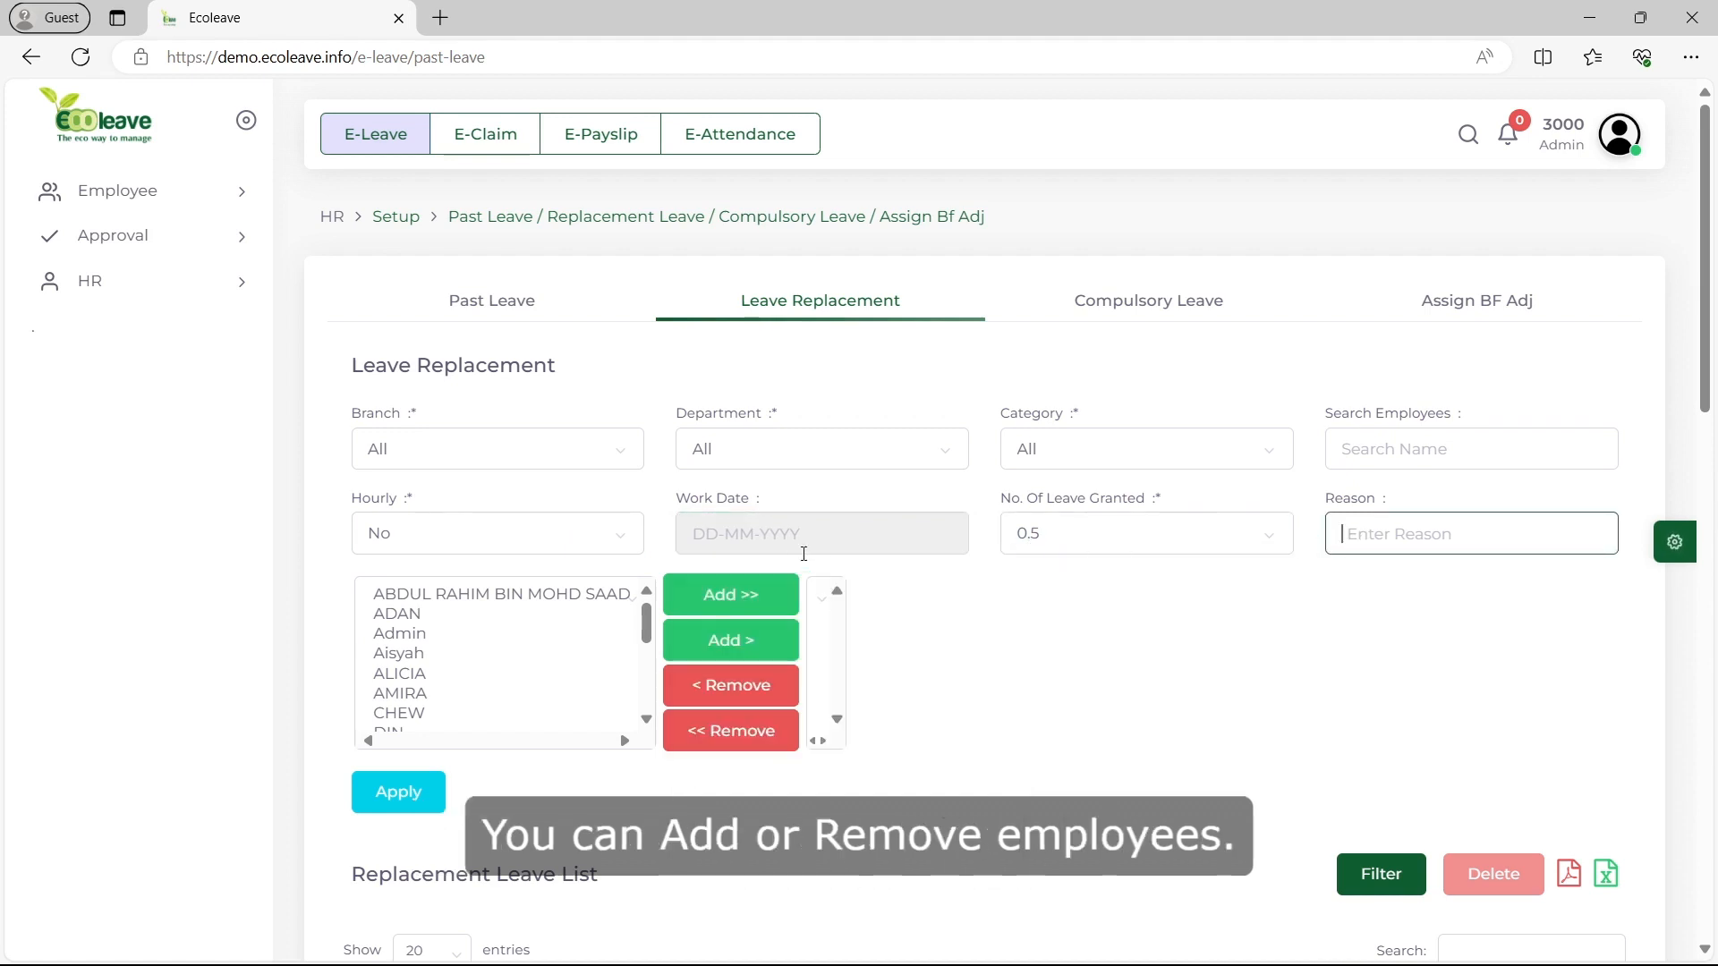
left_click(618, 595)
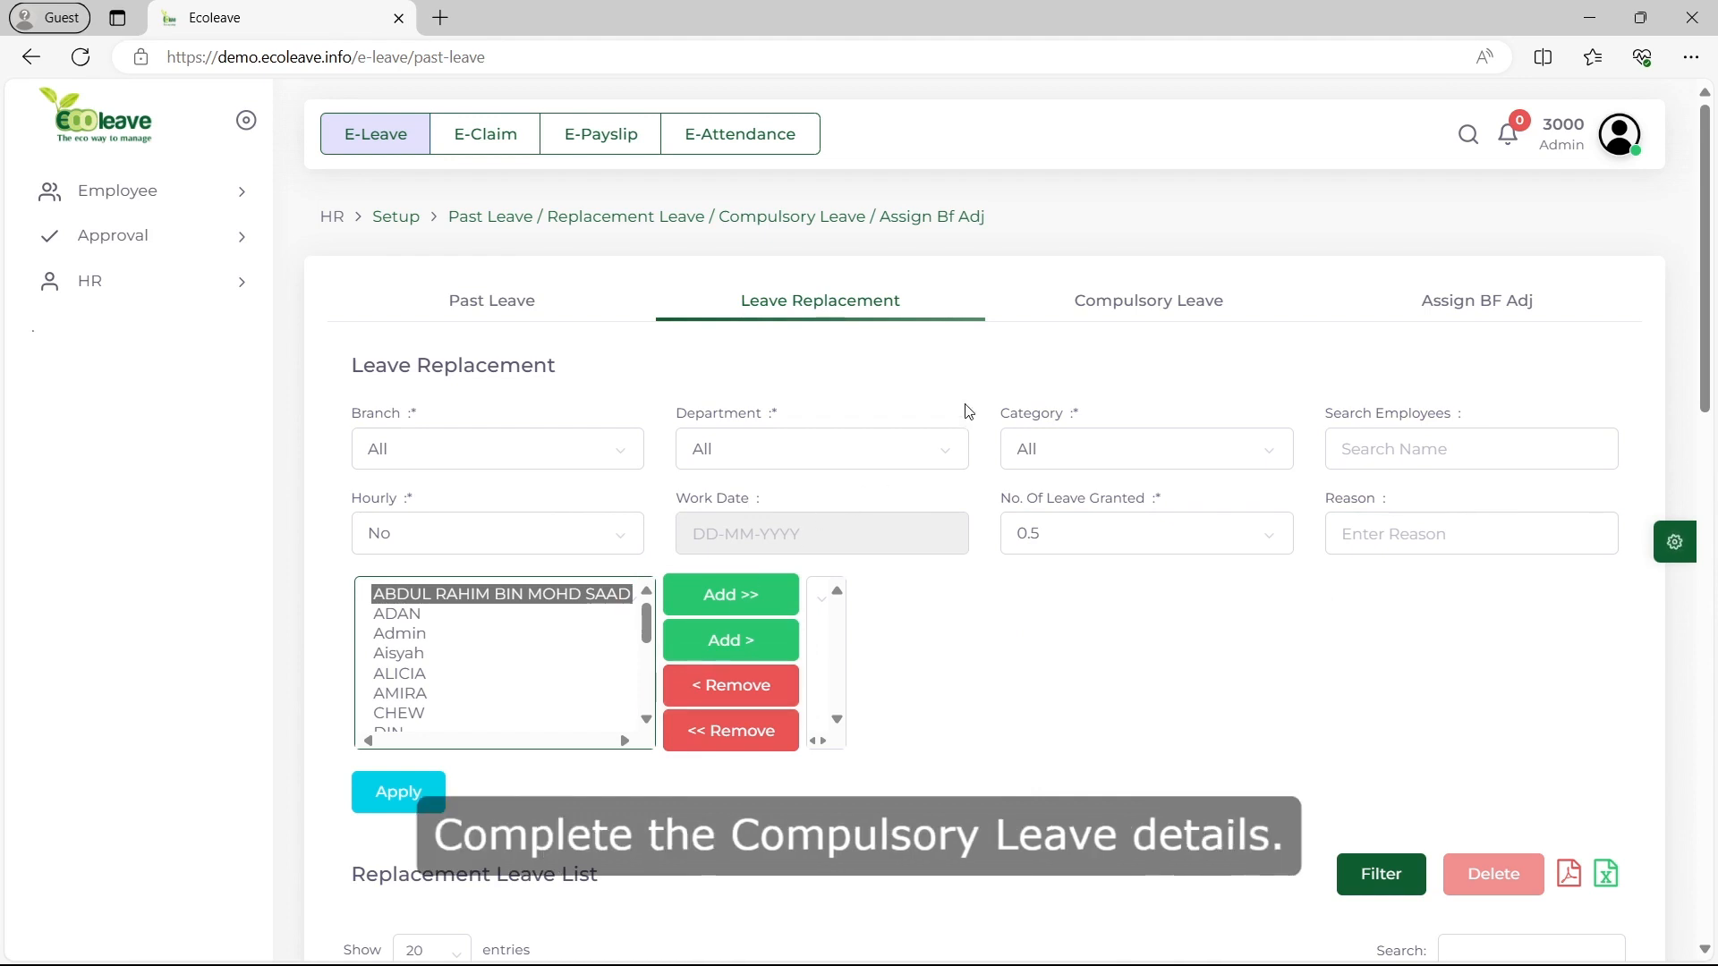
- Review the Compulsory Leave form and list, and open Assign BF Adj
left_click(1092, 313)
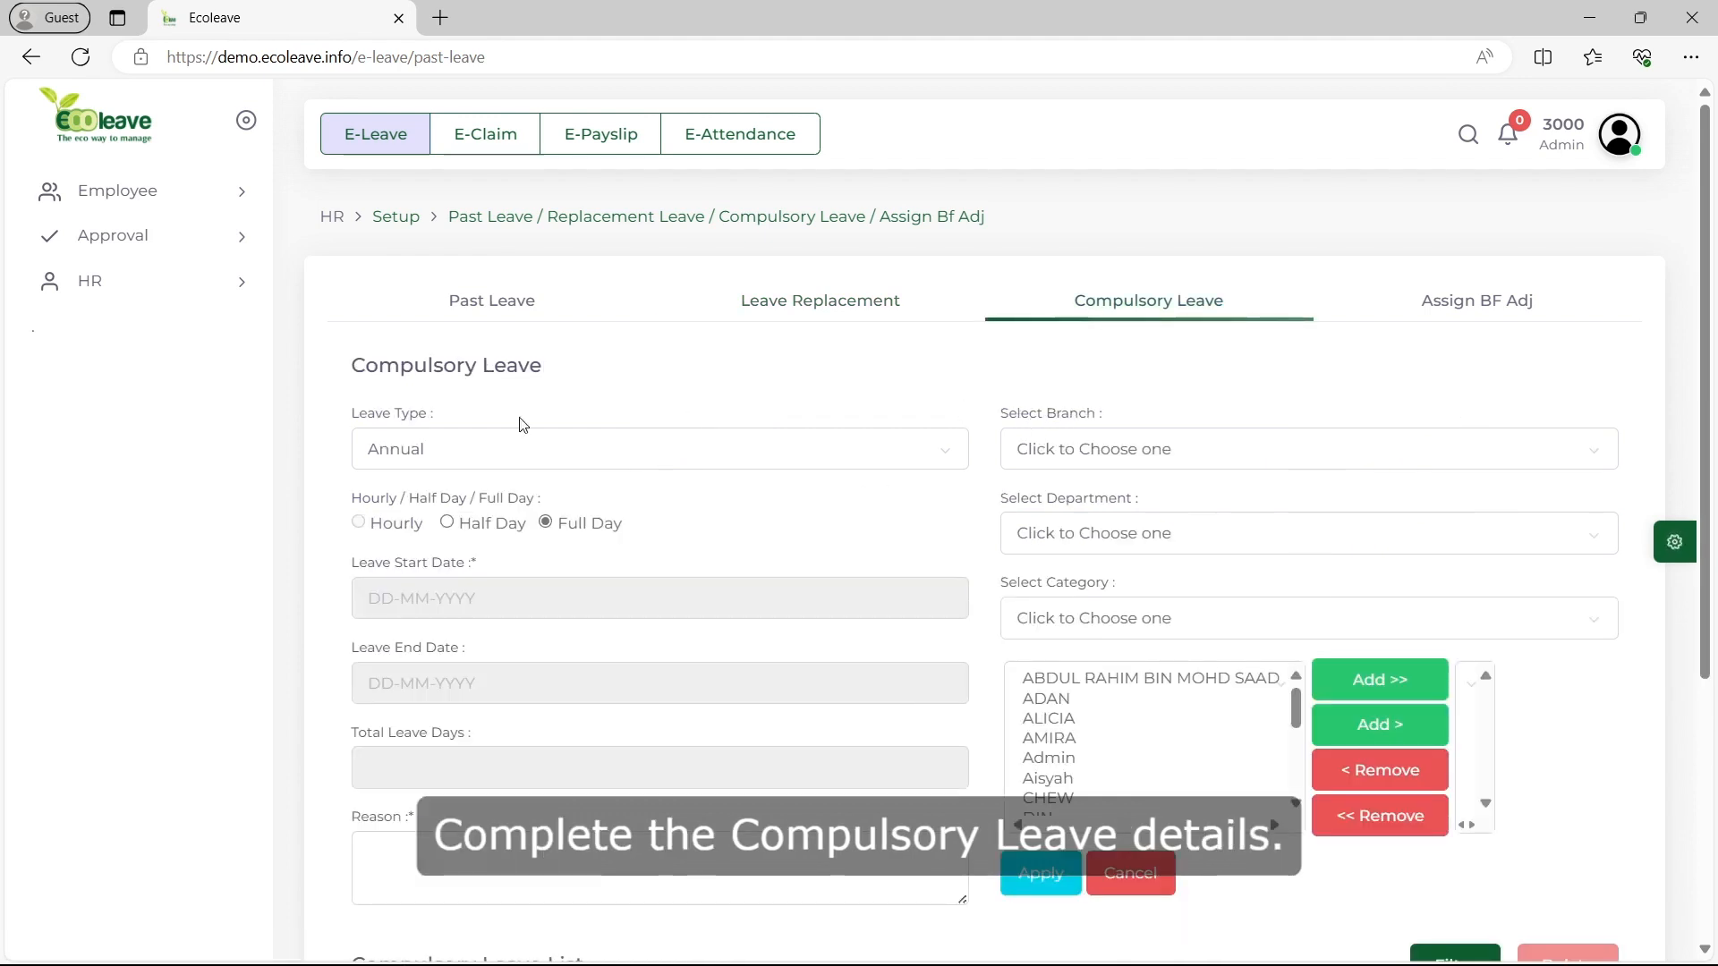
scroll(332, 588, "down", 3)
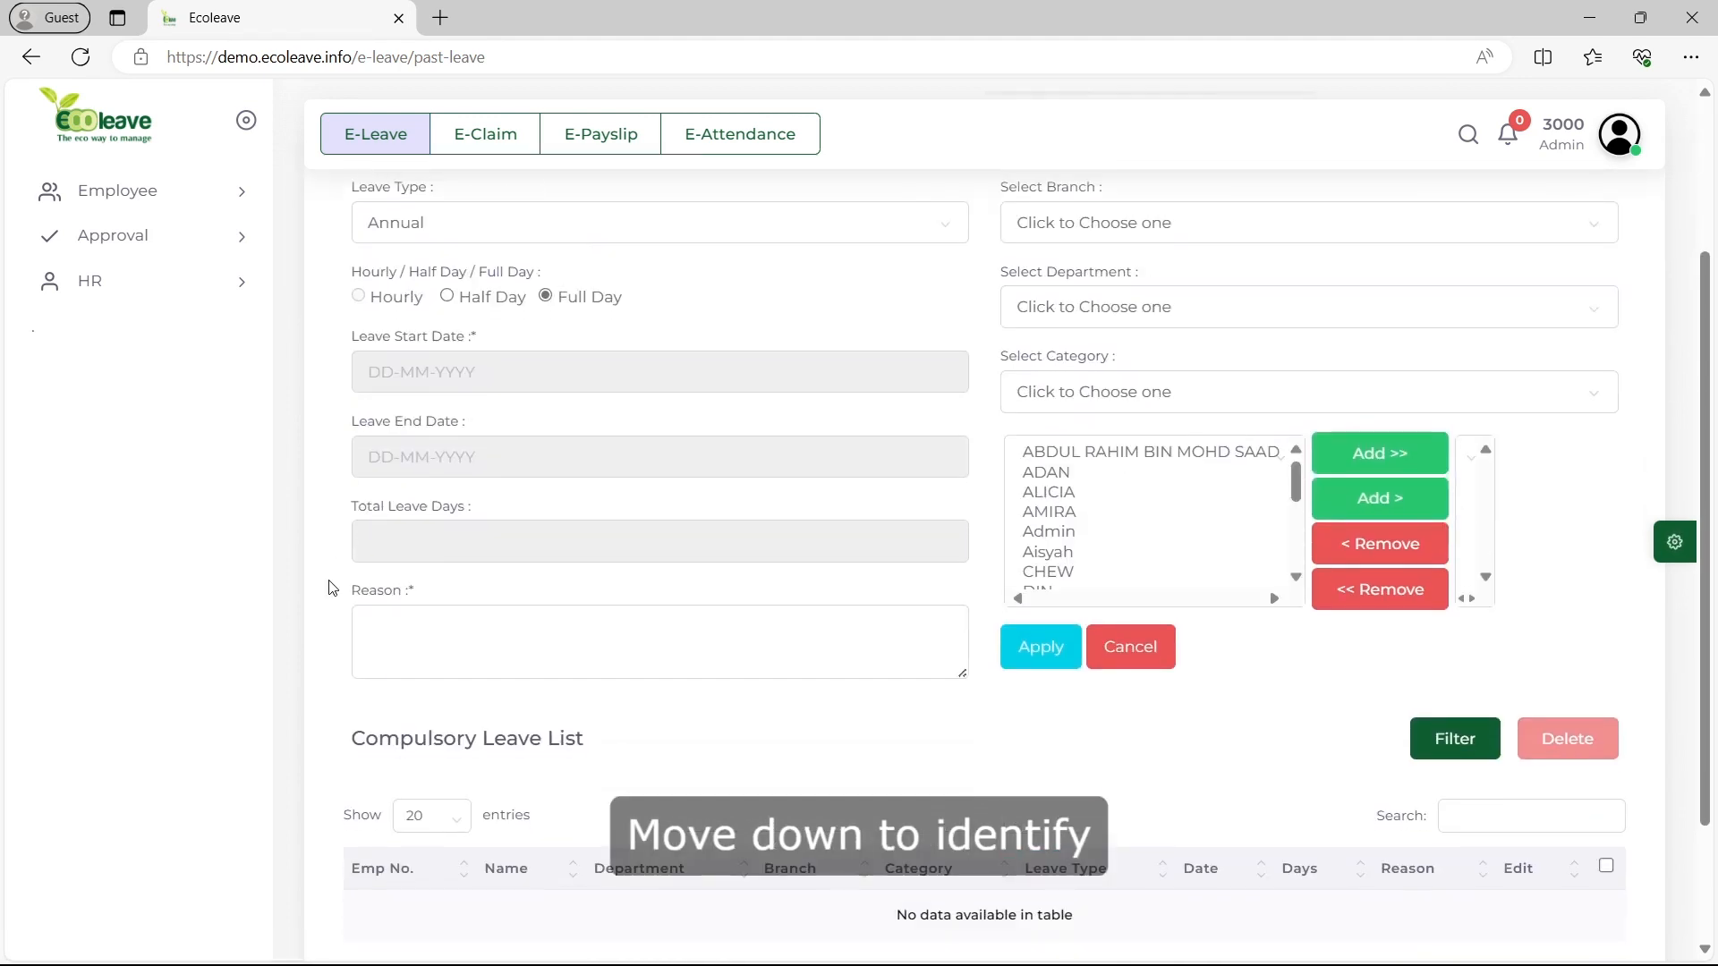
scroll(332, 588, "up", 3)
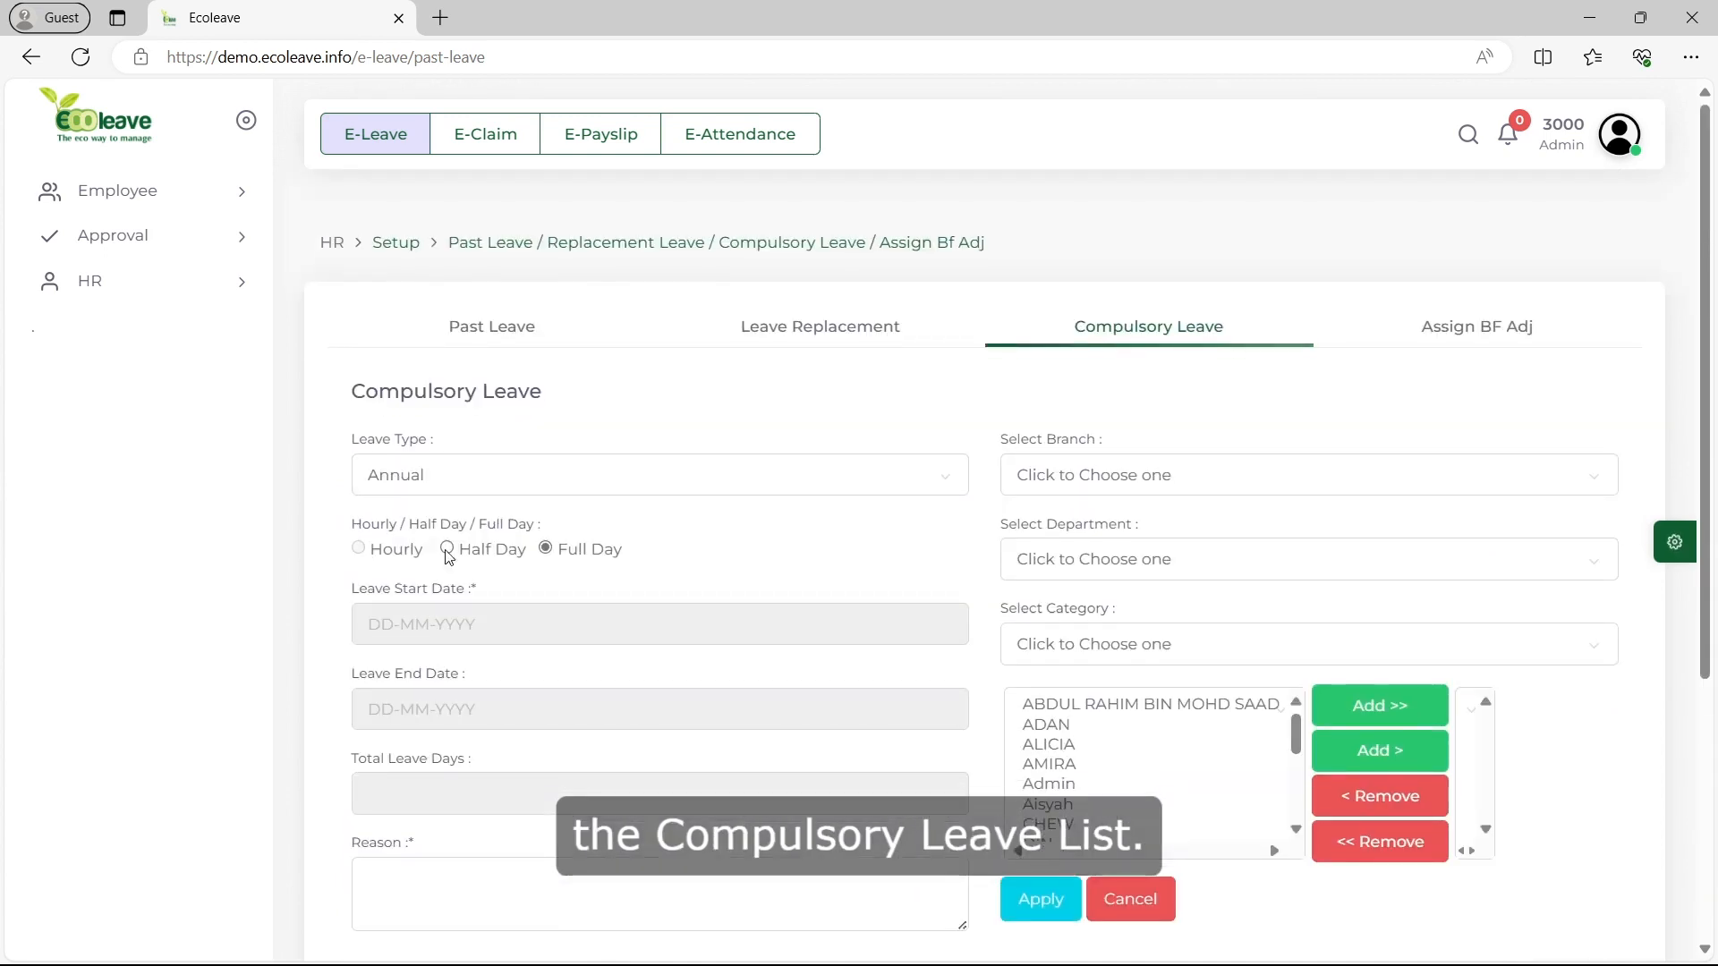
left_click(1406, 301)
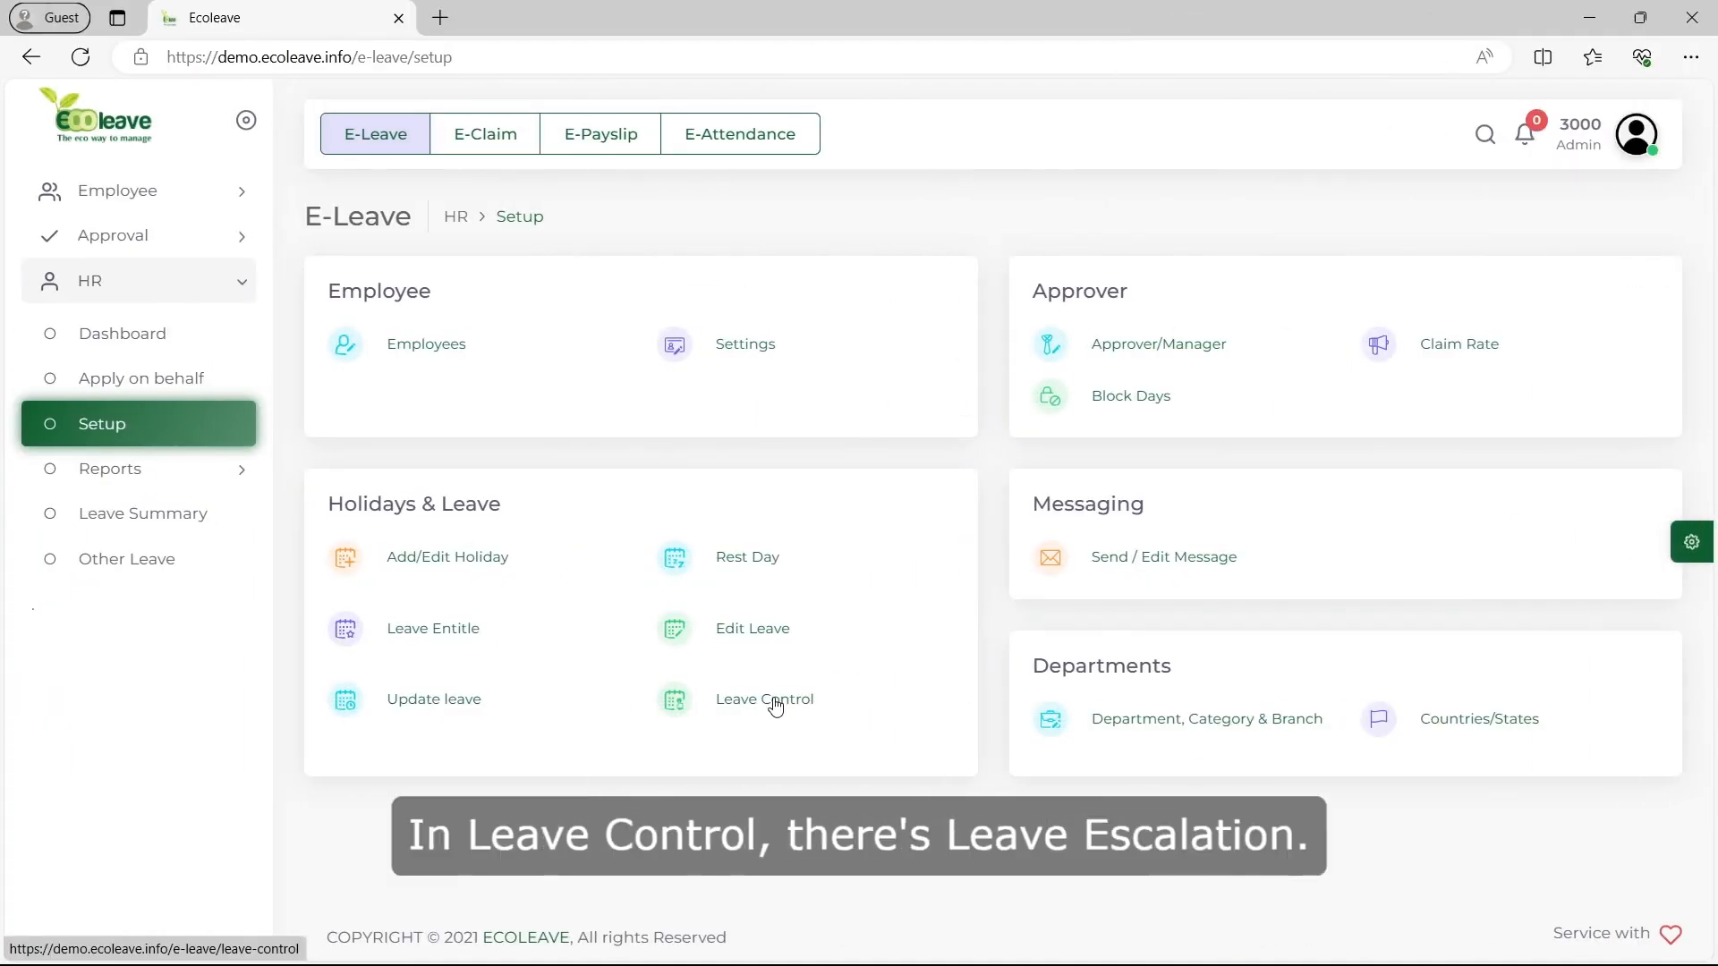
- Open Leave Control from Setup and view the Leave Escalate days field and the Leave Entitlement types
left_click(775, 707)
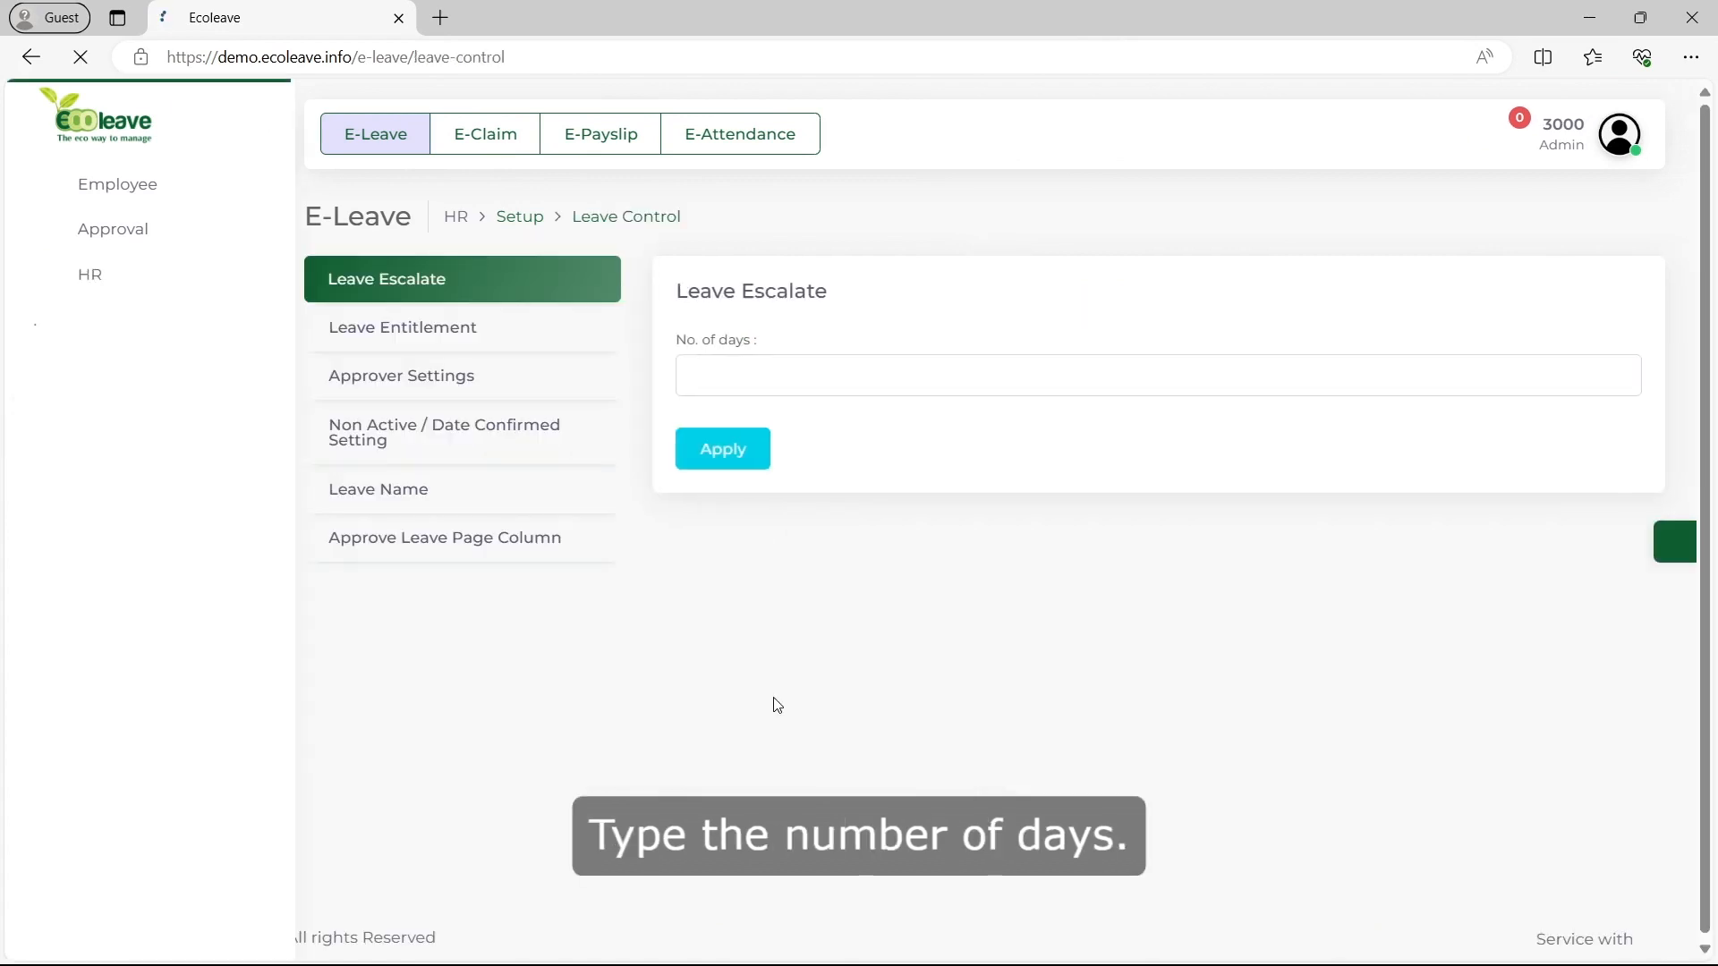
left_click(715, 375)
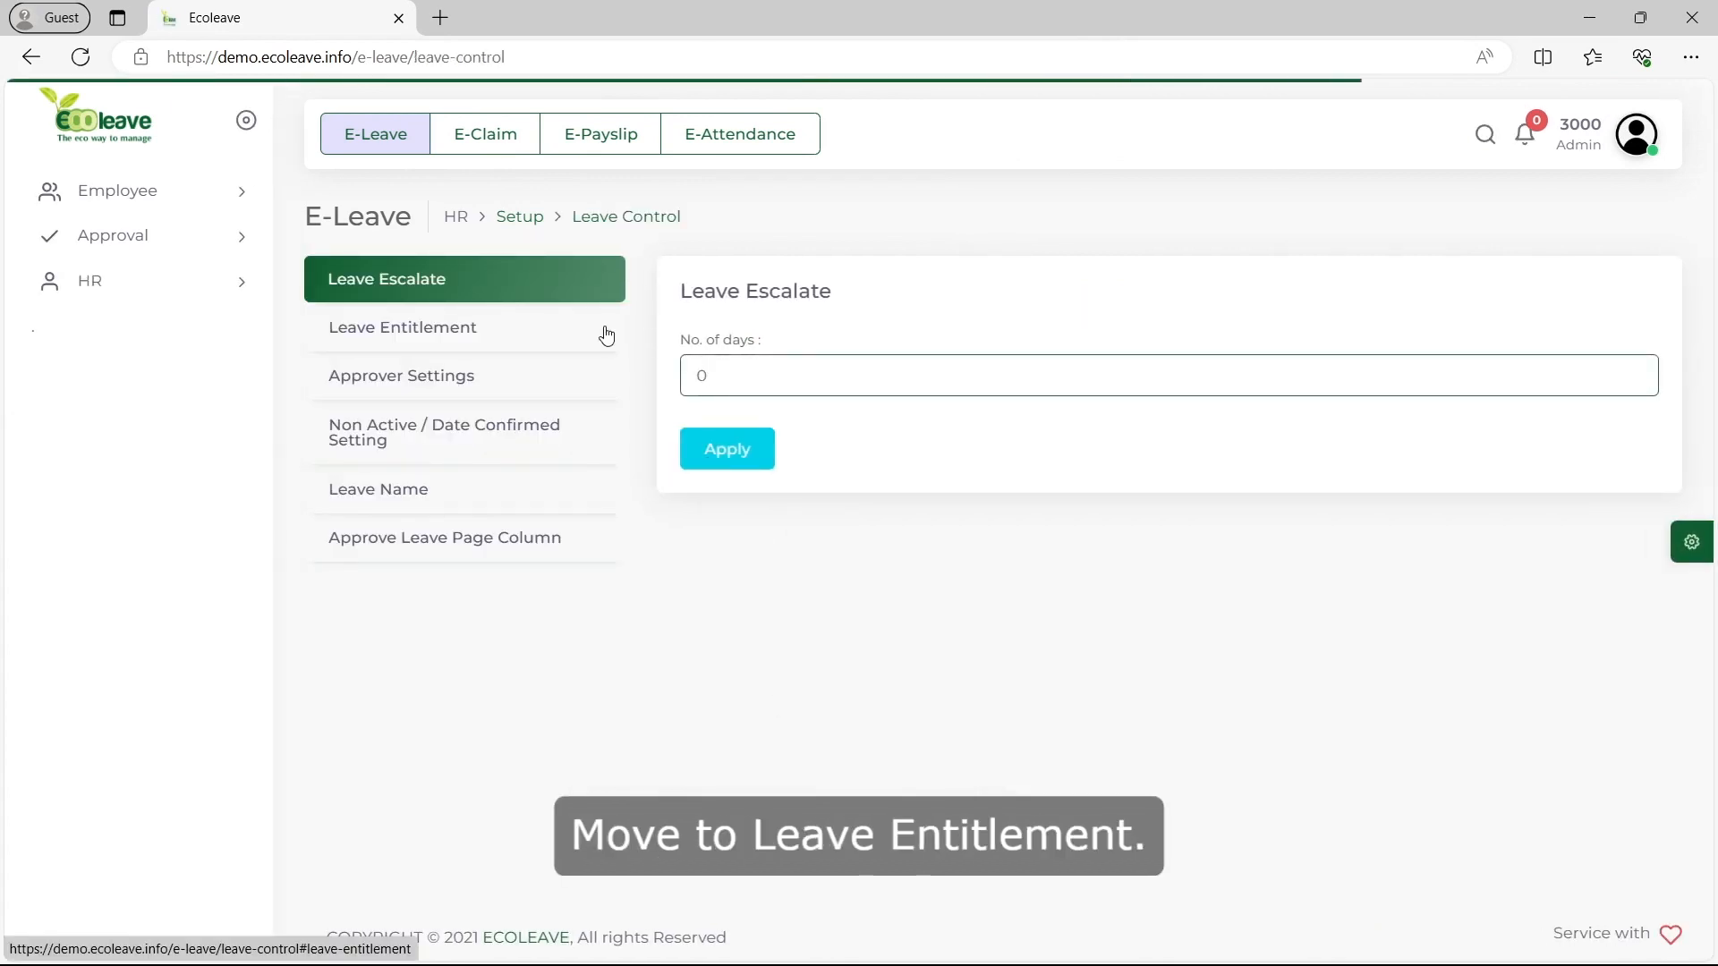
left_click(606, 336)
left_click(692, 367)
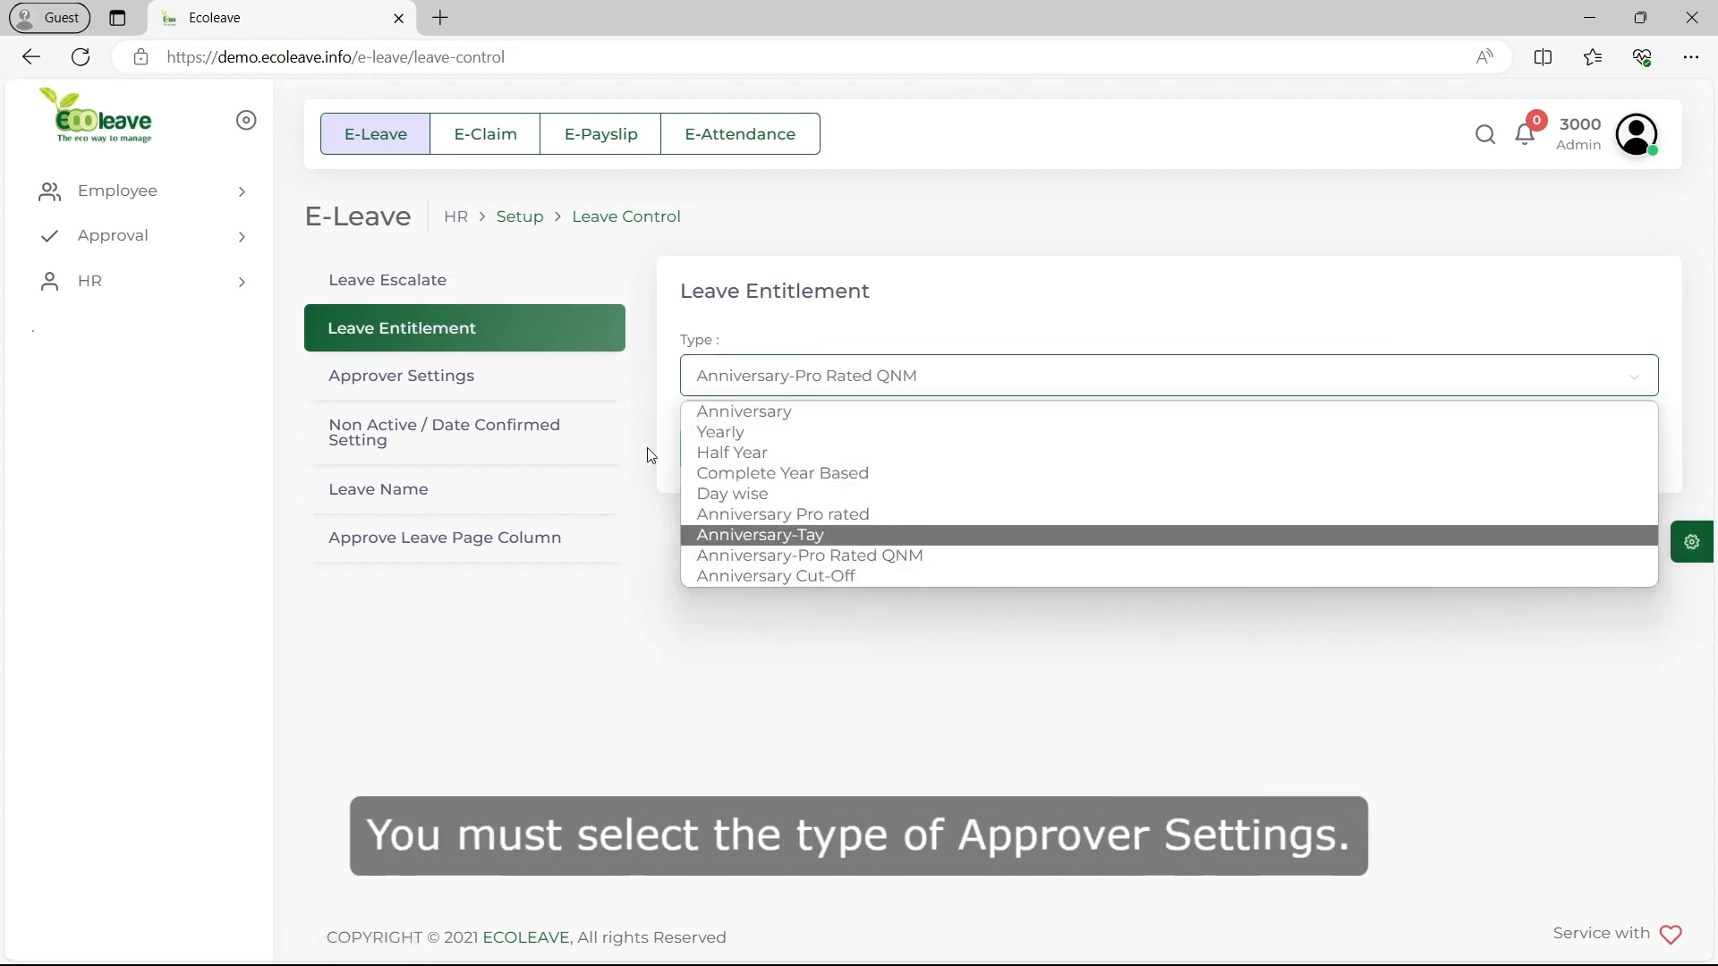
left_click(624, 388)
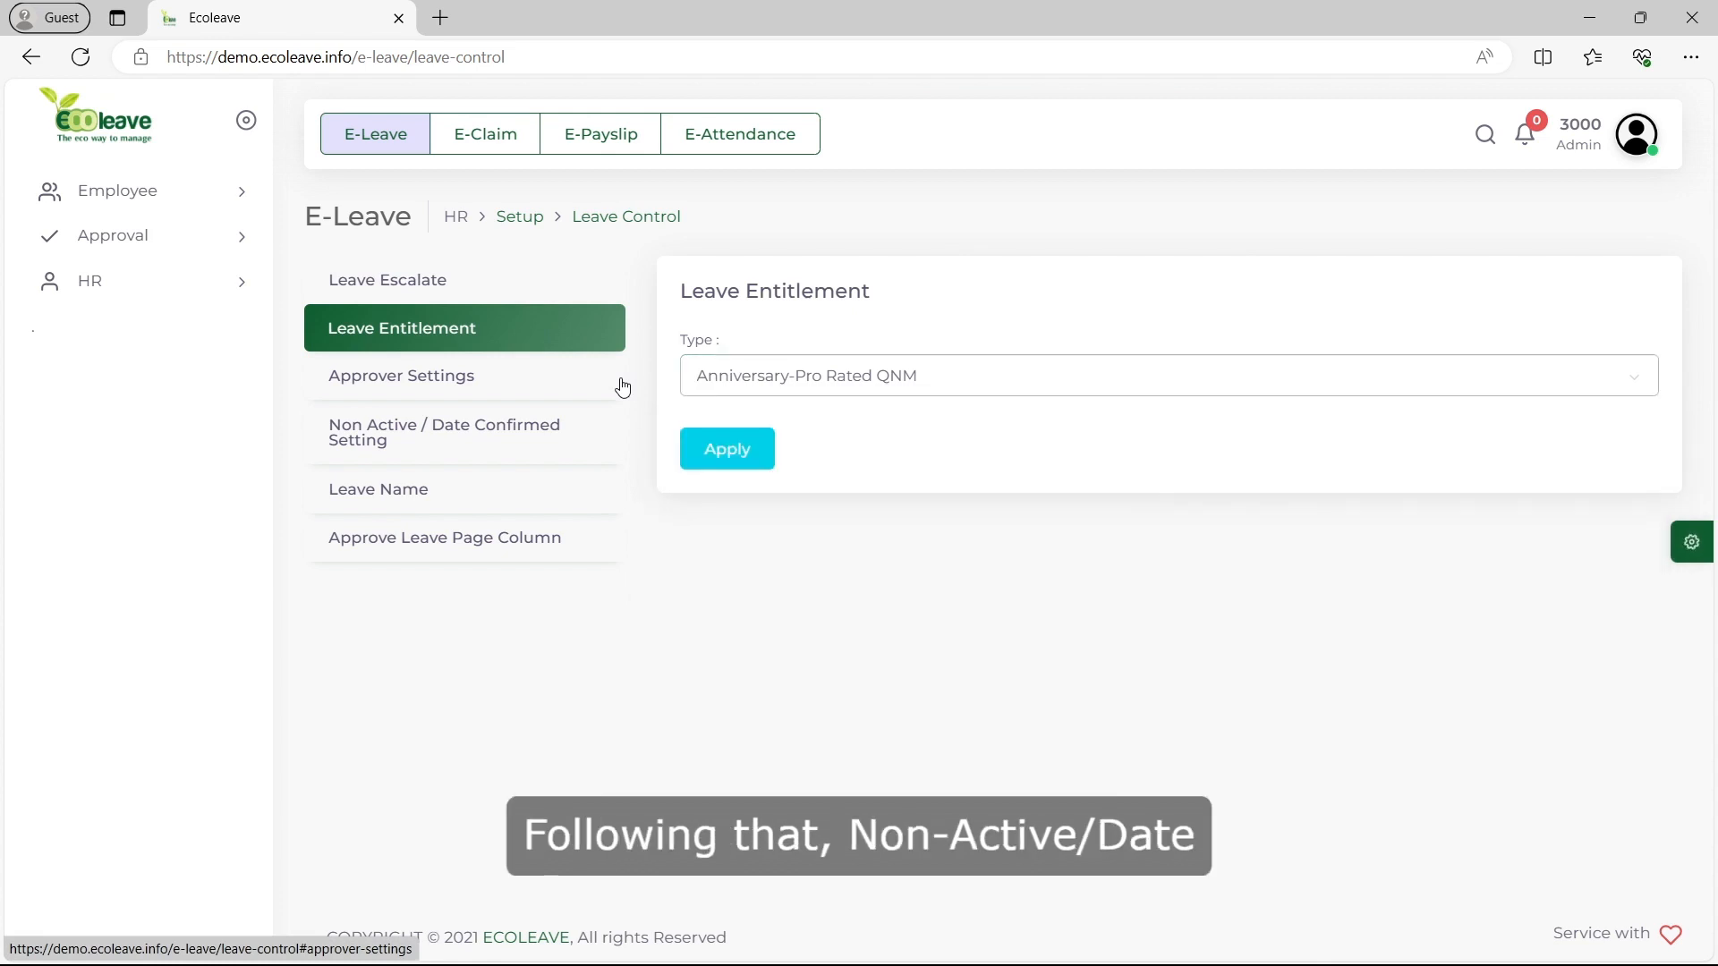
- View the available approver types under Approver Settings
left_click(622, 385)
left_click(685, 380)
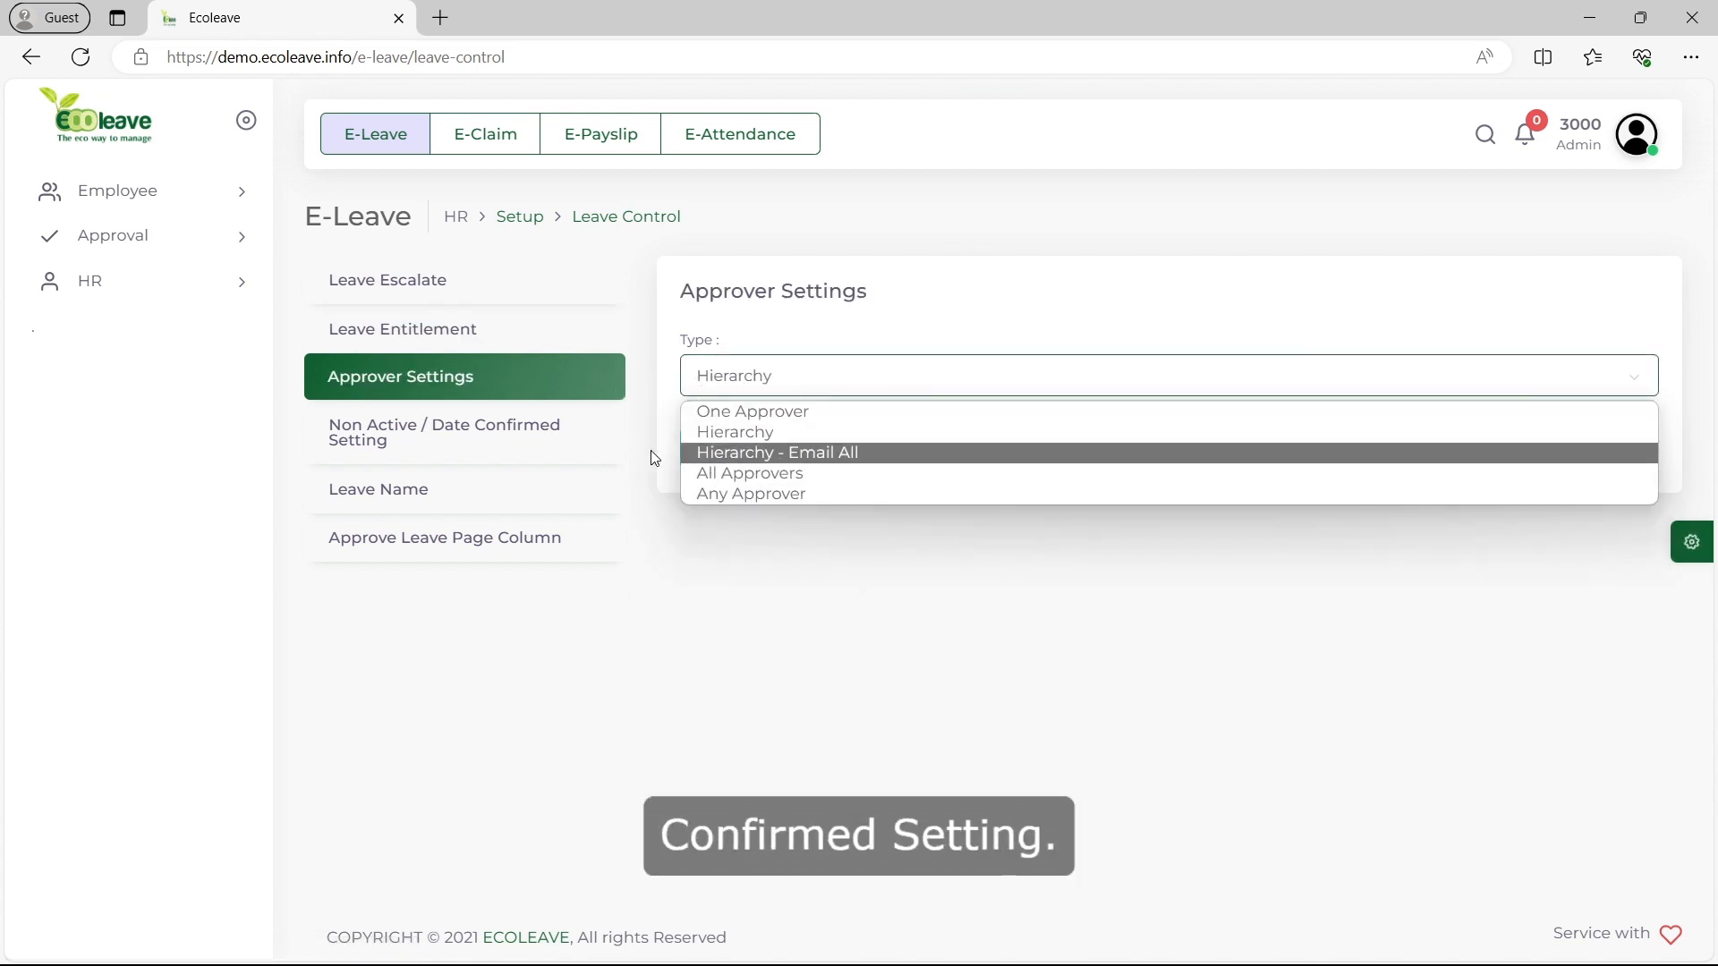
left_click(609, 448)
- View the Non Active / Date Confirmed Setting, Leave Name and Approve Leave Page Column sections of Leave Control
left_click(606, 449)
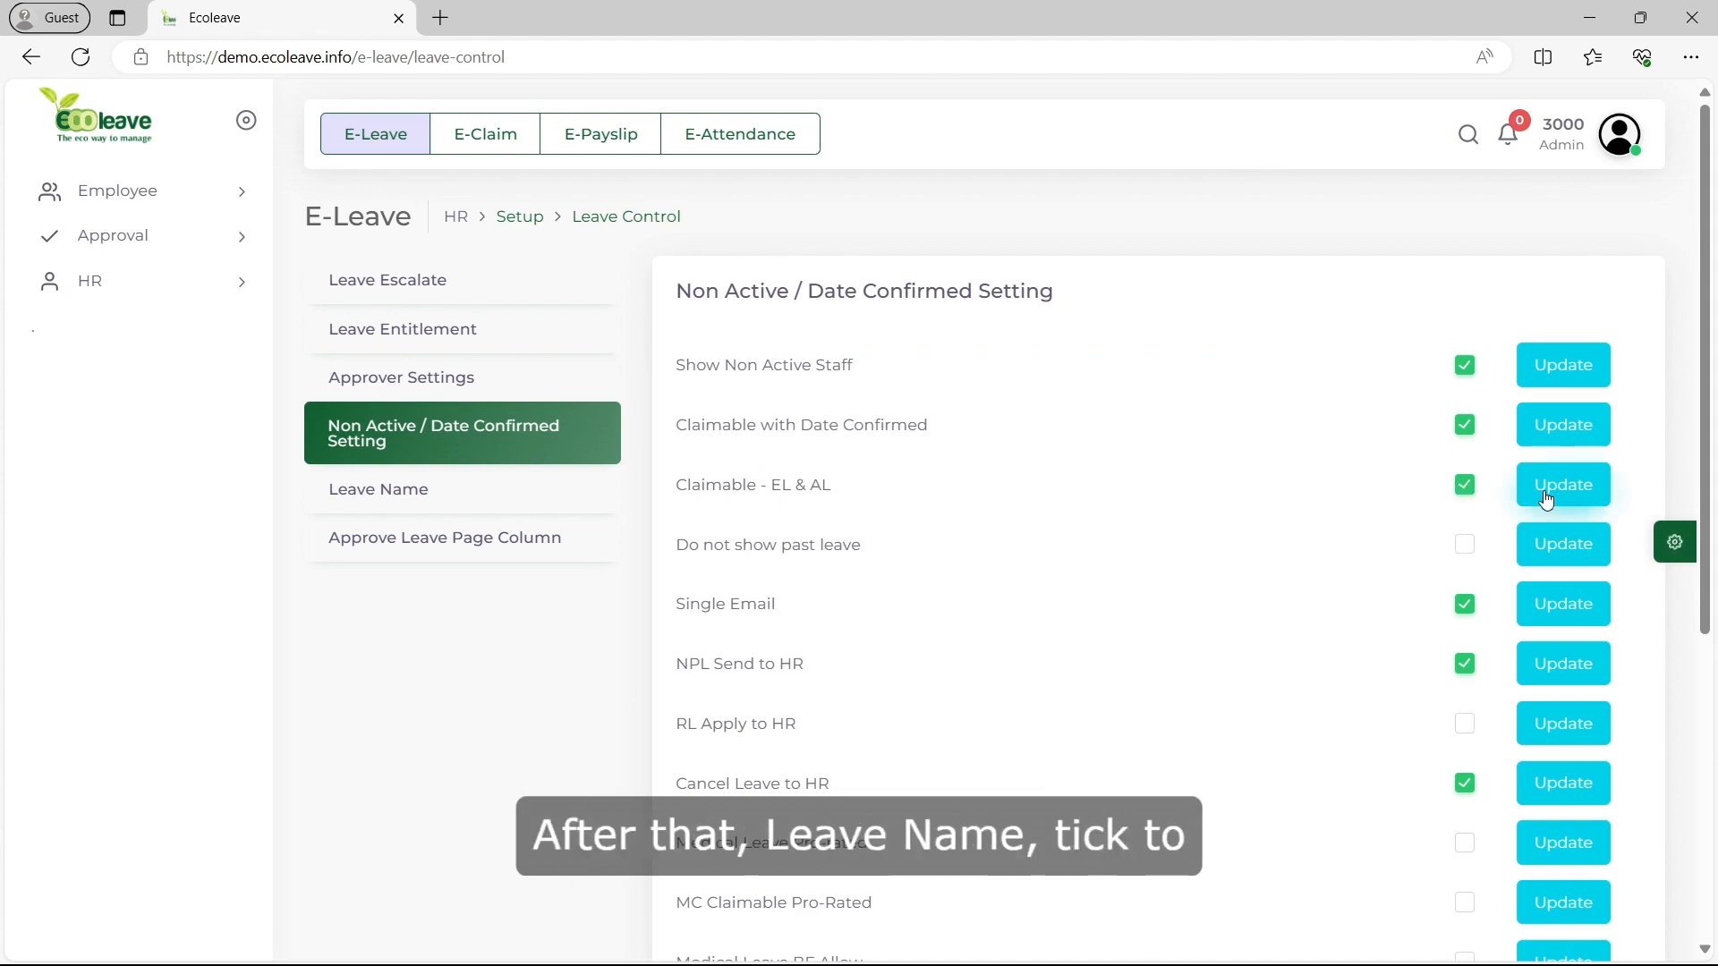
left_click(604, 505)
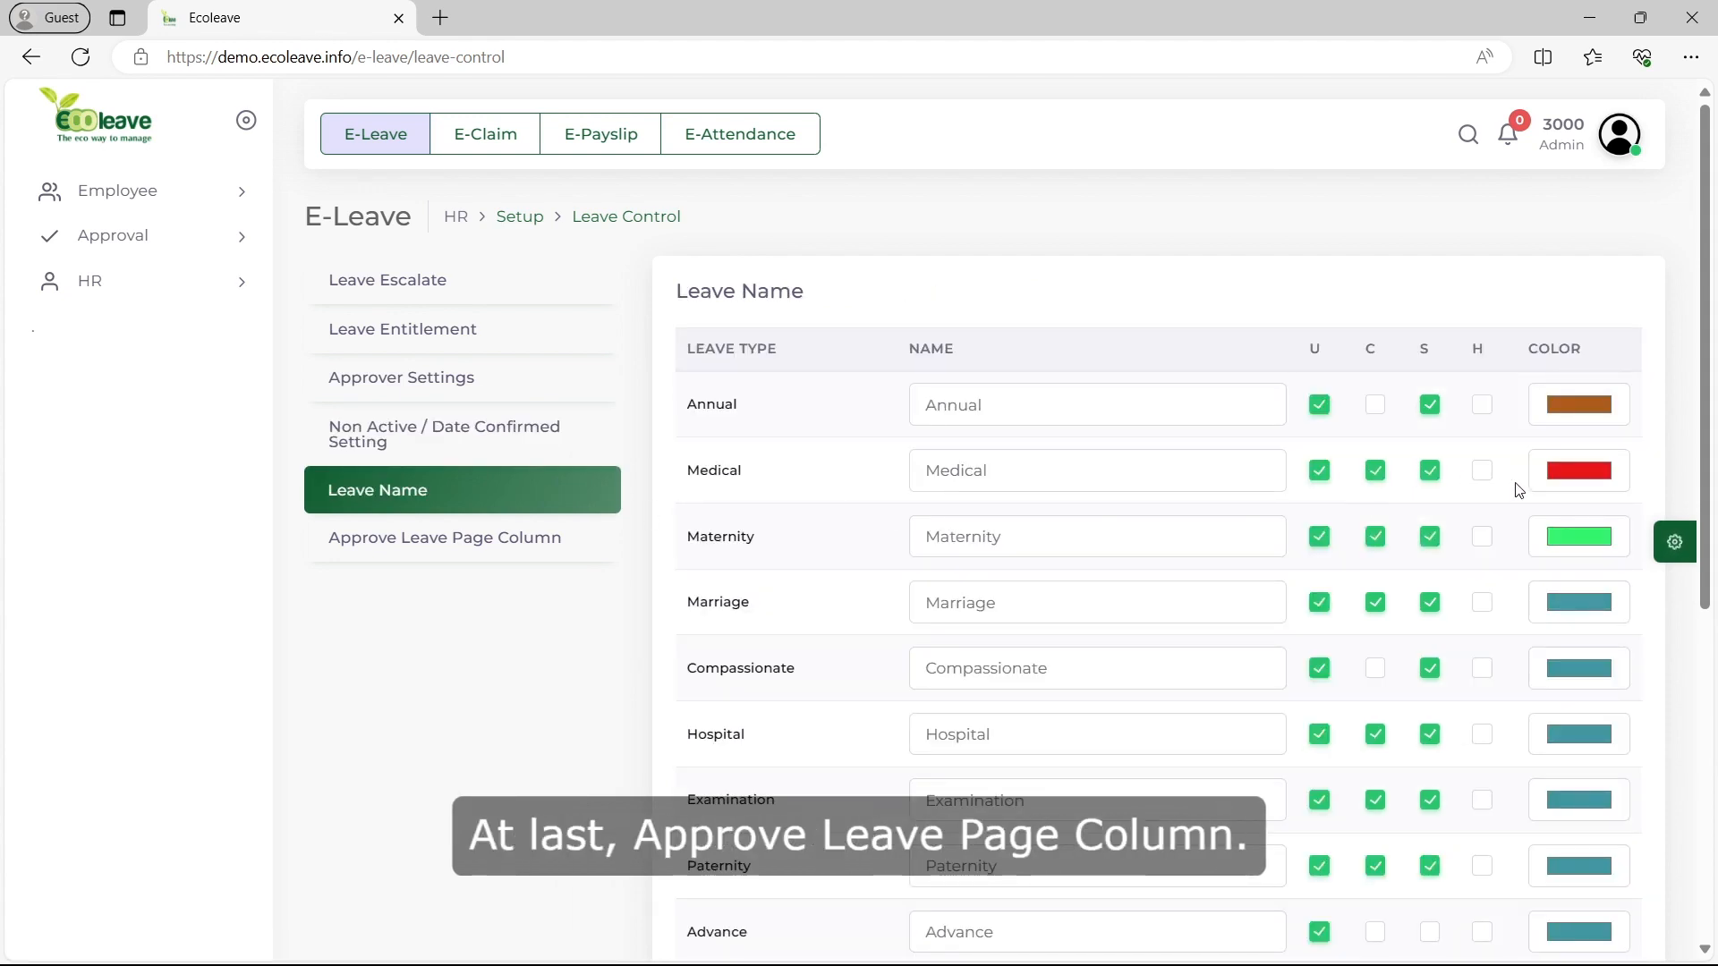
left_click(614, 541)
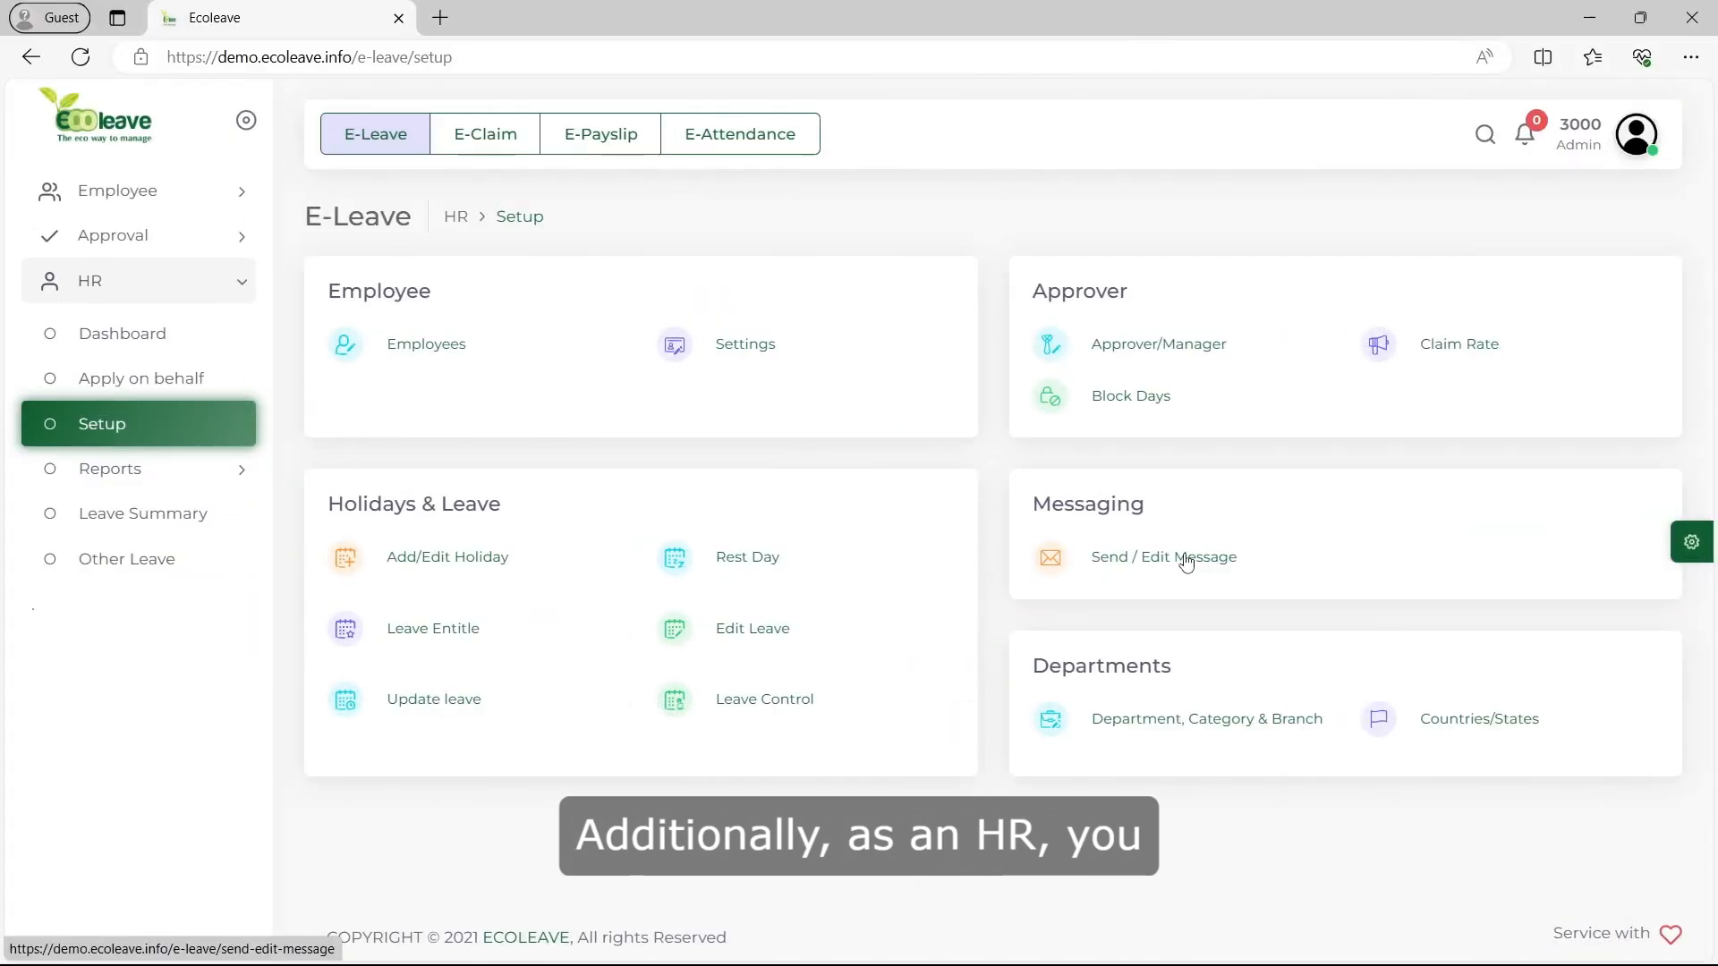
- Review the Send Message form and its message sending instructions (symbols), and open Edit Message
left_click(1183, 559)
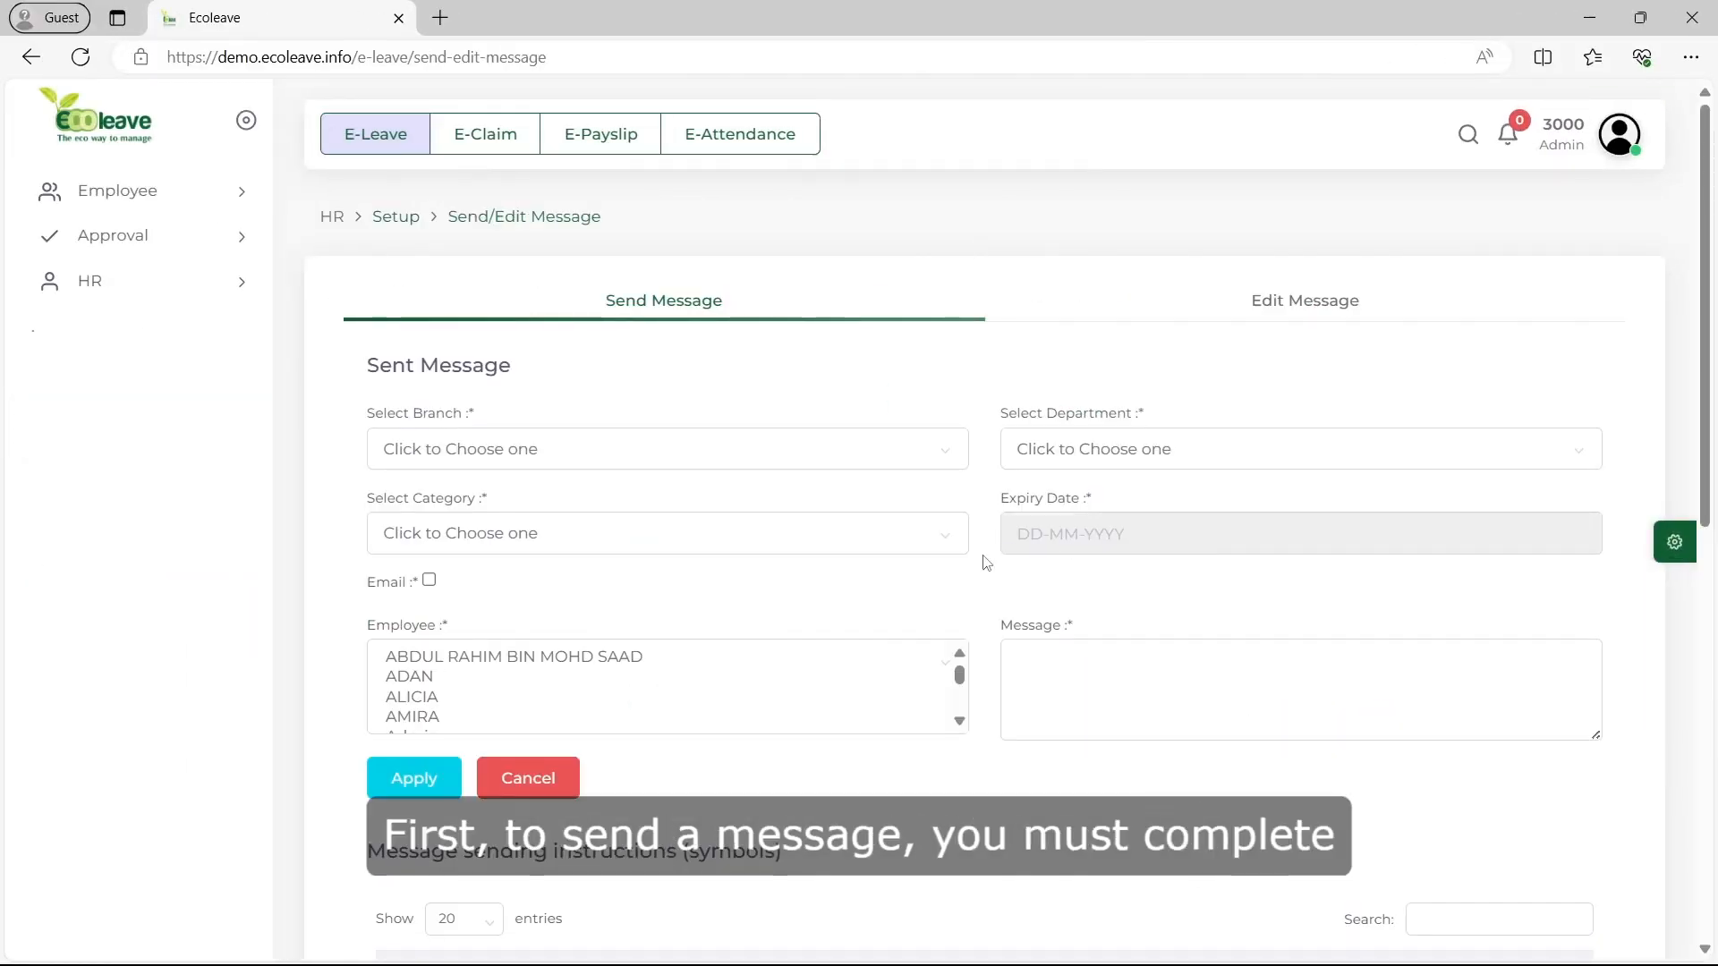
scroll(986, 562, "down", 1)
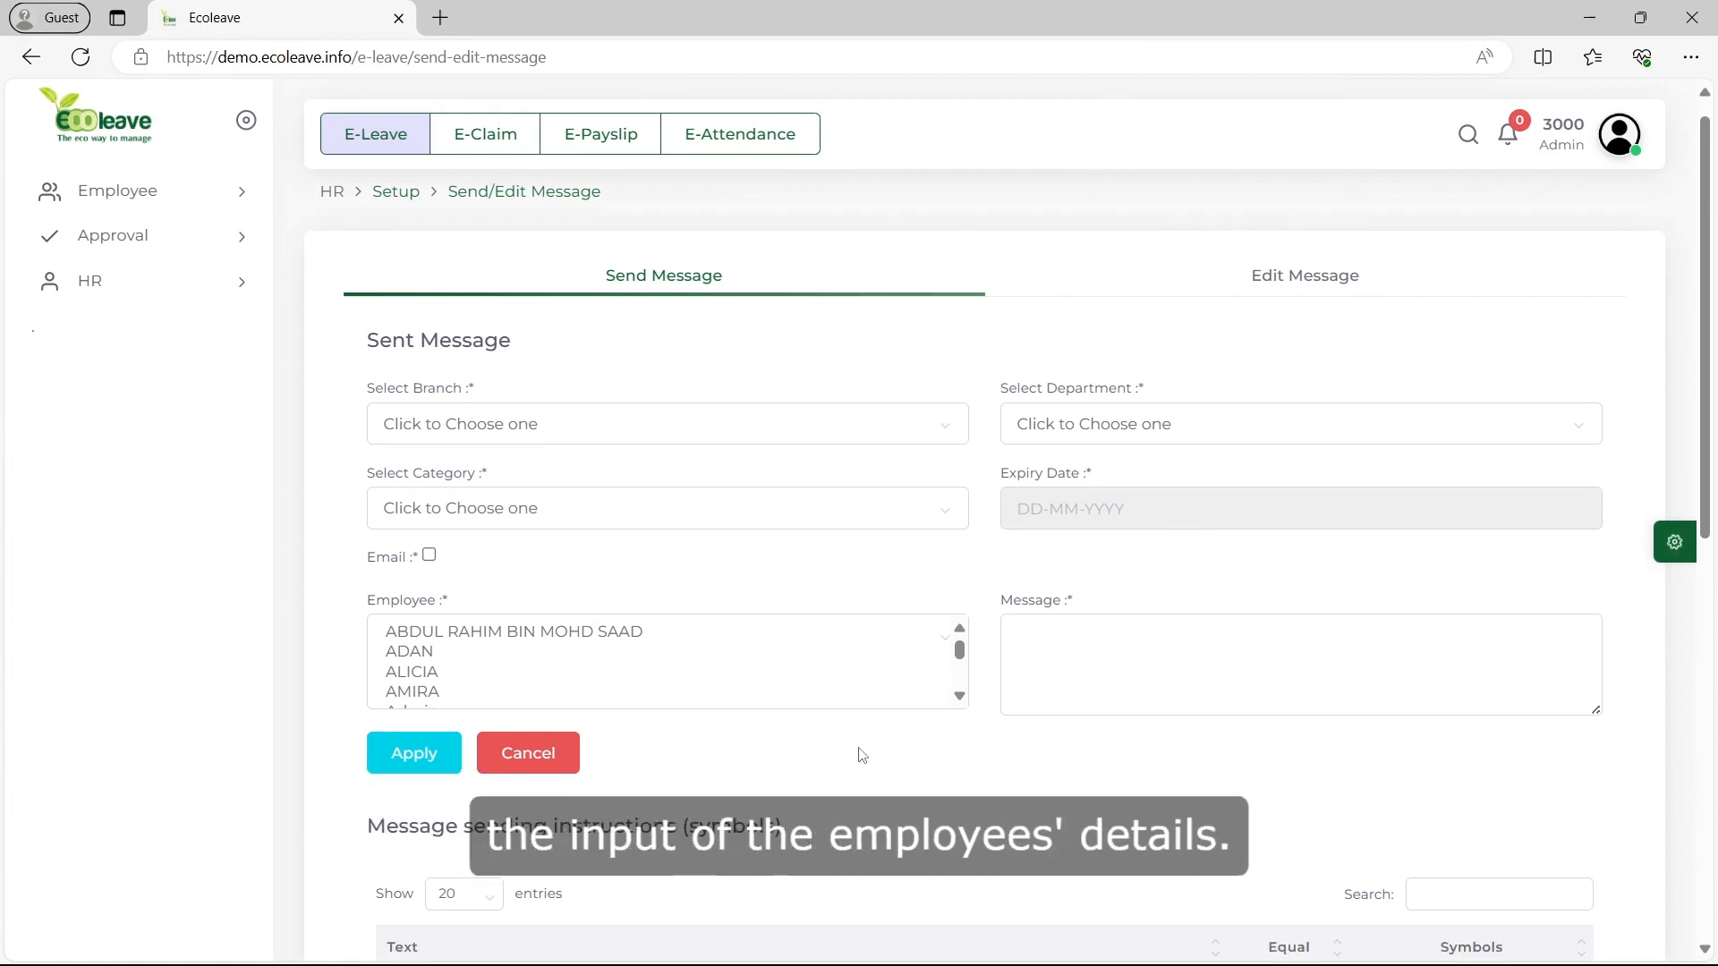
scroll(796, 750, "down", 4)
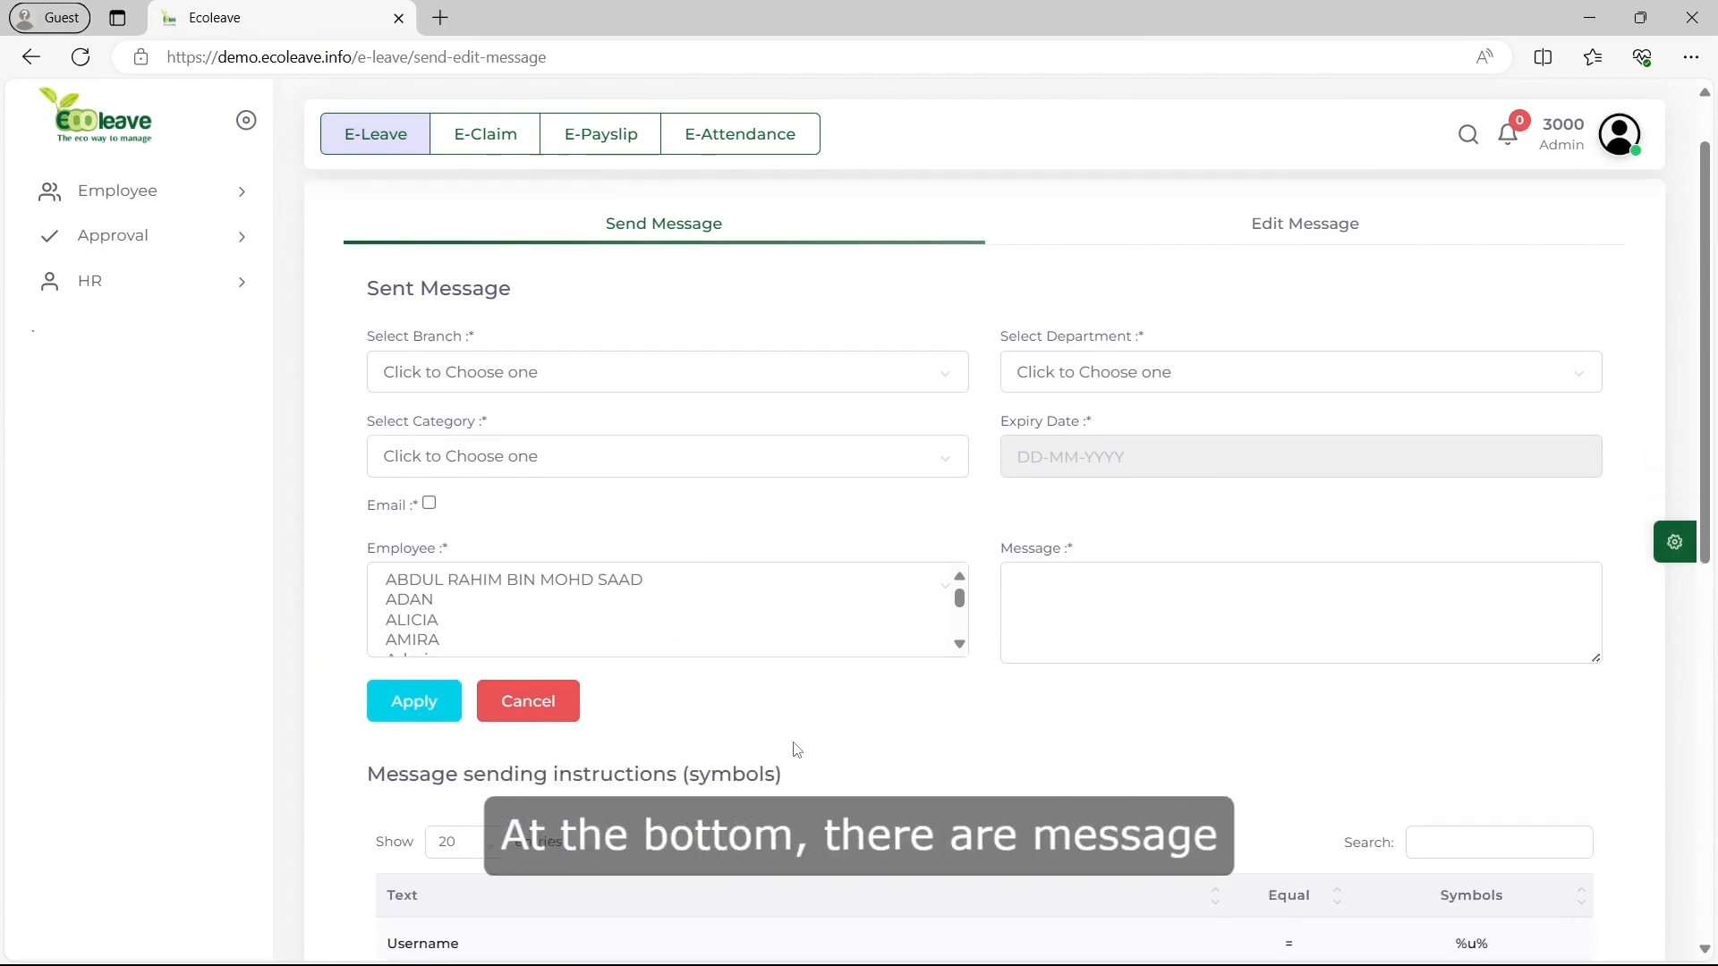
scroll(796, 750, "down", 2)
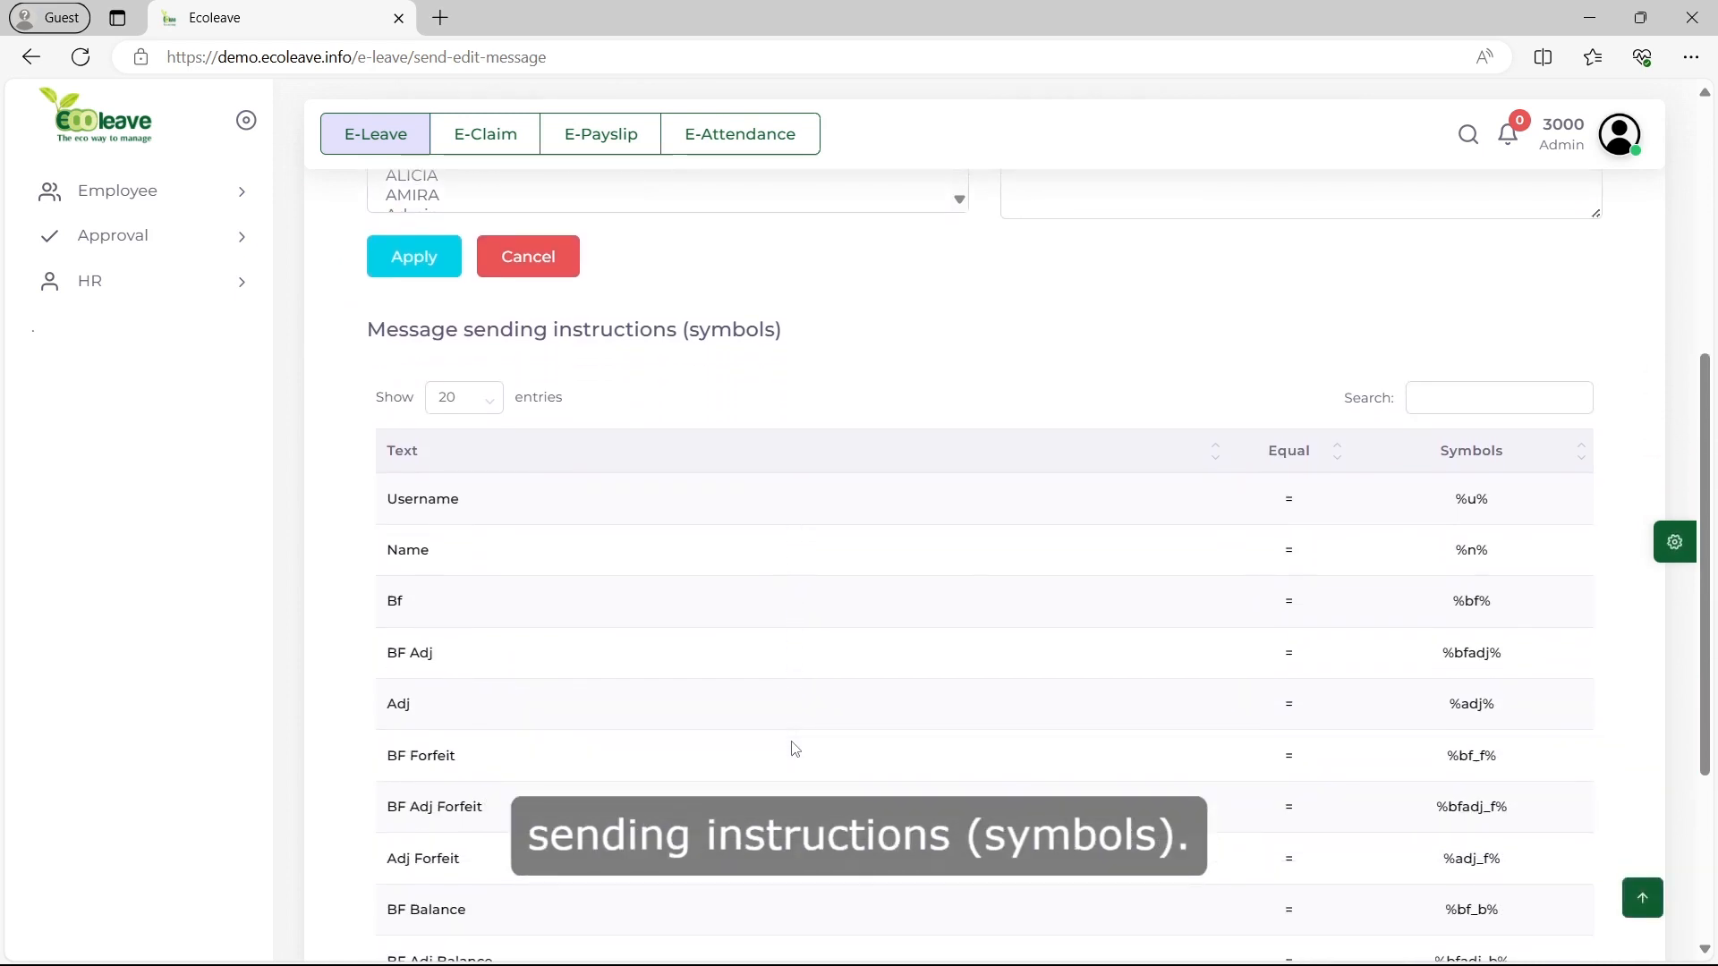
scroll(795, 748, "up", 5)
scroll(803, 736, "up", 2)
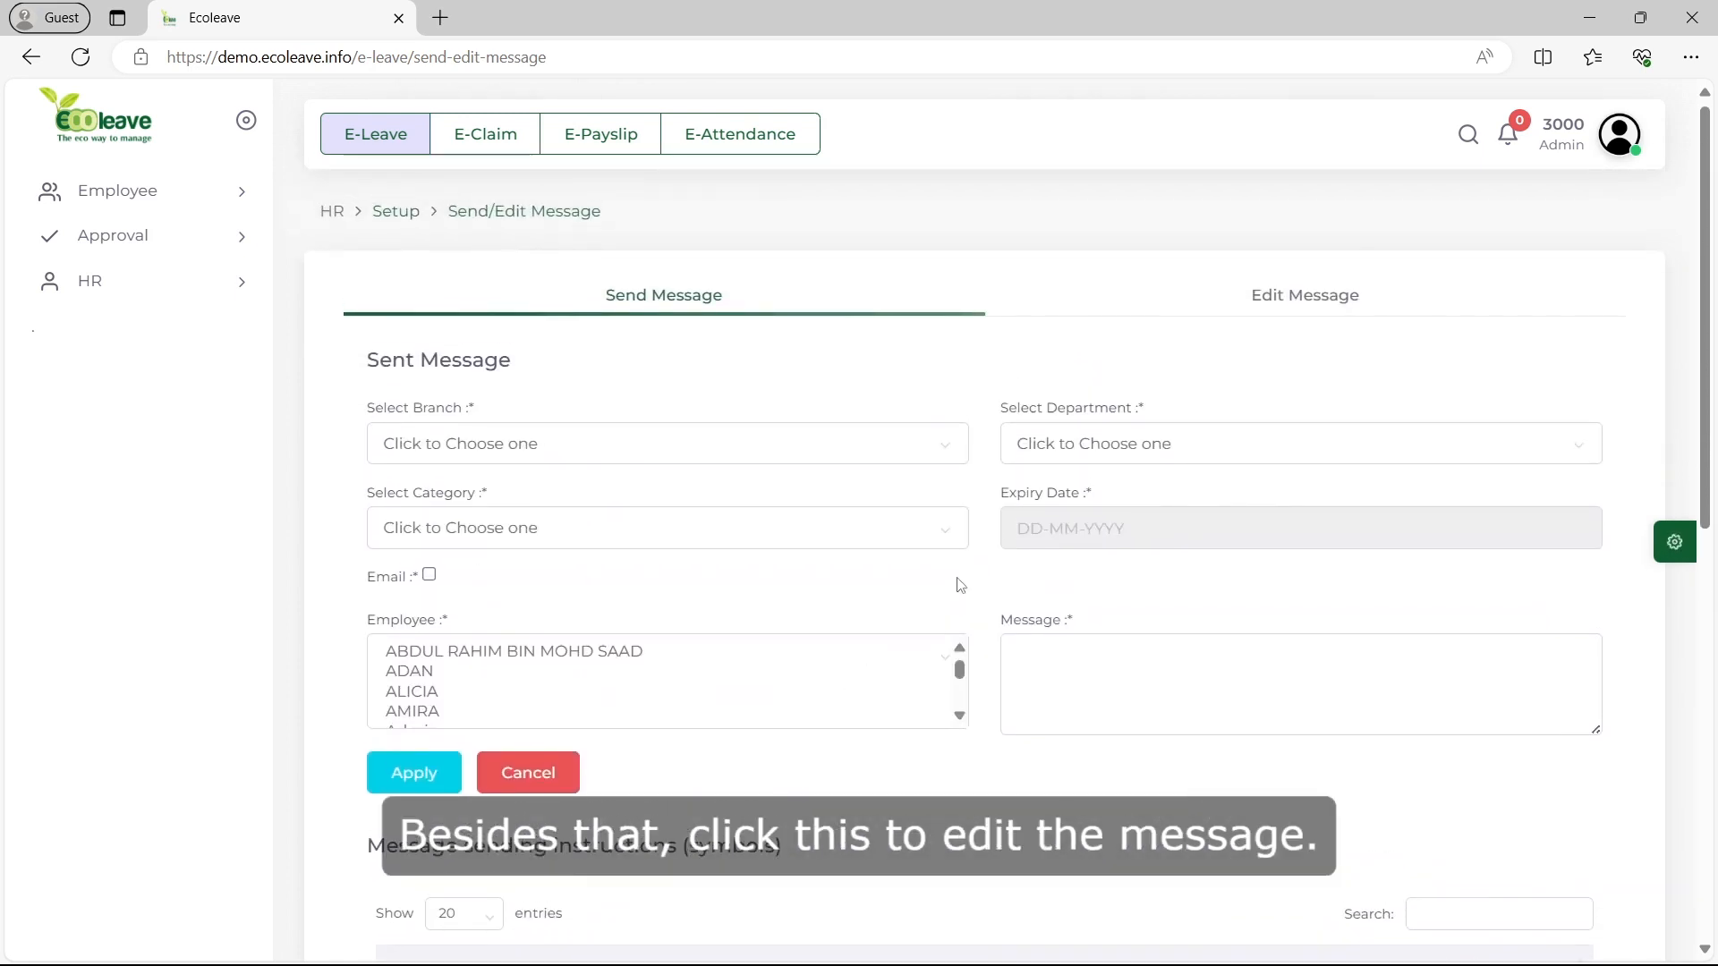
left_click(1344, 308)
left_click(1362, 555)
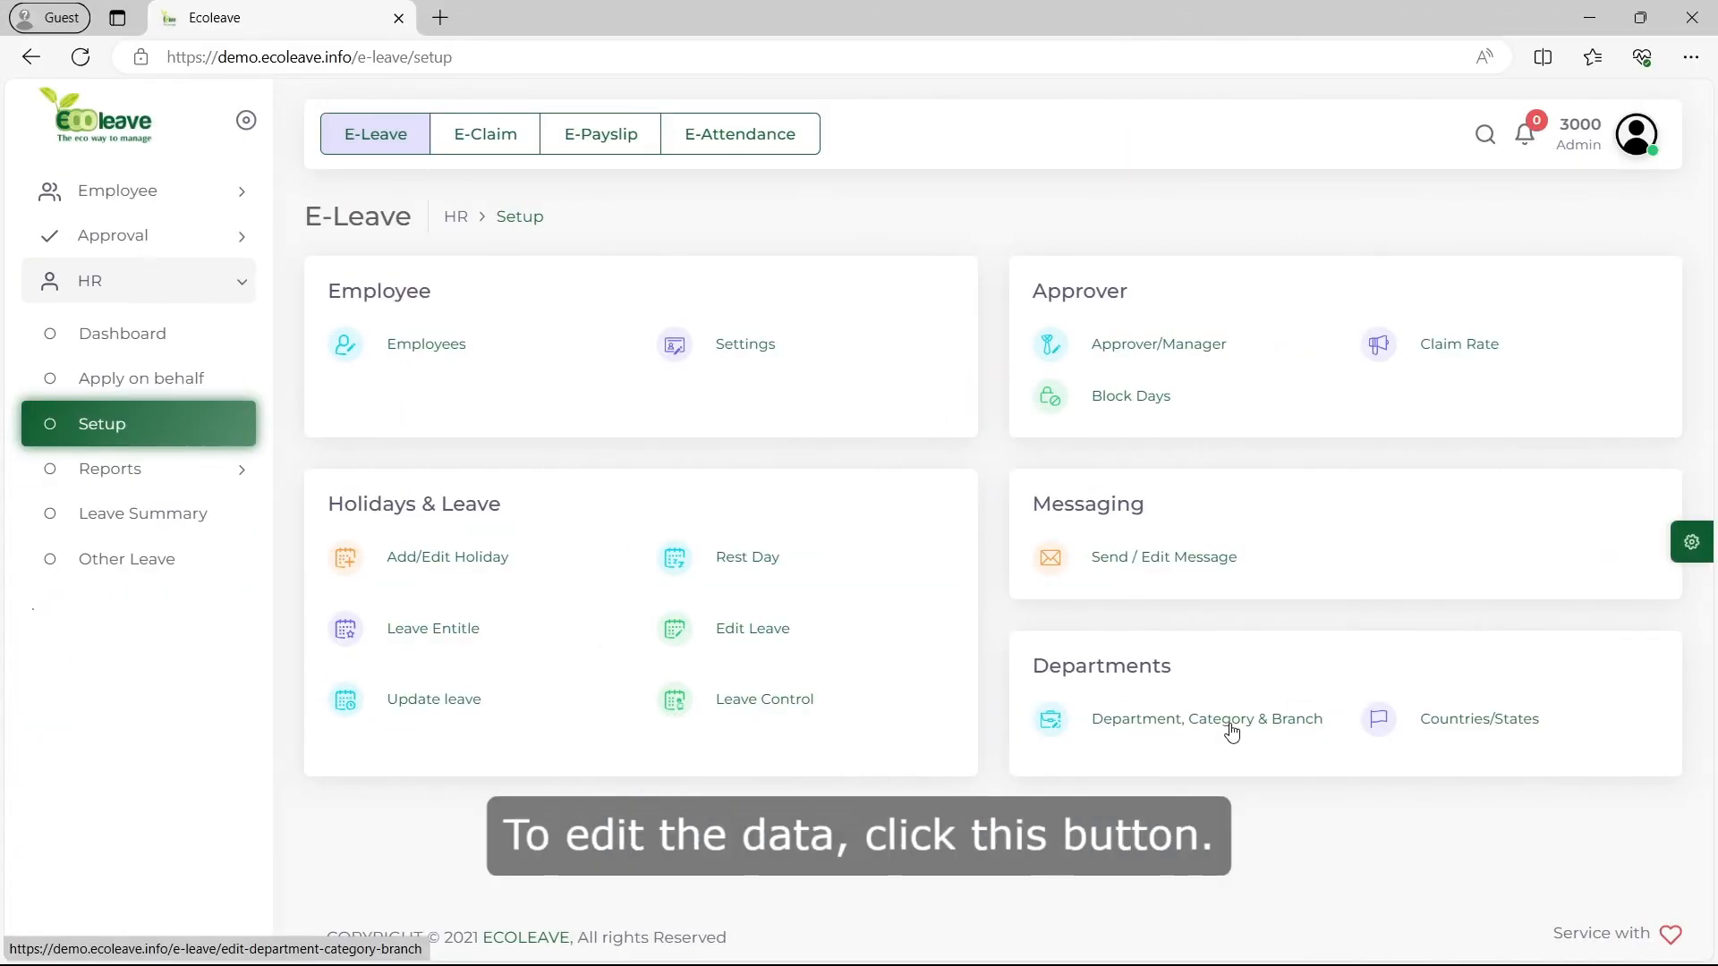
- Open Department, Category & Branch and view the new department form and the branch and category lists
left_click(1230, 737)
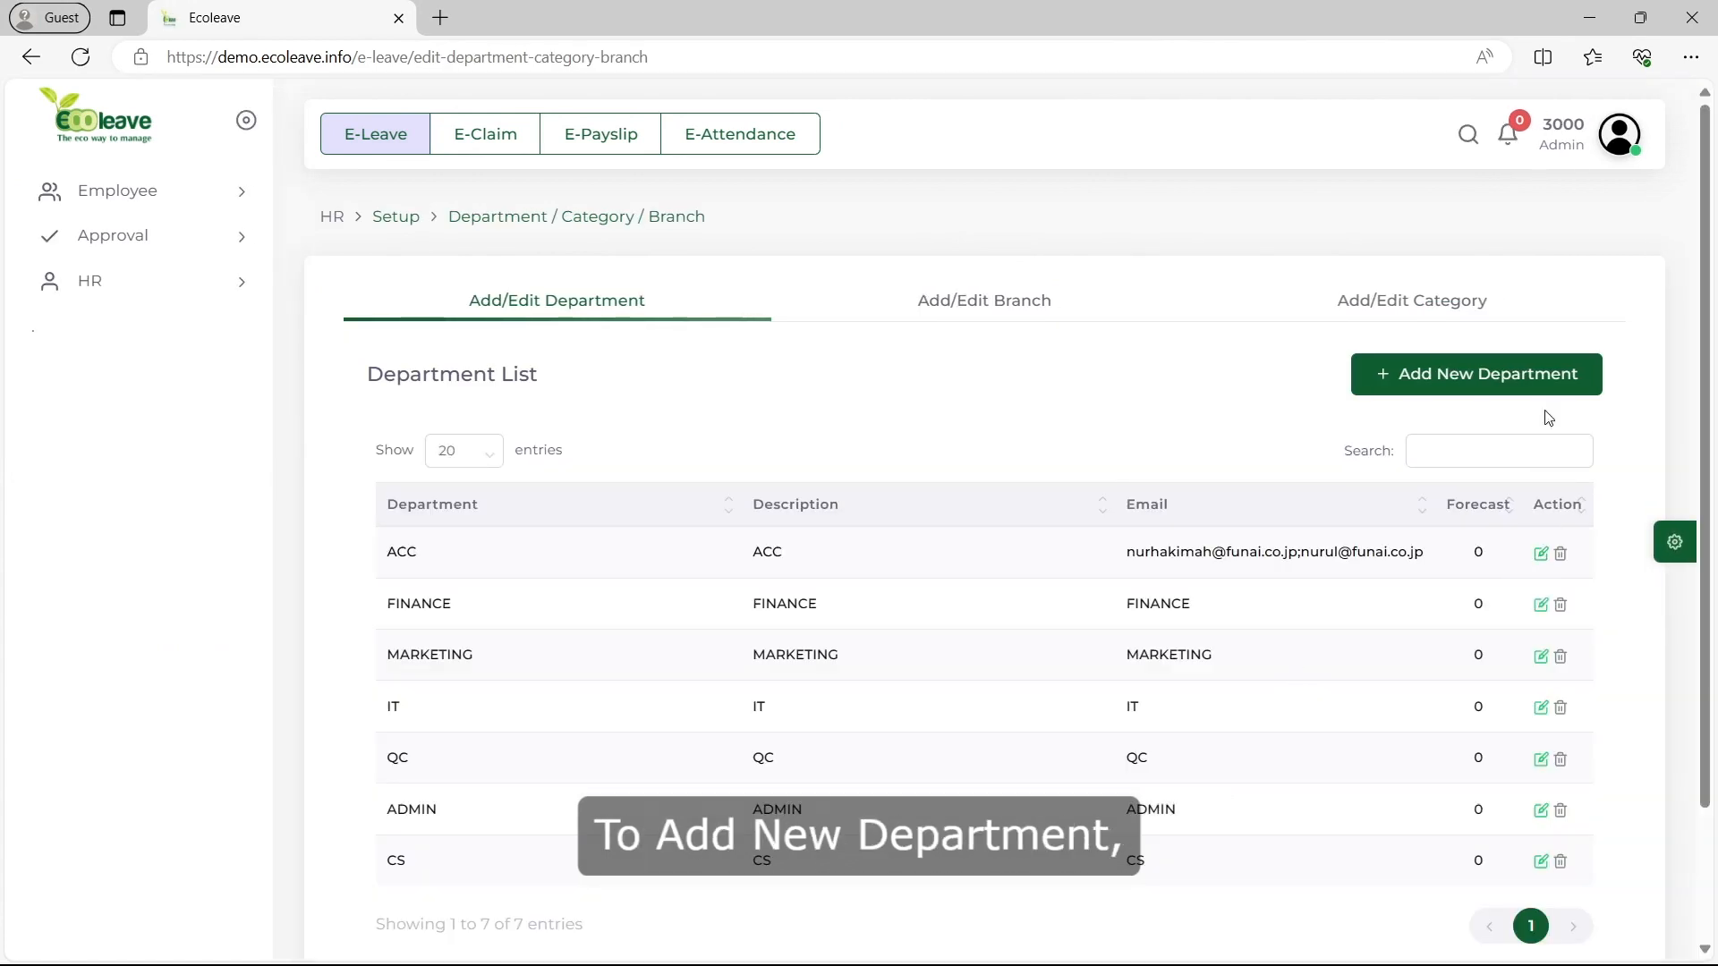
left_click(1549, 386)
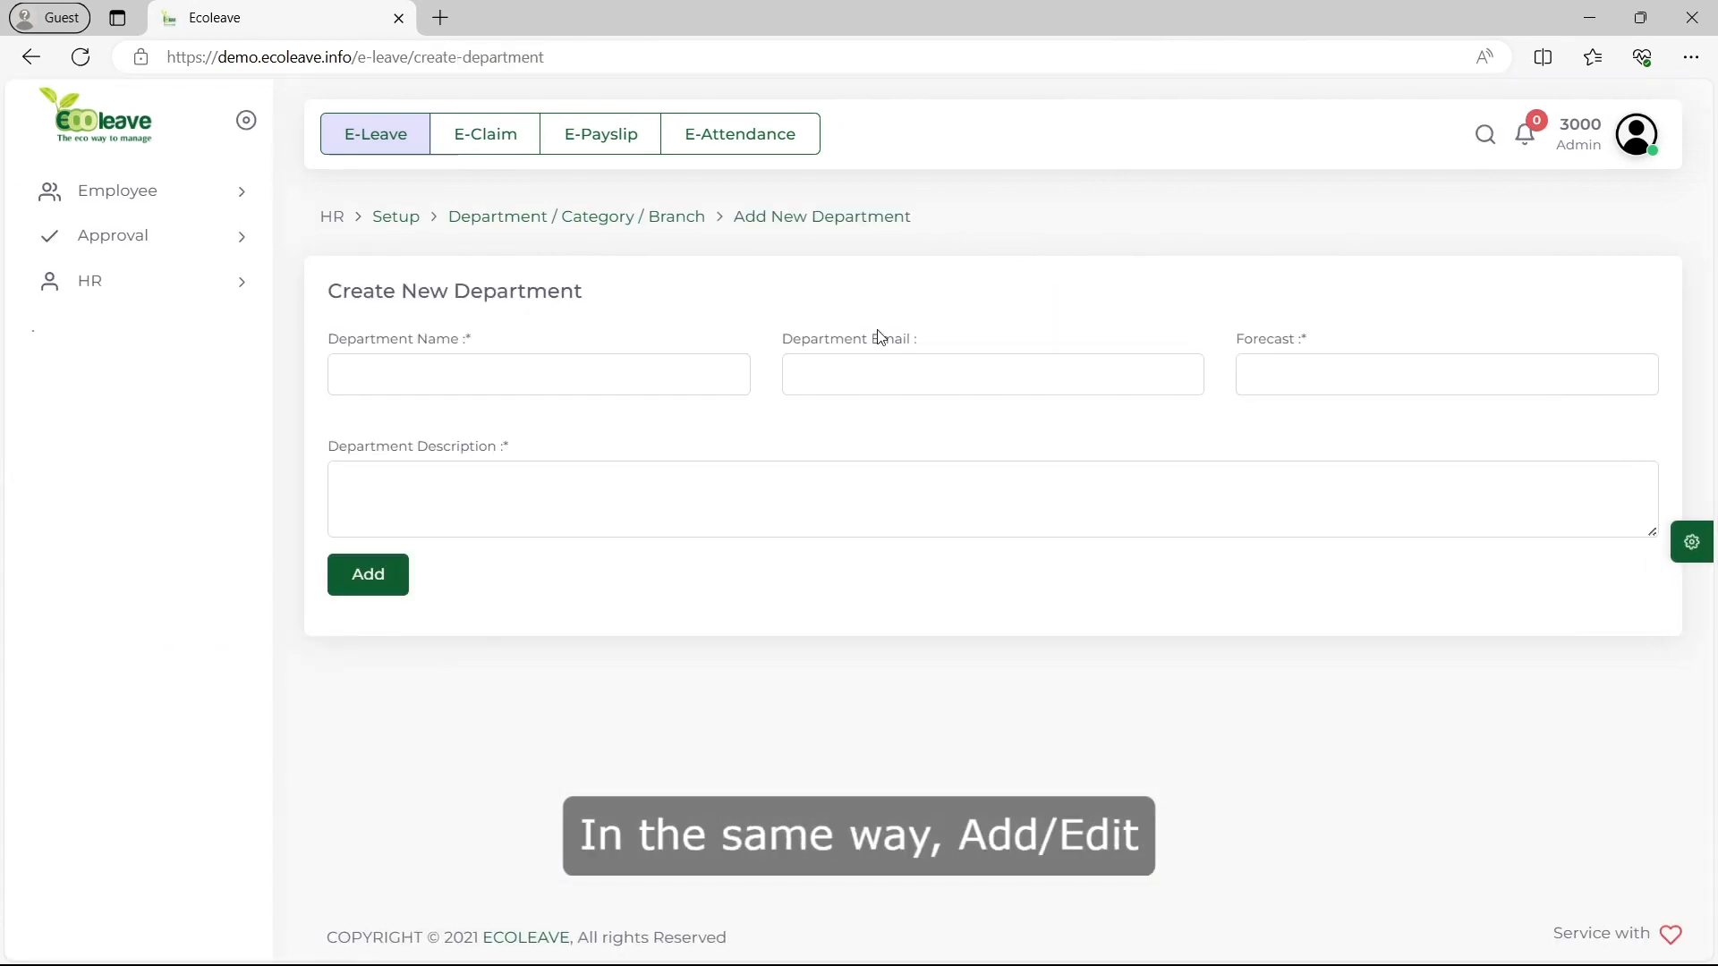
left_click(645, 218)
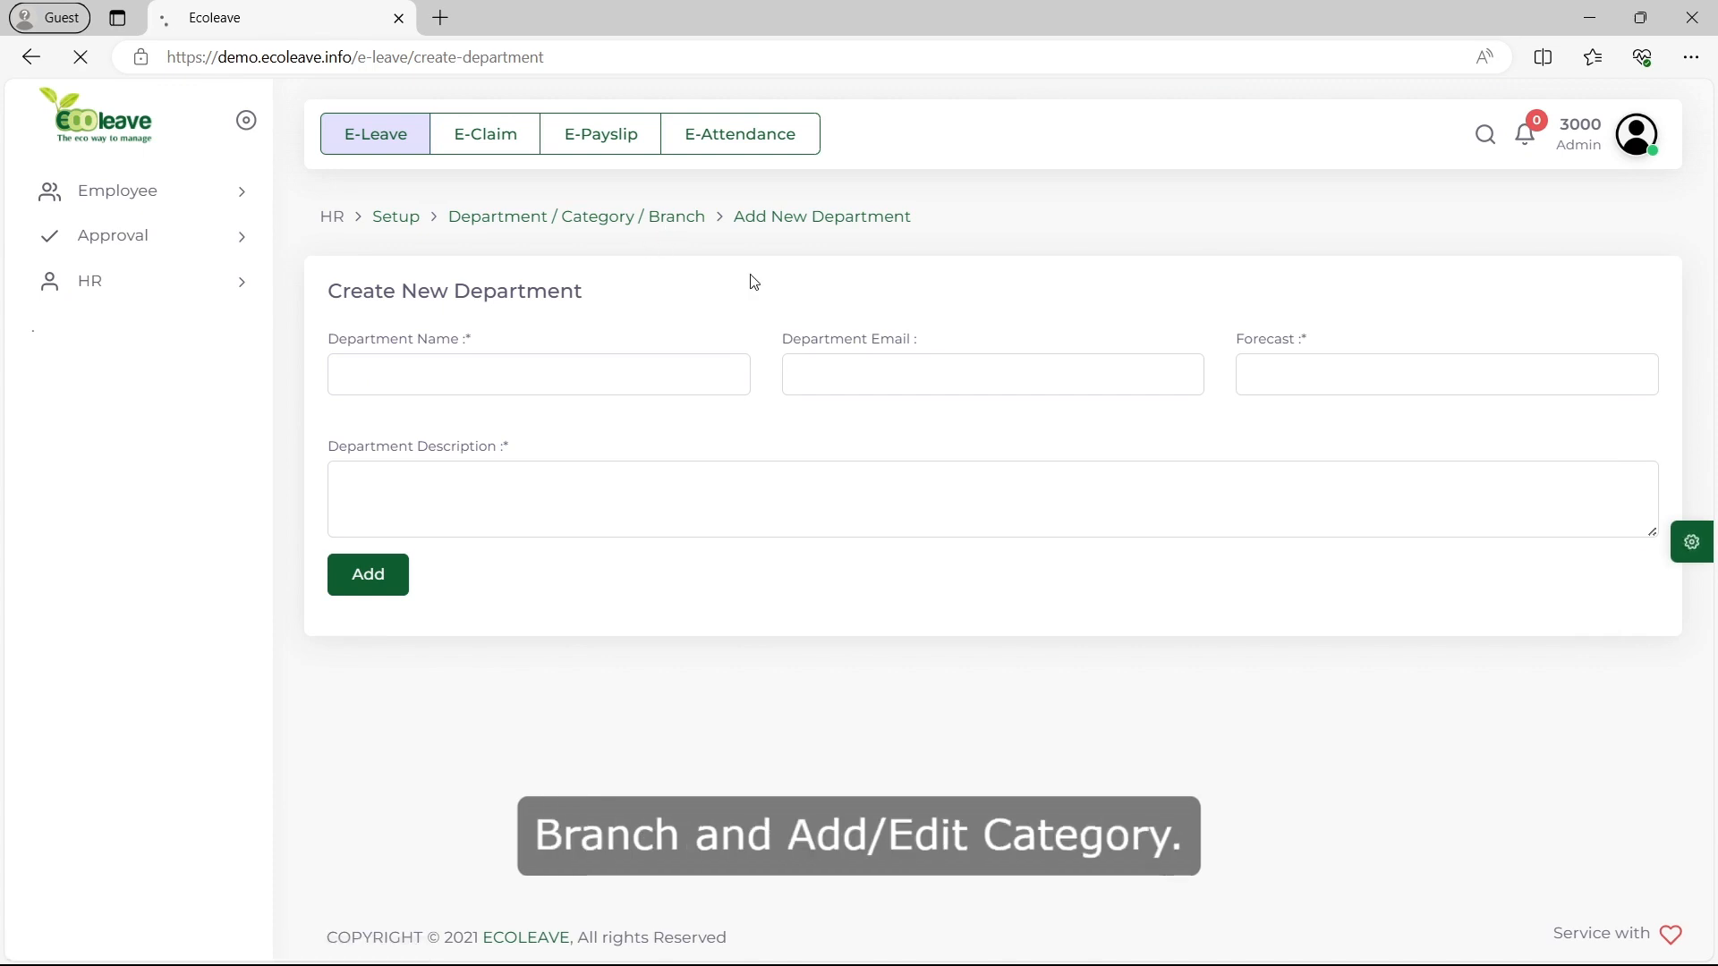
left_click(930, 299)
left_click(1349, 310)
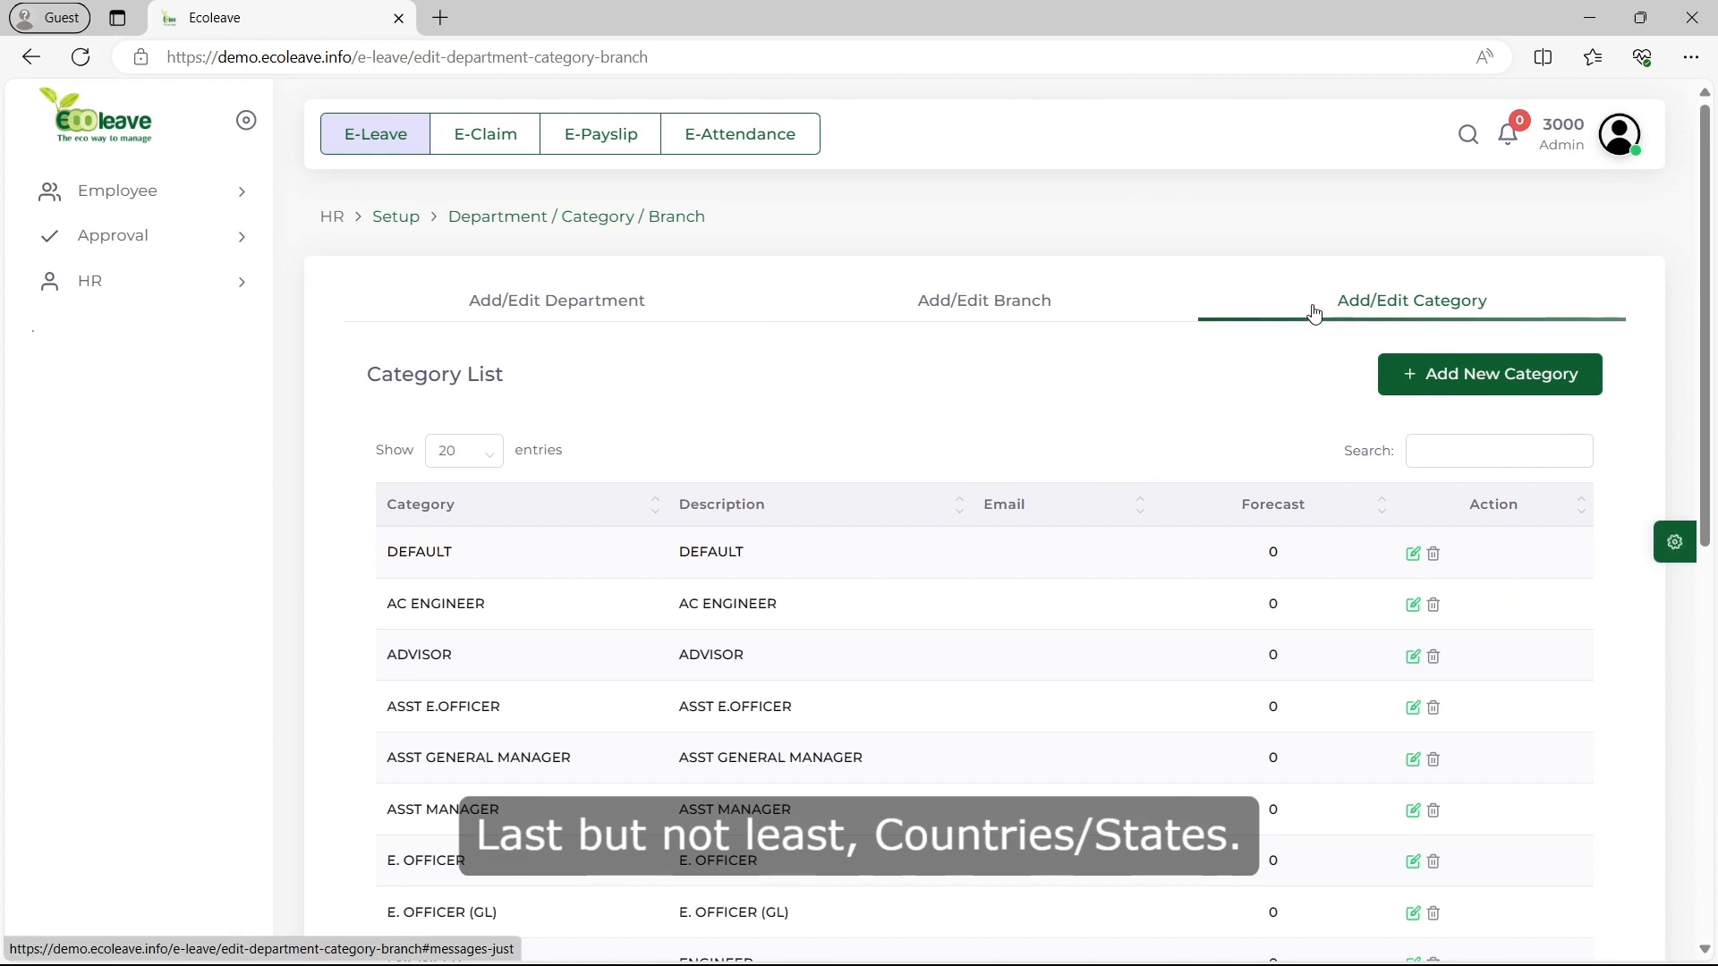
- Open Countries/States from Setup and go to the Country Code and Country Name fields under Add Country
left_click(391, 217)
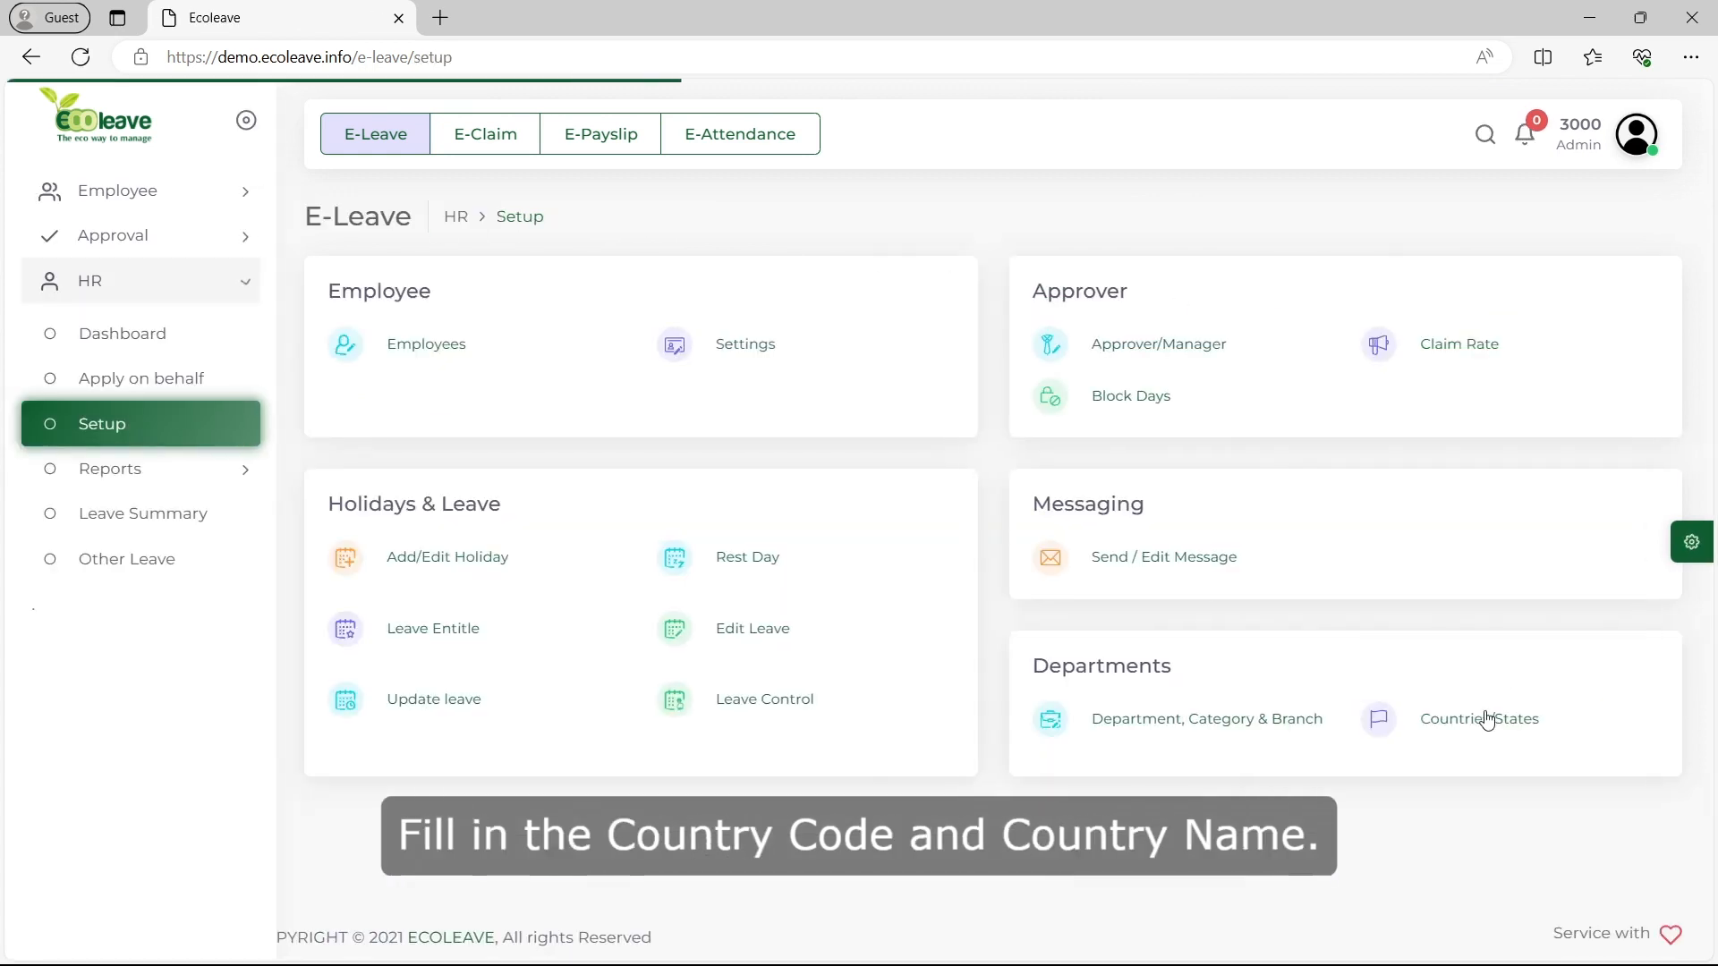
left_click(1485, 716)
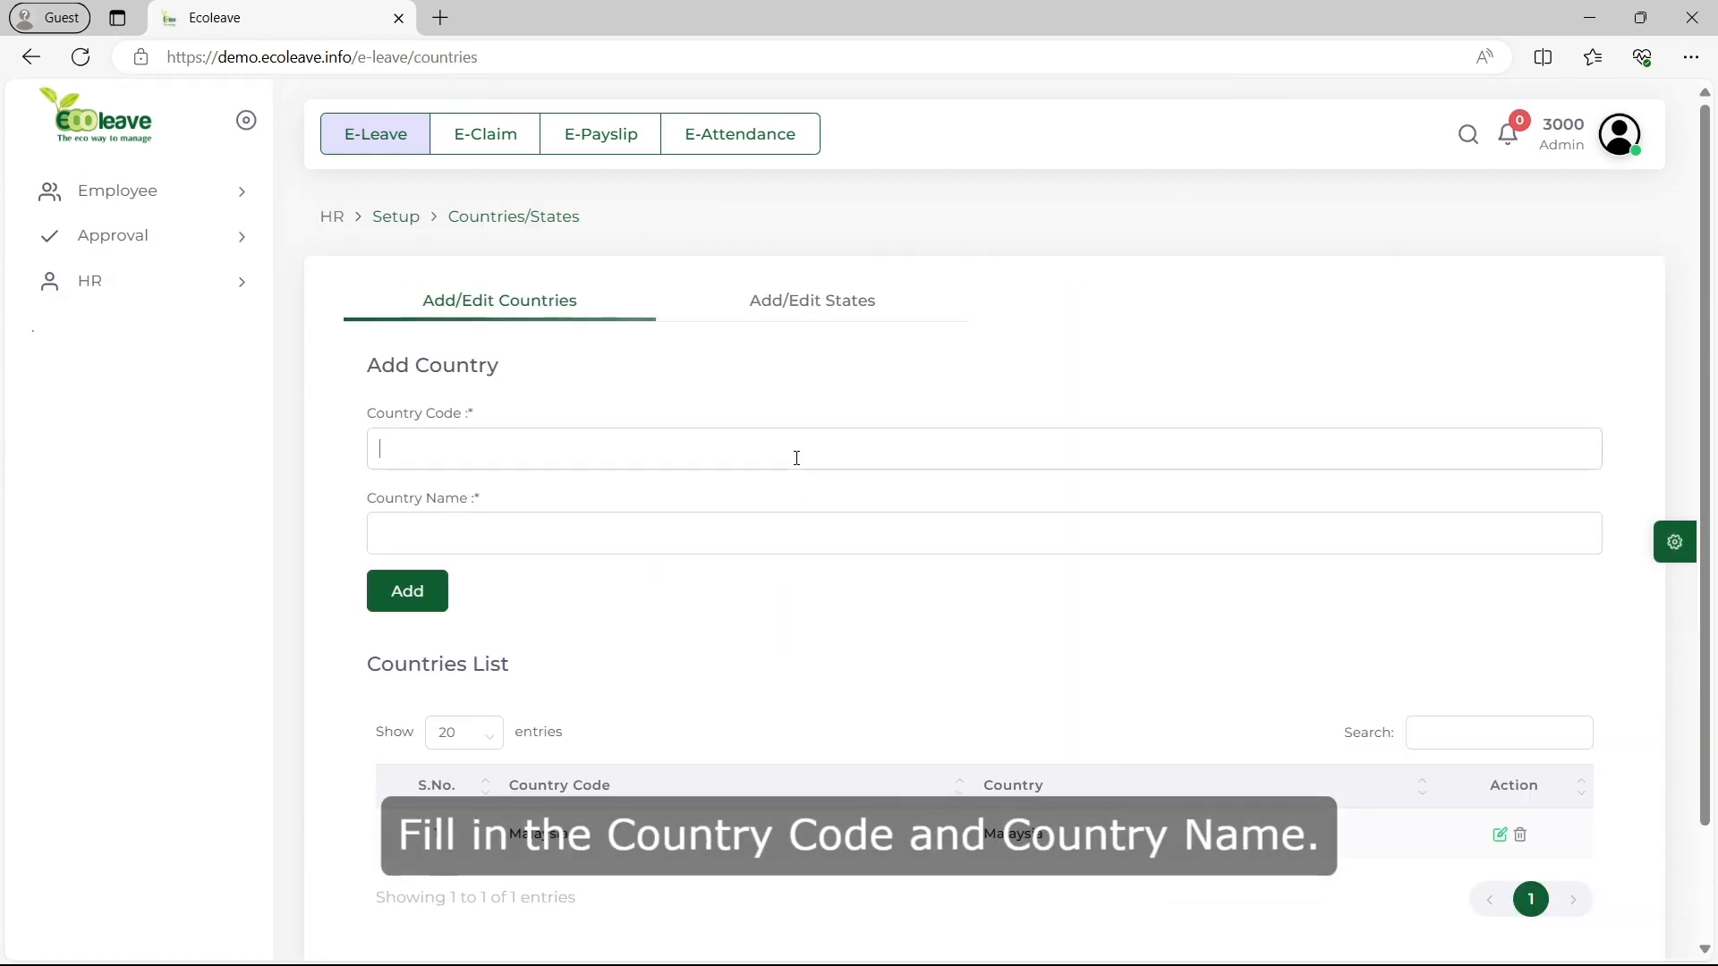
left_click(796, 522)
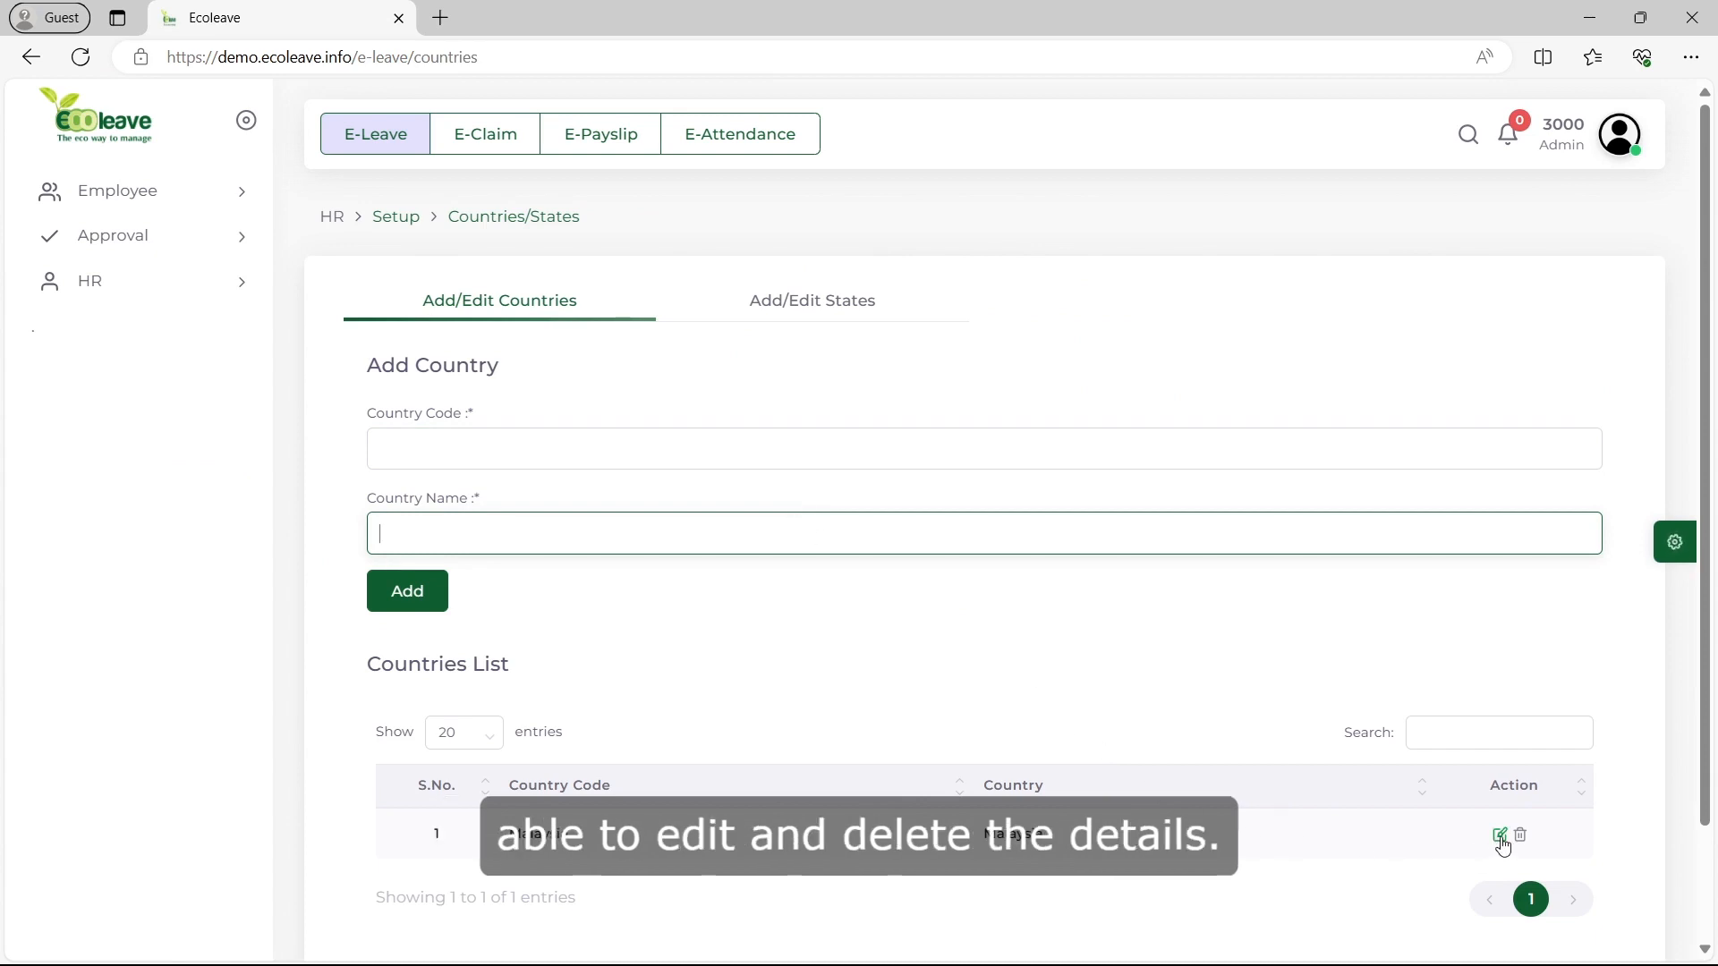
- Open Add/Edit States, view the country choices and State Name field, and examine the States List
left_click(853, 320)
left_click(751, 456)
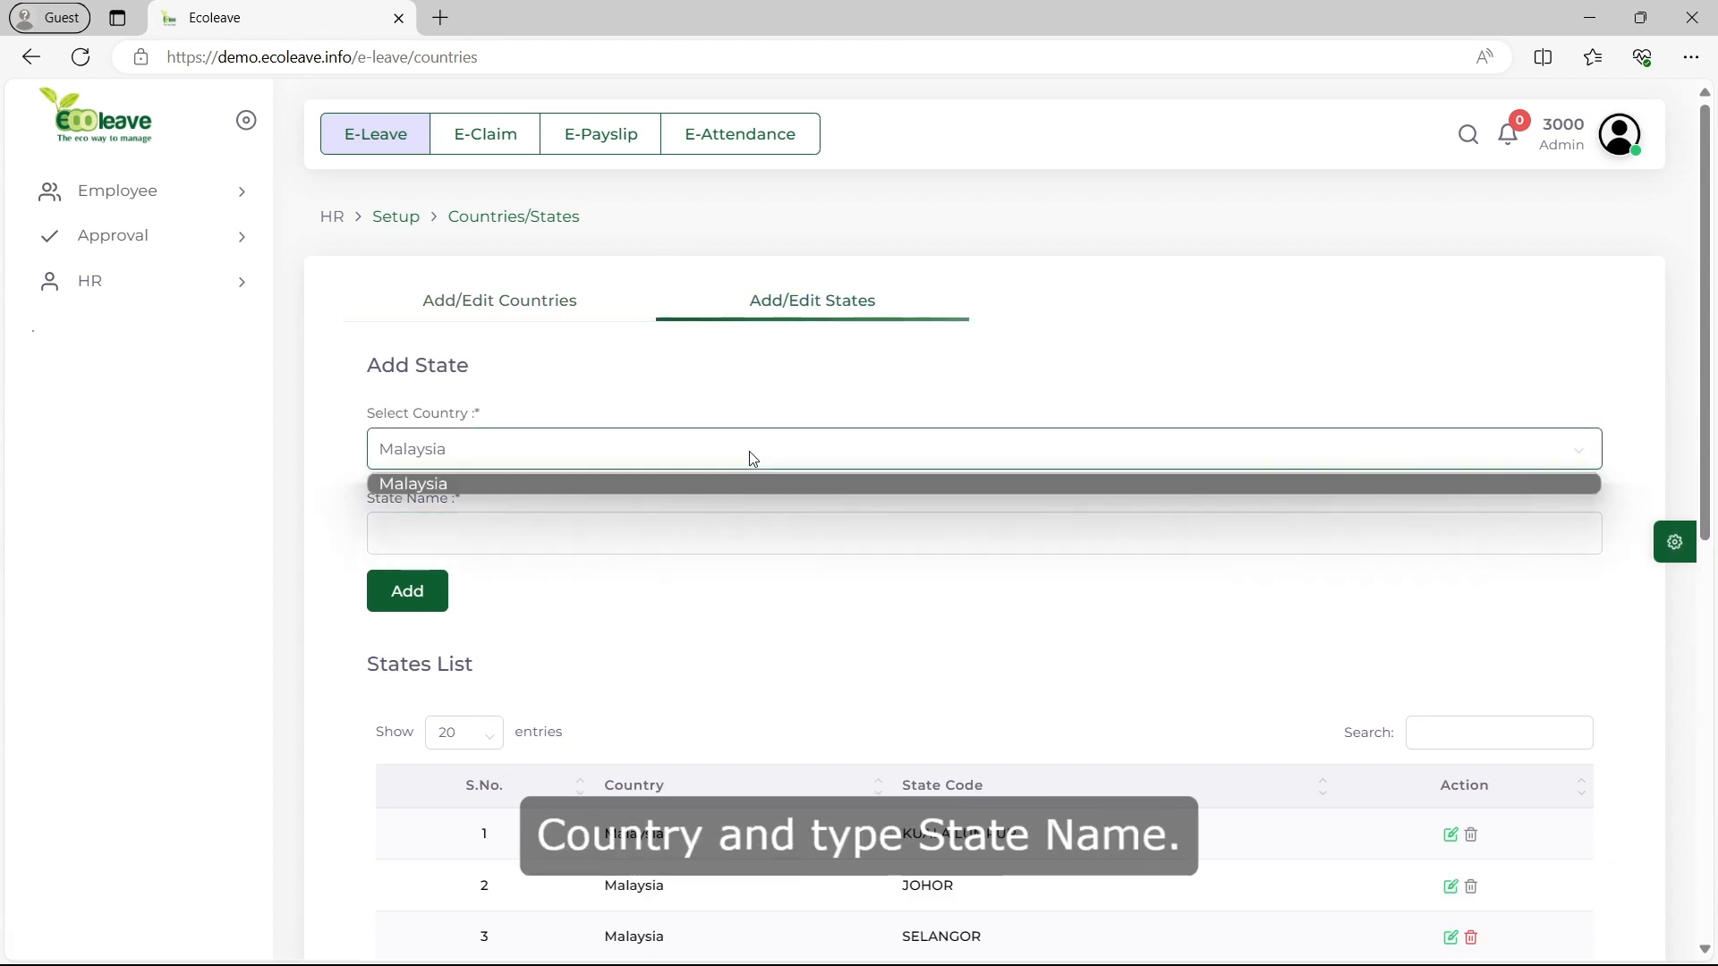
left_click(721, 536)
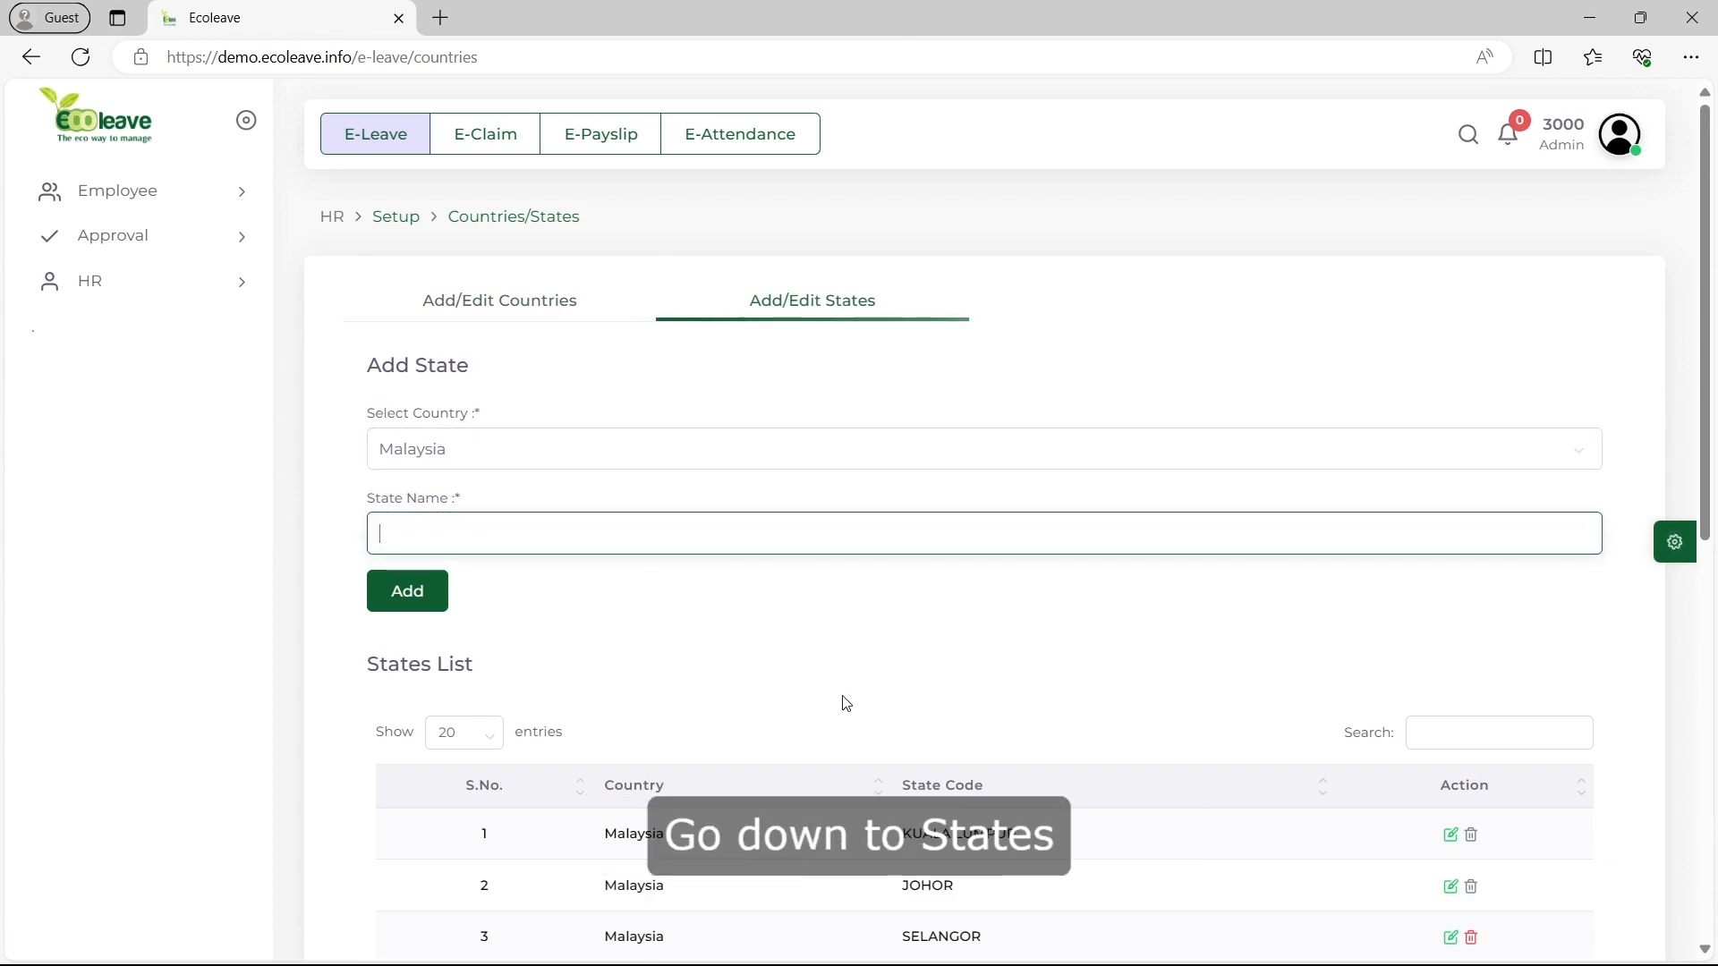
scroll(1385, 813, "down", 2)
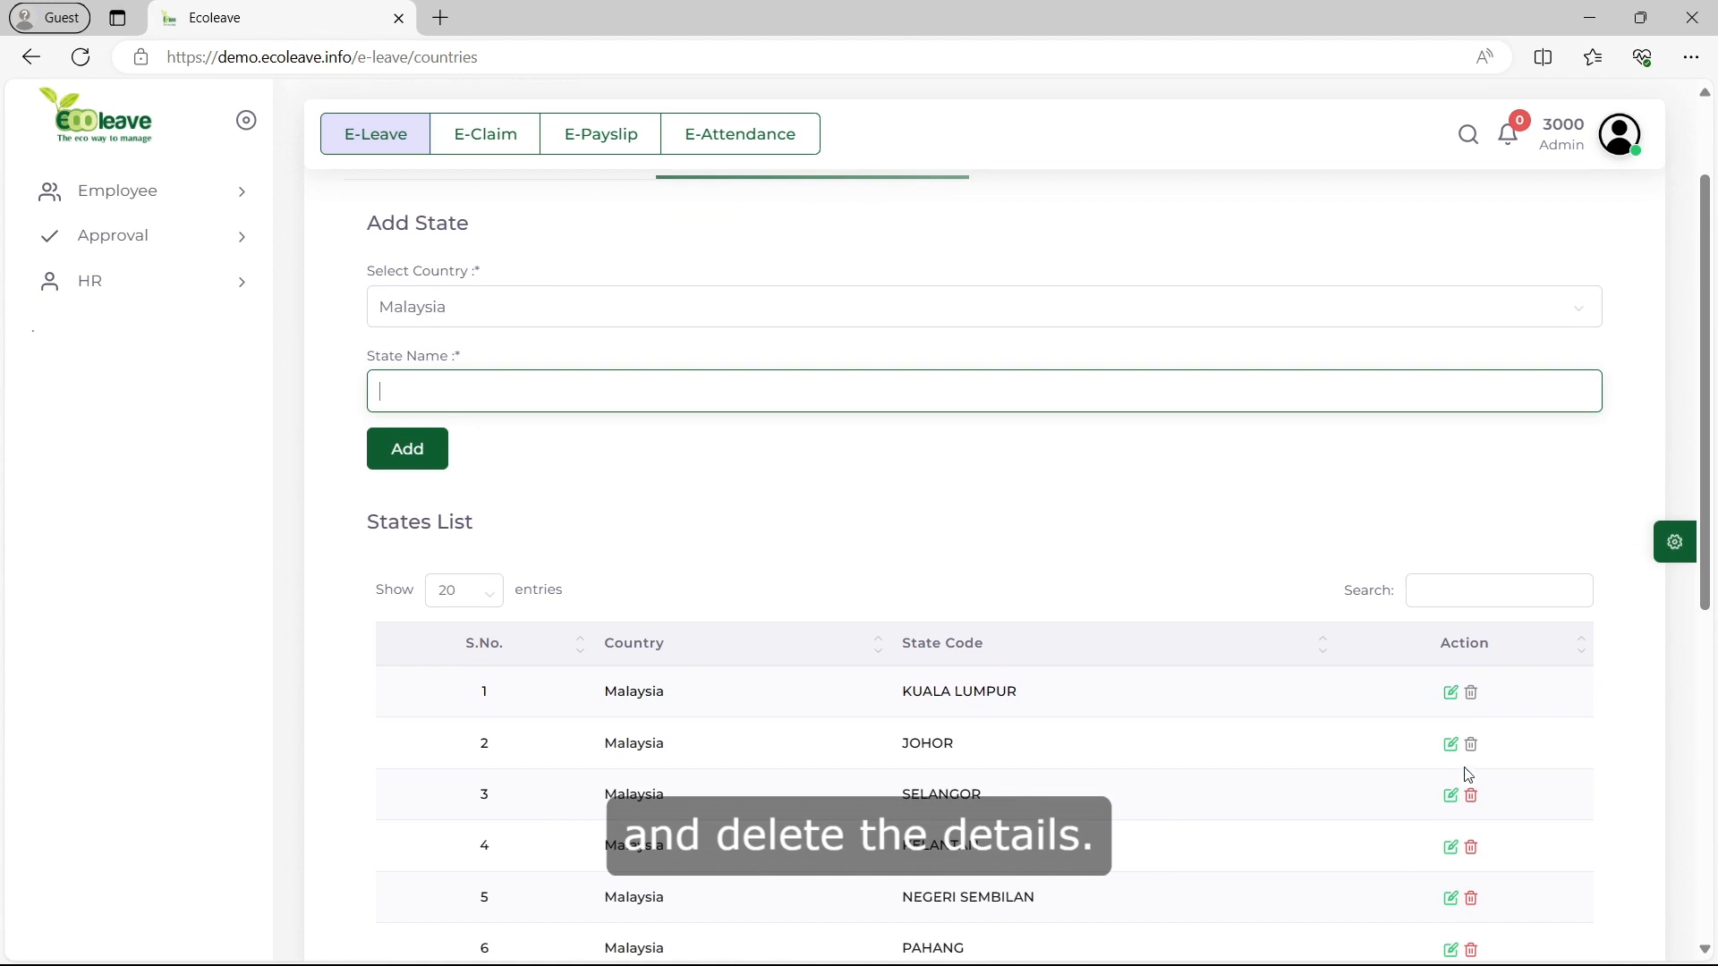